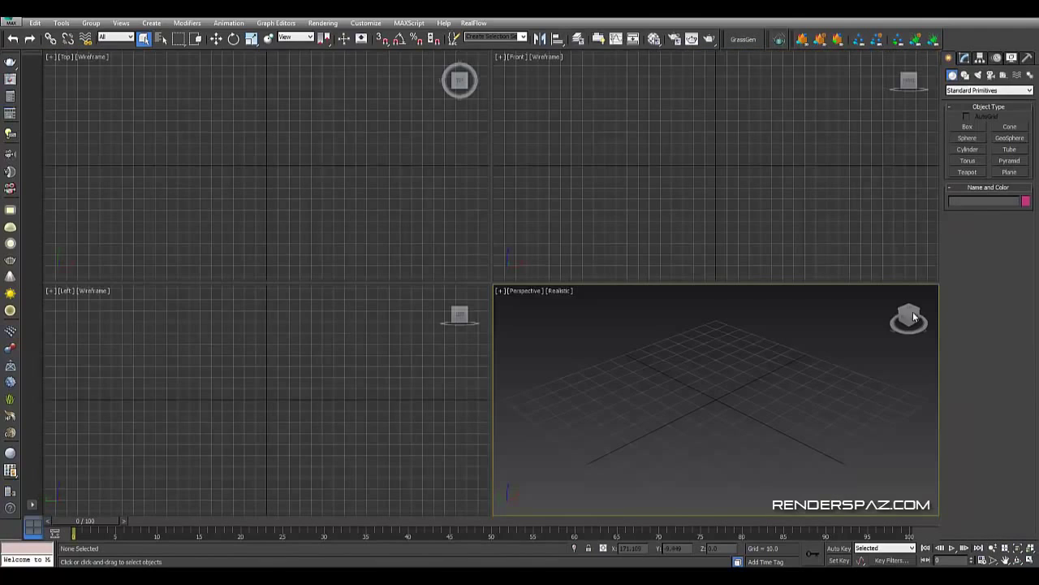
Create a tube at the grid centre with radii of about 9.2 and 6.3 and a height of about -7.4
click(1010, 150)
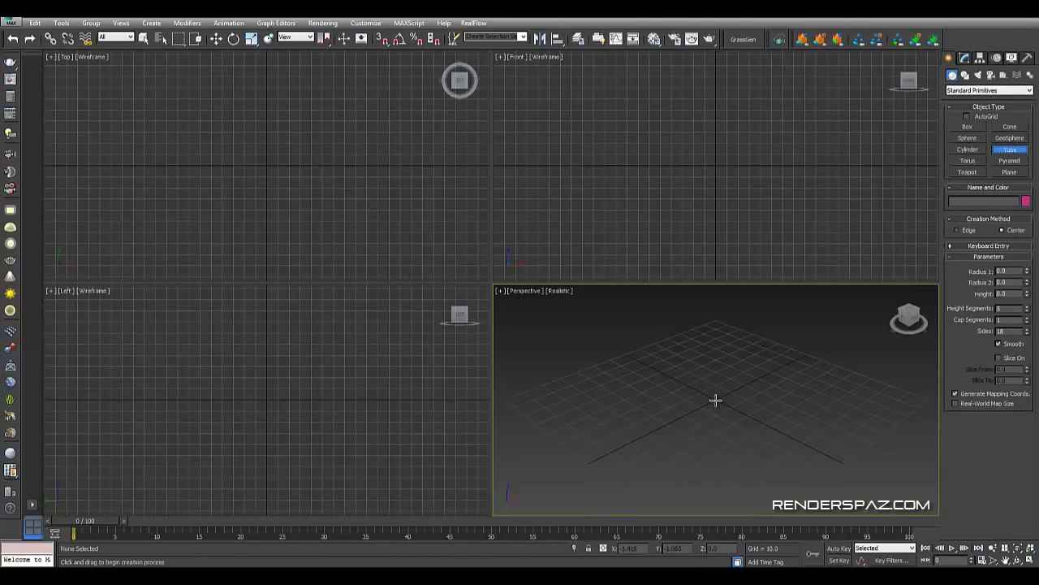
mouse_move(715, 399)
mouse_down()
mouse_move(729, 382)
mouse_move(725, 394)
mouse_up()
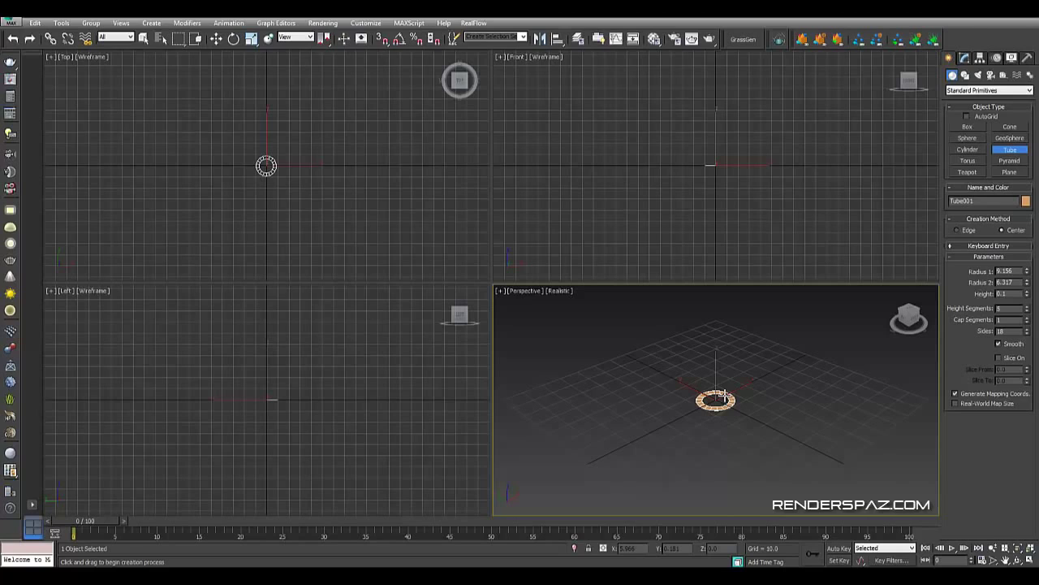
click(725, 394)
click(718, 408)
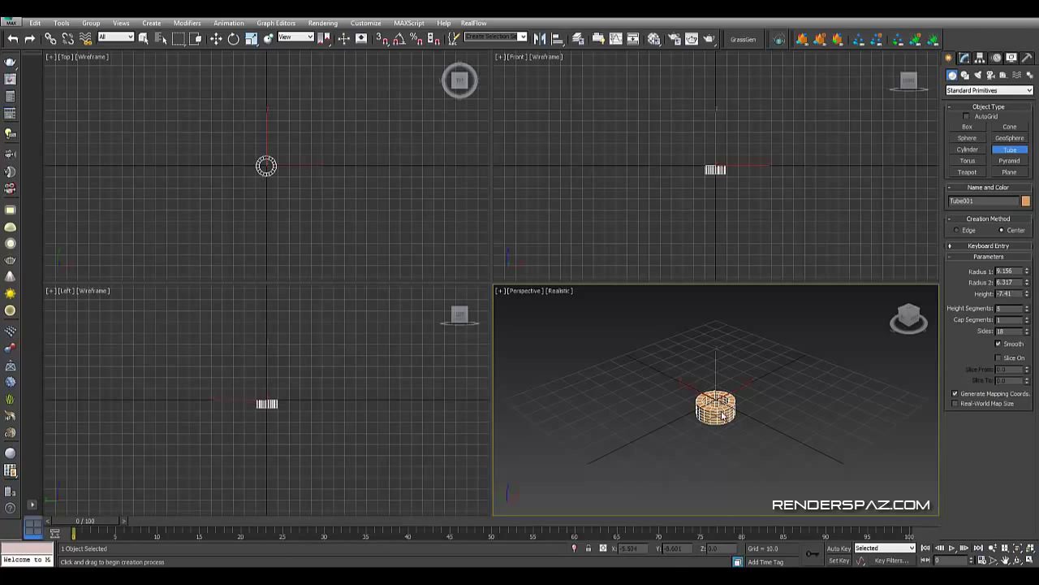
right_click(719, 408)
Maximize the Perspective view and rotate the tube 90 degrees about the X axis with angle snapping on
click(215, 39)
click(233, 39)
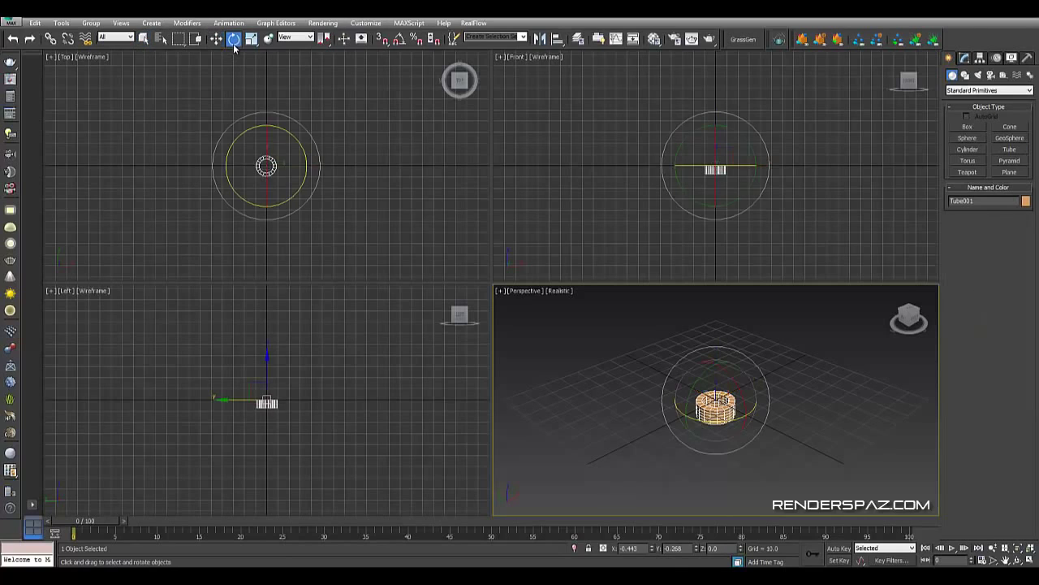
scroll(740, 430, up, 3)
middle_drag(711, 396, 724, 392)
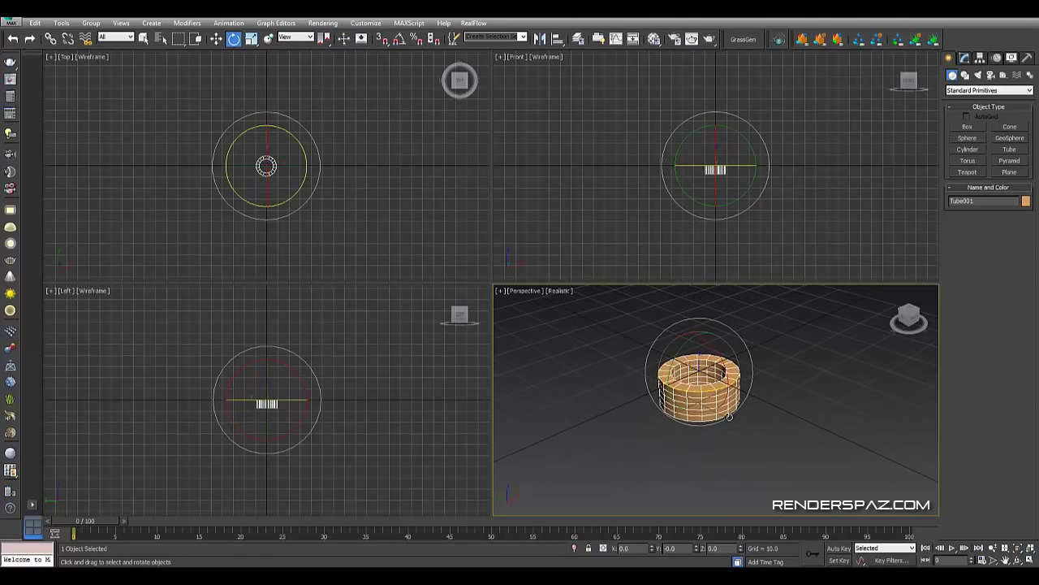
key(alt+w)
middle_drag(501, 242, 622, 286)
scroll(621, 284, down, 3)
scroll(604, 255, up, 3)
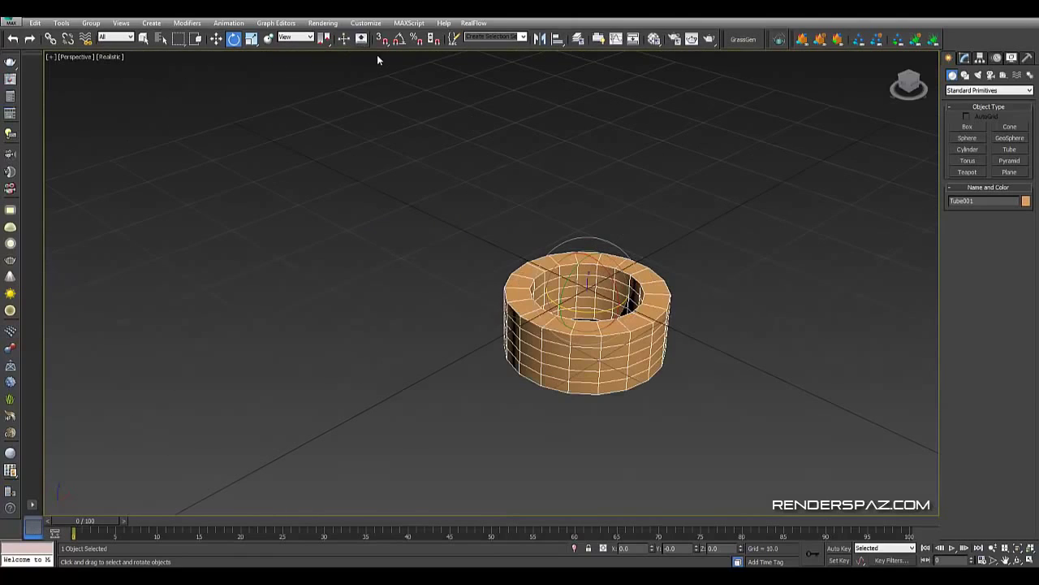
drag(599, 267, 648, 285)
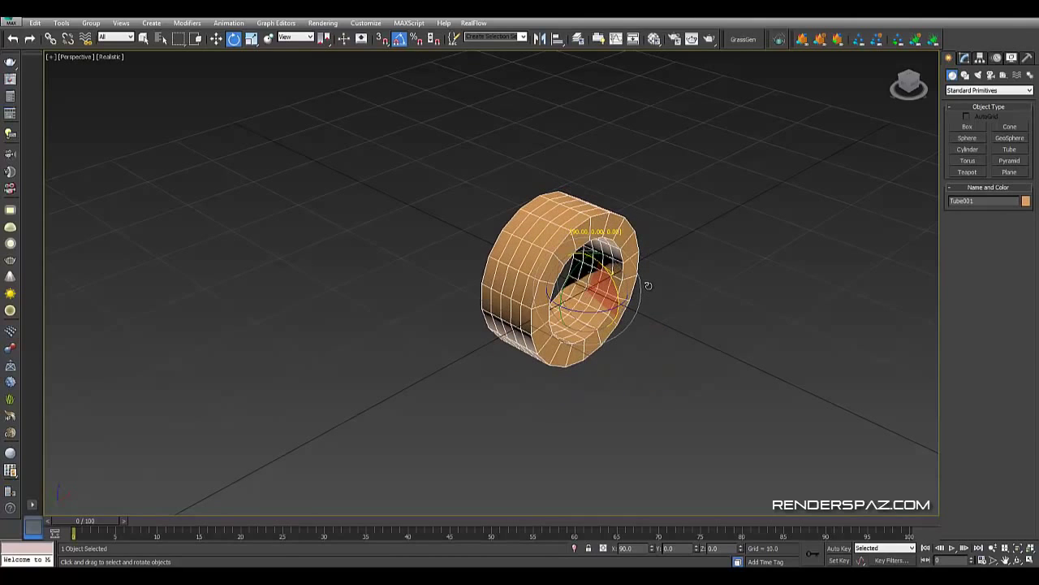
Make the tube narrower by changing its height parameter to about -3.78
click(965, 58)
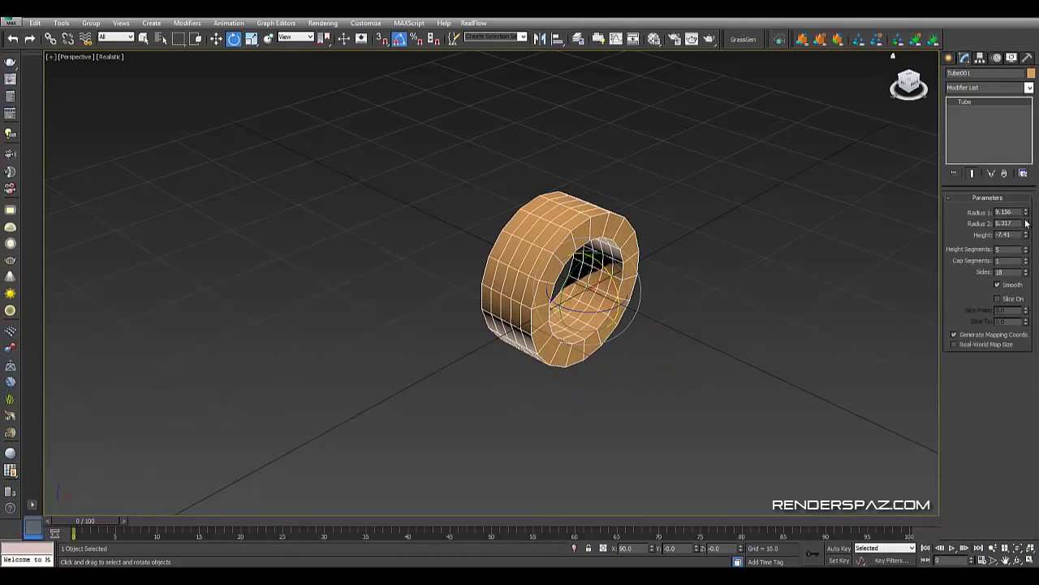
scroll(744, 317, up, 3)
middle_drag(626, 308, 650, 287)
click(216, 40)
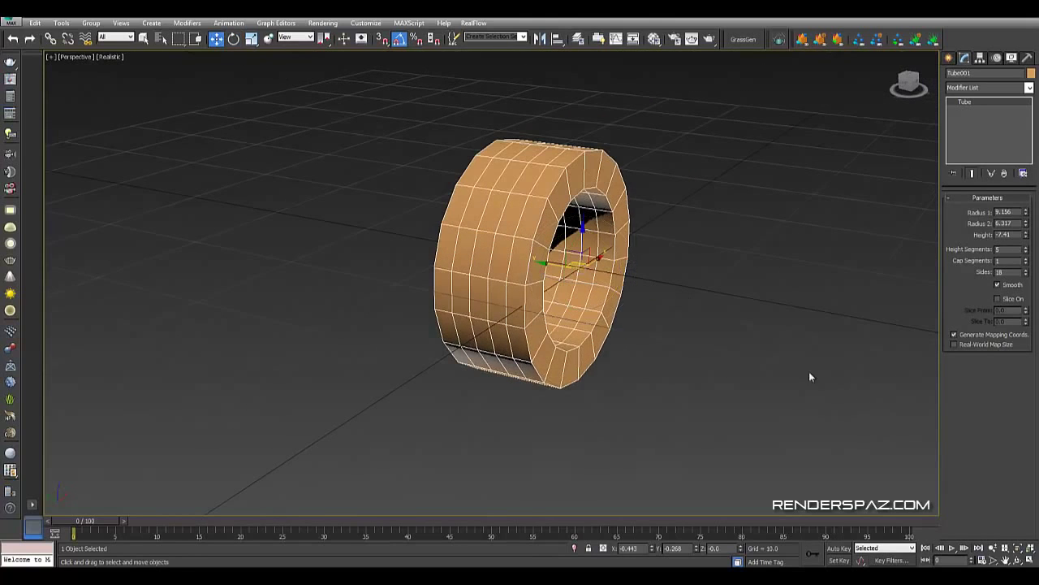
alt+middle_drag(809, 371, 955, 262)
middle_drag(622, 224, 680, 245)
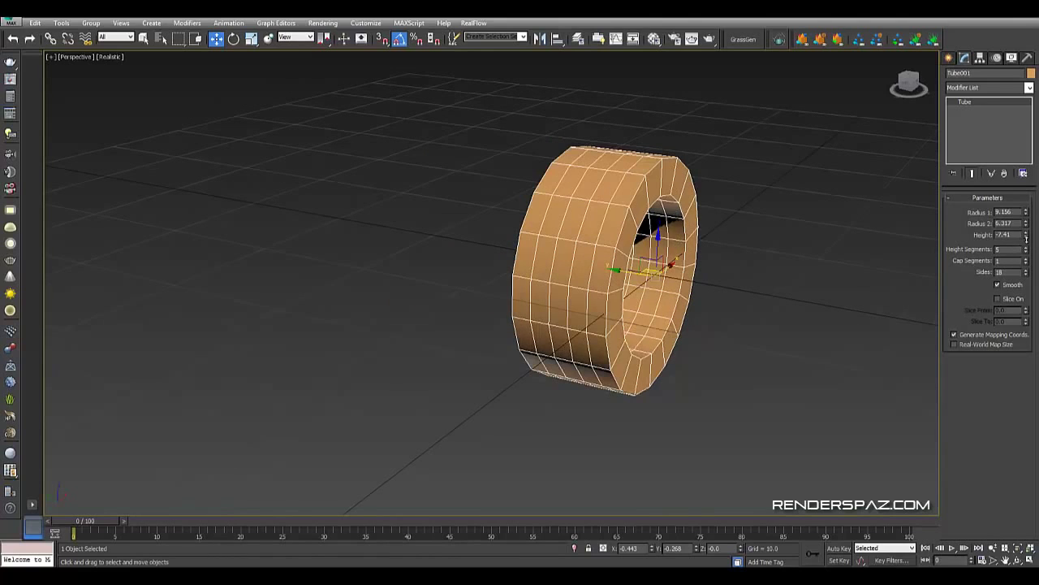
drag(1026, 238, 1025, 205)
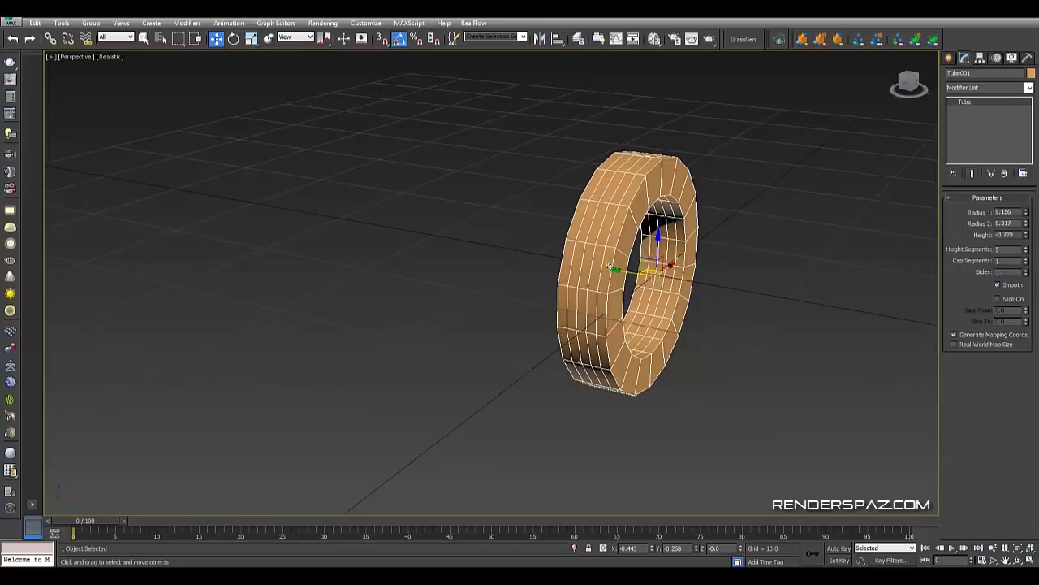
Set the tube's sides to 36 and its height segments to 1
text(36)
key(Return)
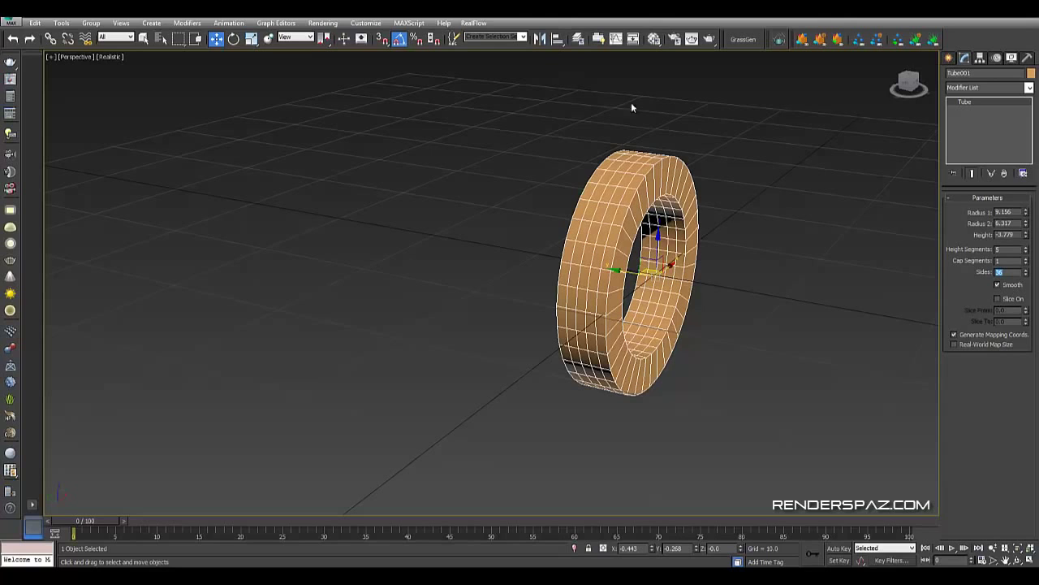
right_click(1026, 251)
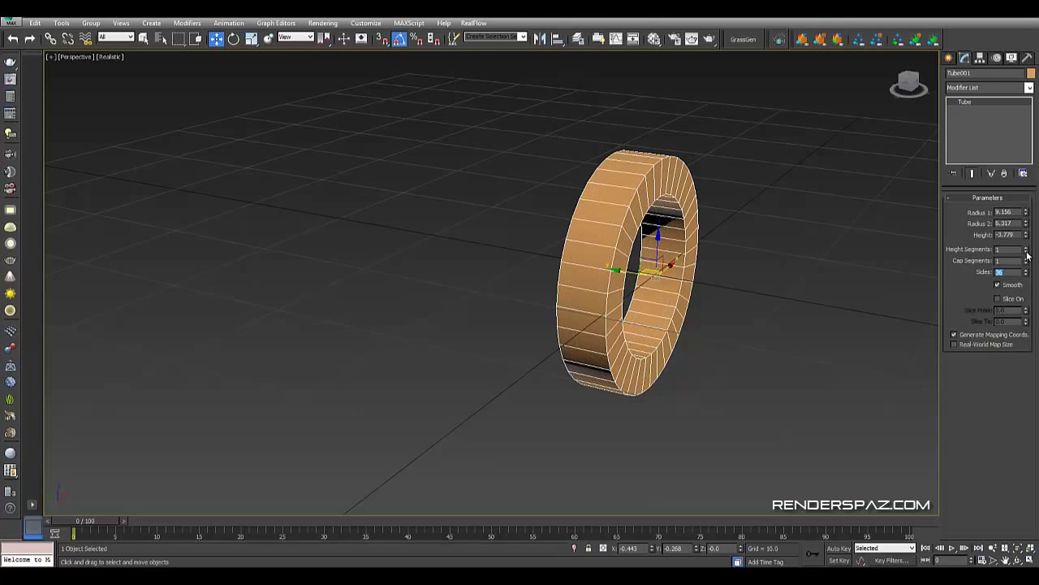
Convert the tube to an Editable Poly
alt+middle_drag(739, 258, 535, 318)
right_click(535, 319)
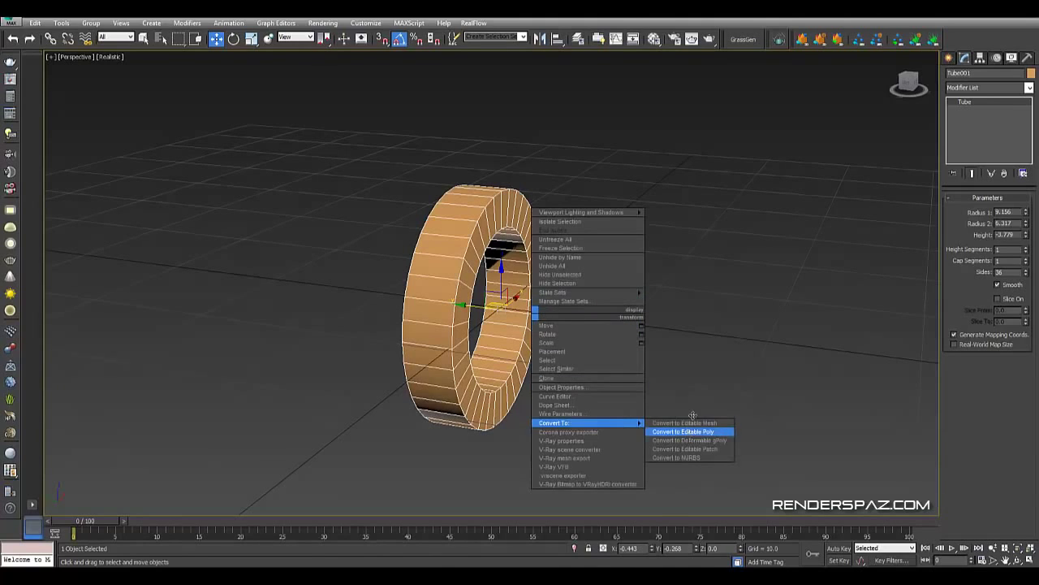
click(676, 429)
alt+middle_drag(675, 430, 790, 242)
Select the ring of cross edges on the tube's outer face and convert the selection to polygons
click(974, 210)
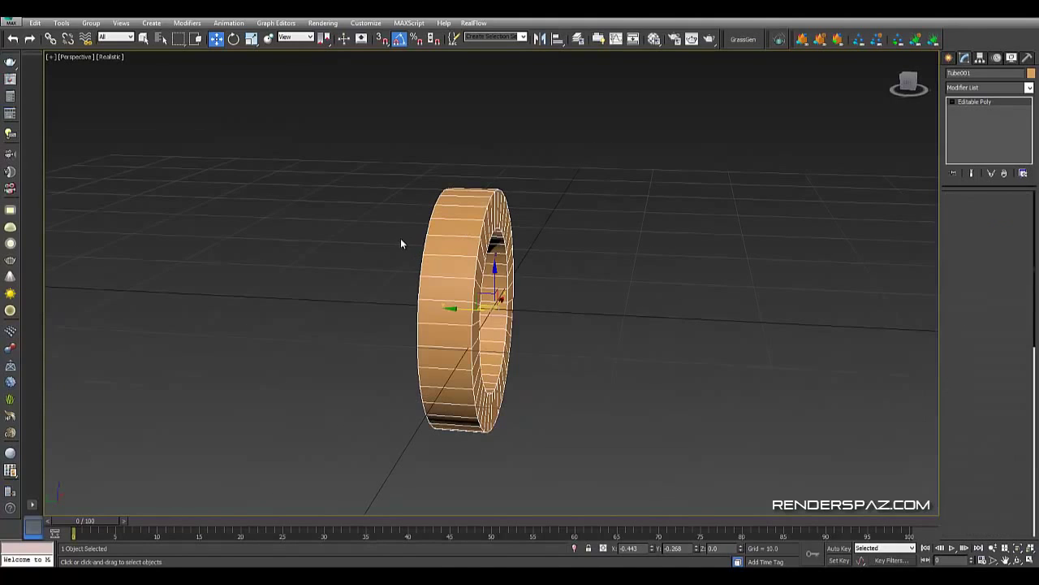
click(445, 254)
alt+middle_drag(580, 328, 564, 292)
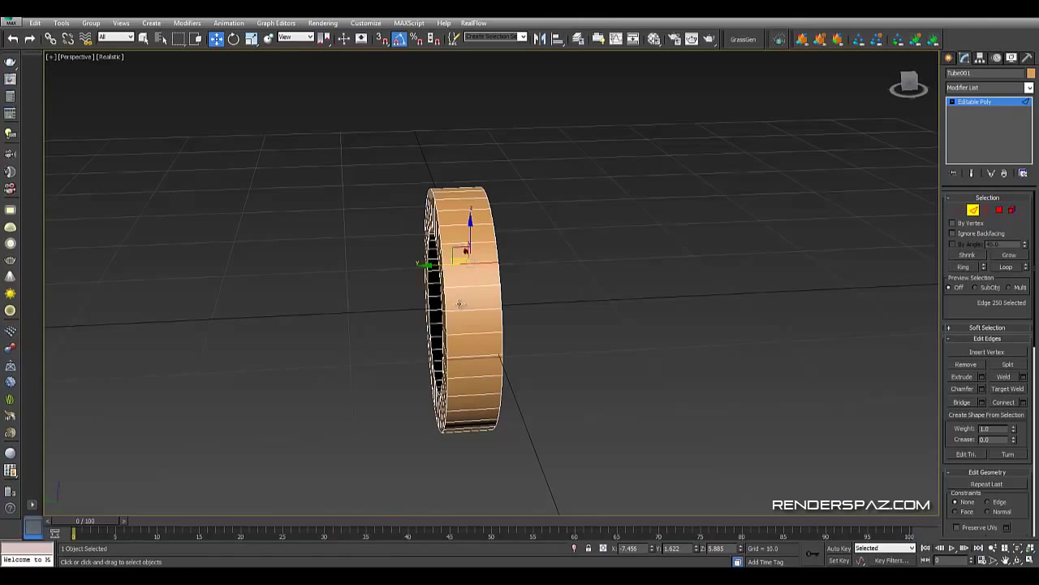
alt+middle_drag(616, 268, 668, 270)
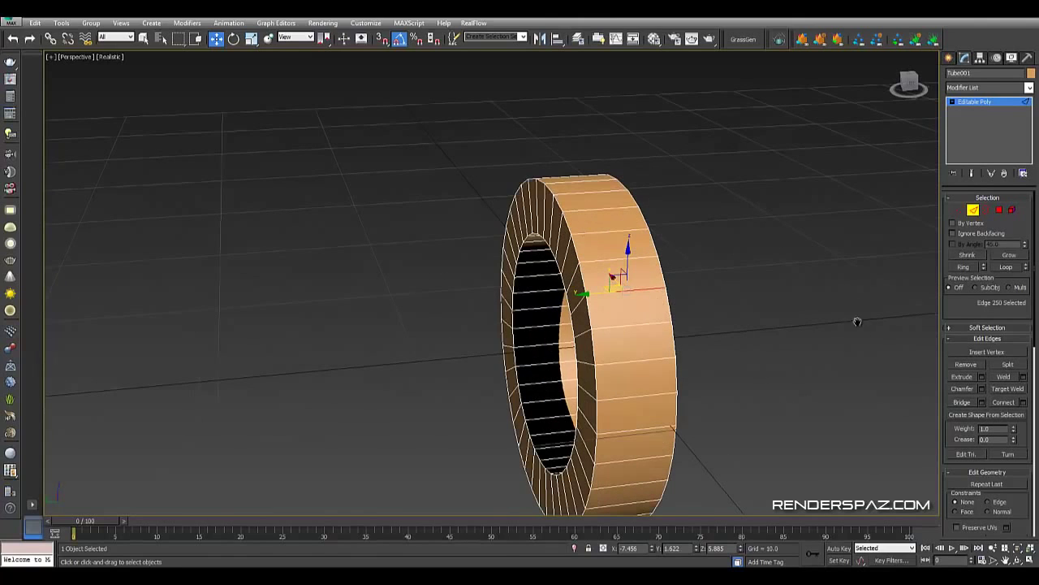
middle_drag(857, 321, 856, 286)
click(973, 269)
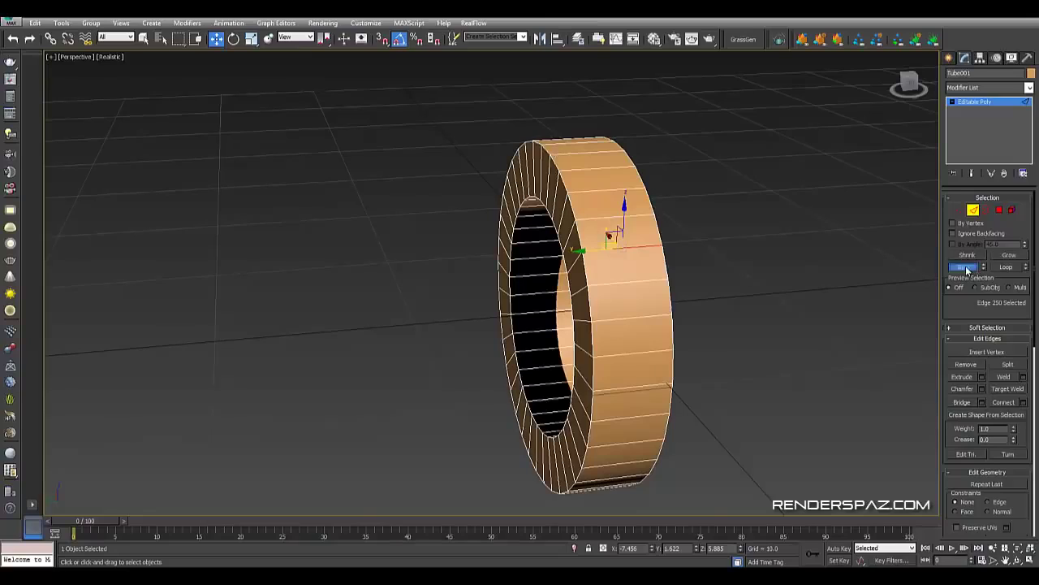
ctrl+click(1000, 210)
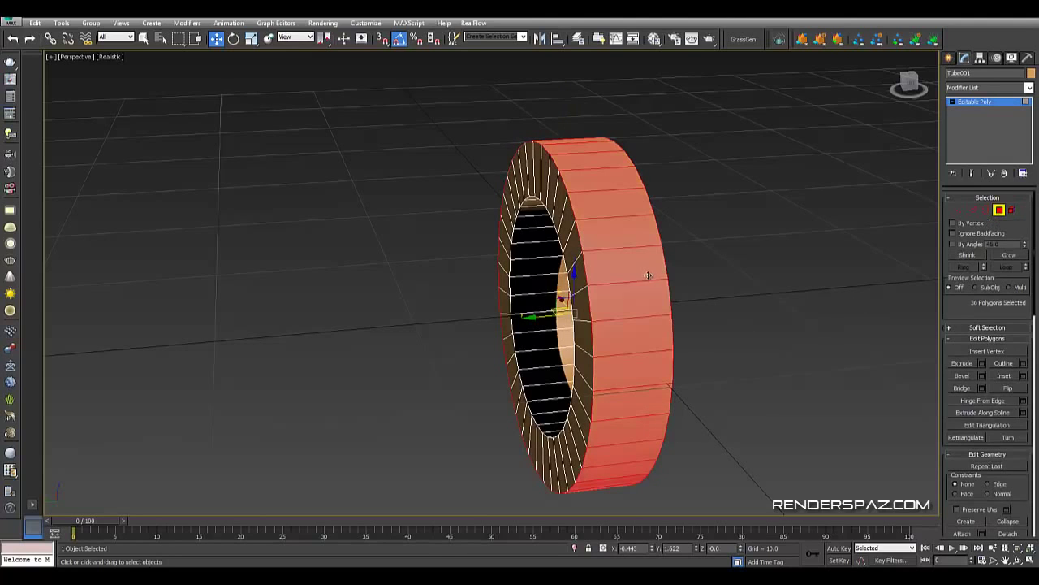
mouse_move(627, 254)
alt+middle_down()
mouse_move(528, 262)
mouse_move(699, 266)
mouse_move(623, 274)
alt+middle_up()
scroll(686, 290, up, 3)
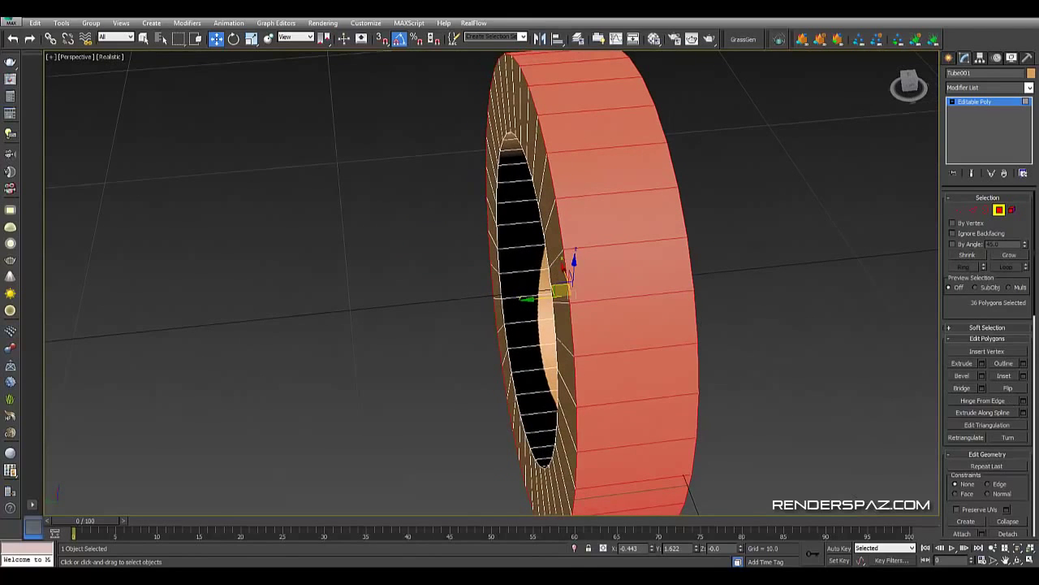
Try to inset the outer band's polygons, cancel the inset and undo the edits back to the parametric tube
click(1023, 376)
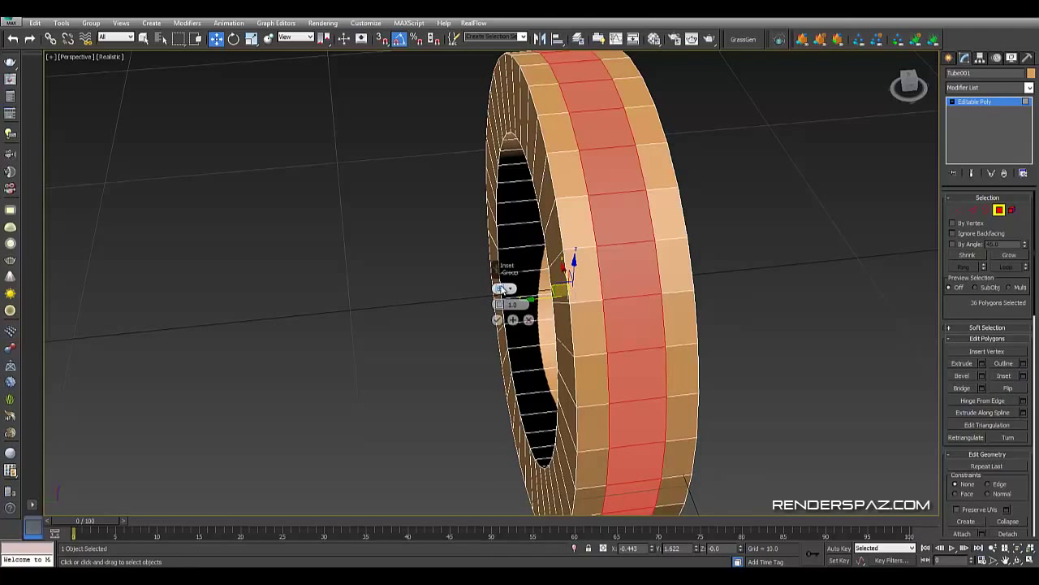
click(499, 305)
click(500, 306)
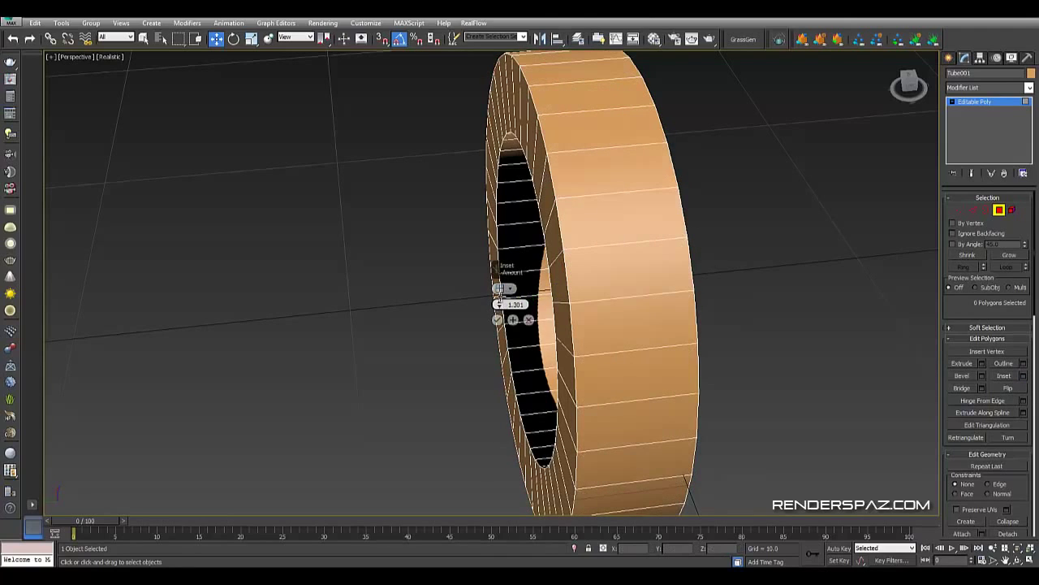
click(529, 321)
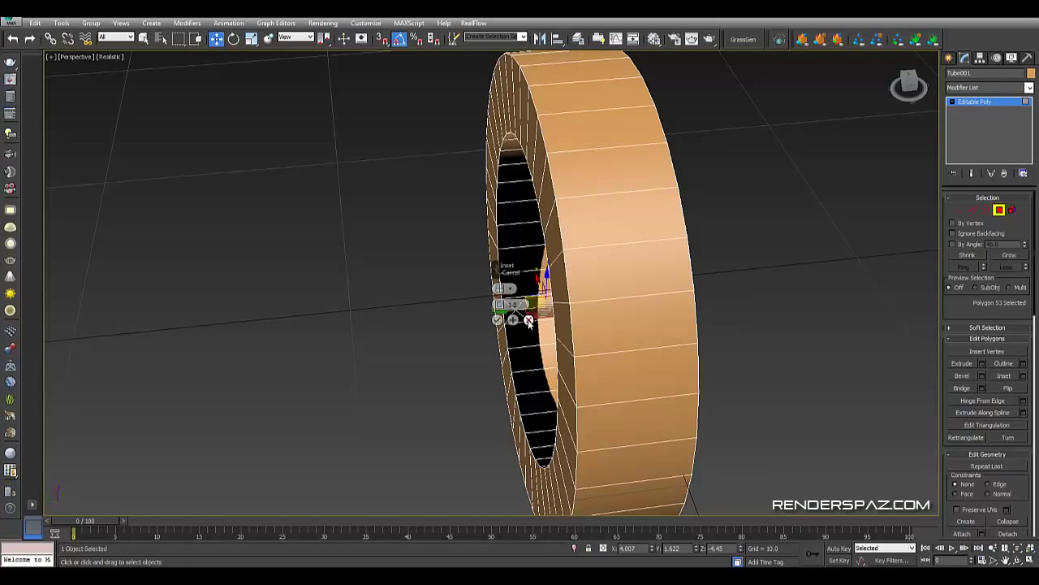
key(ctrl+z)
key(ctrl+z)
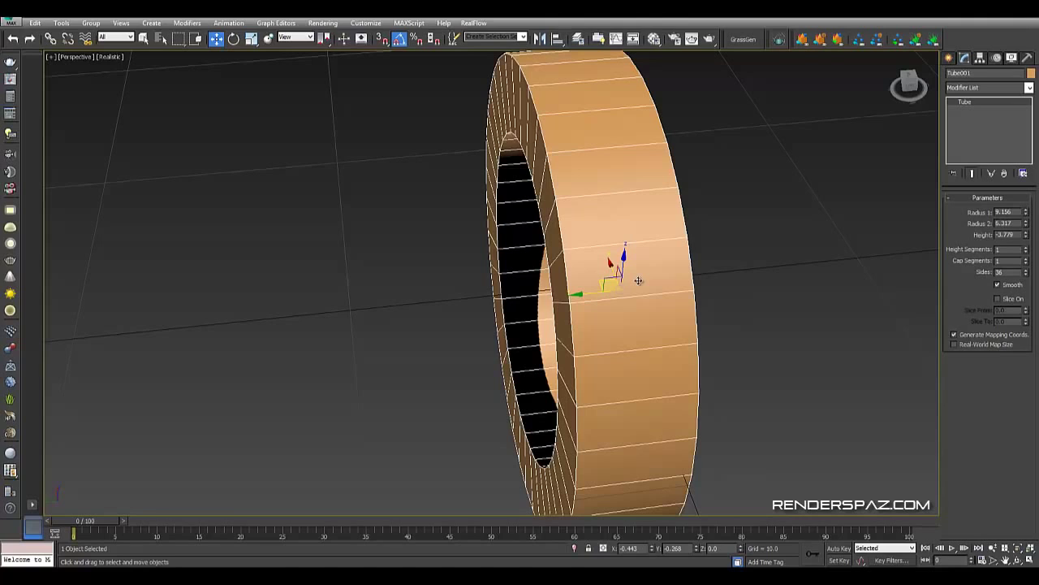
Convert the parametric tube to an Editable Poly
right_click(658, 260)
mouse_move(739, 364)
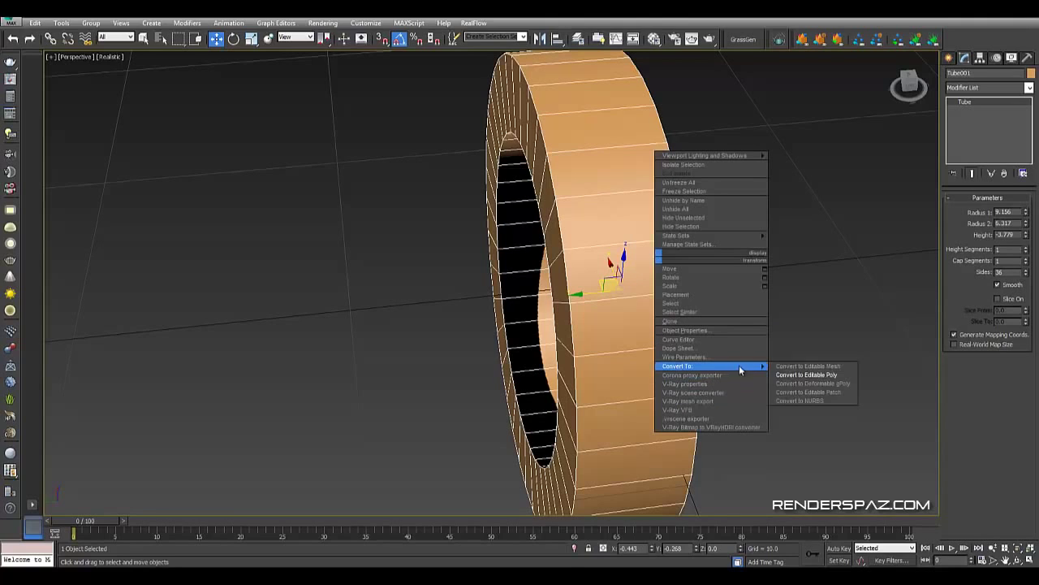
click(811, 376)
Select all polygons of the tube's outer band by converting a ring selection of its cross edges
click(973, 210)
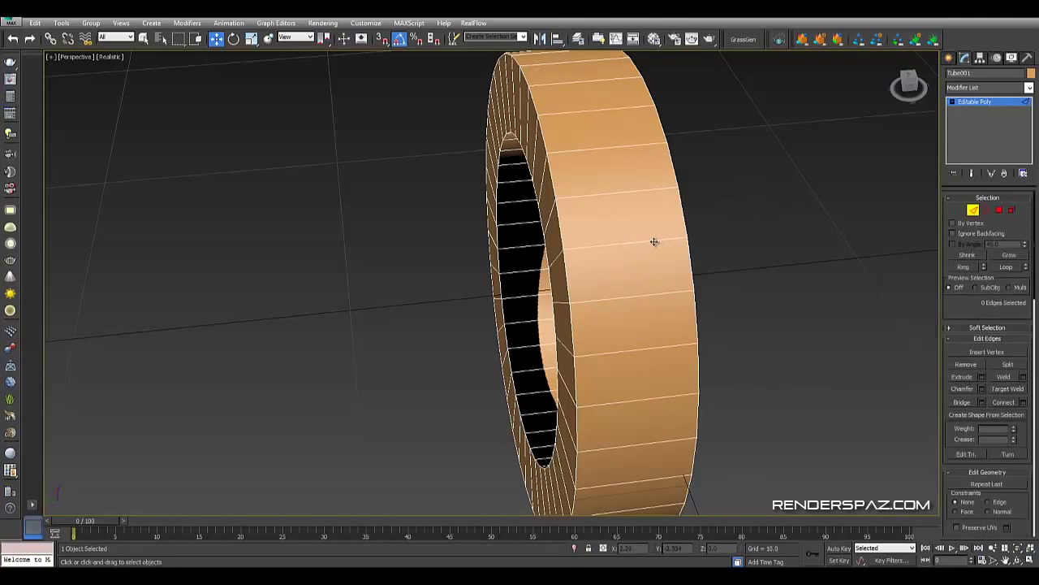
click(655, 241)
click(963, 267)
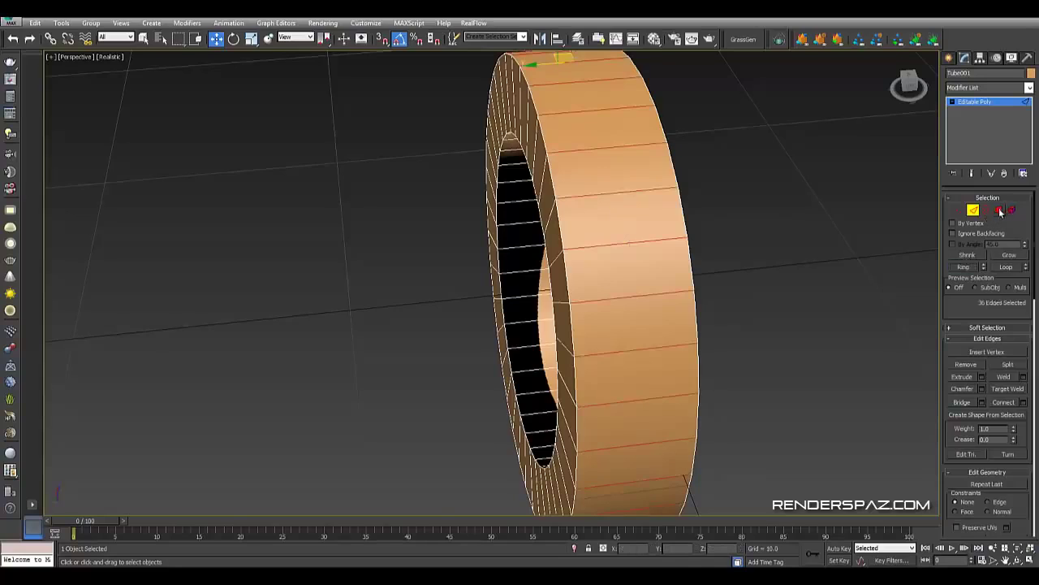
ctrl+click(998, 210)
Inset the selected outer-band polygons by about 0.4
click(1022, 375)
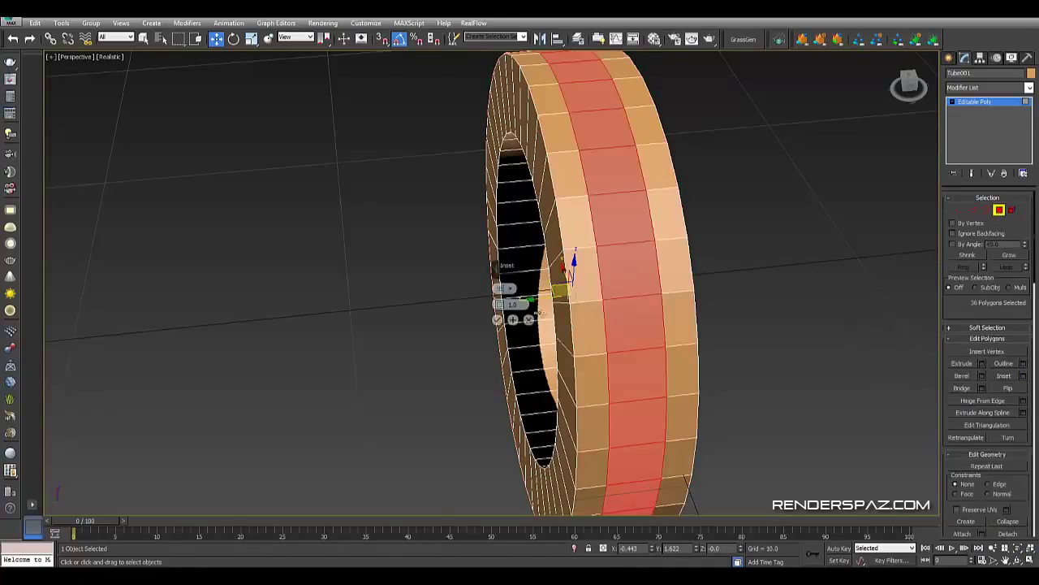
drag(499, 304, 498, 309)
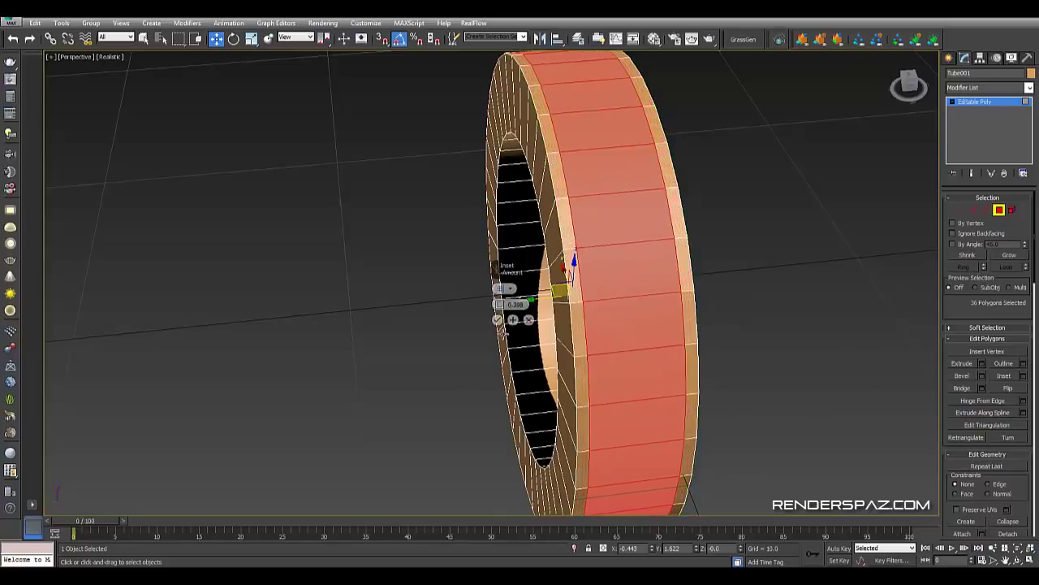
click(497, 319)
Extrude the inset outer-band polygons inward by Local Normal with a height of -0.23
alt+middle_drag(870, 367, 782, 294)
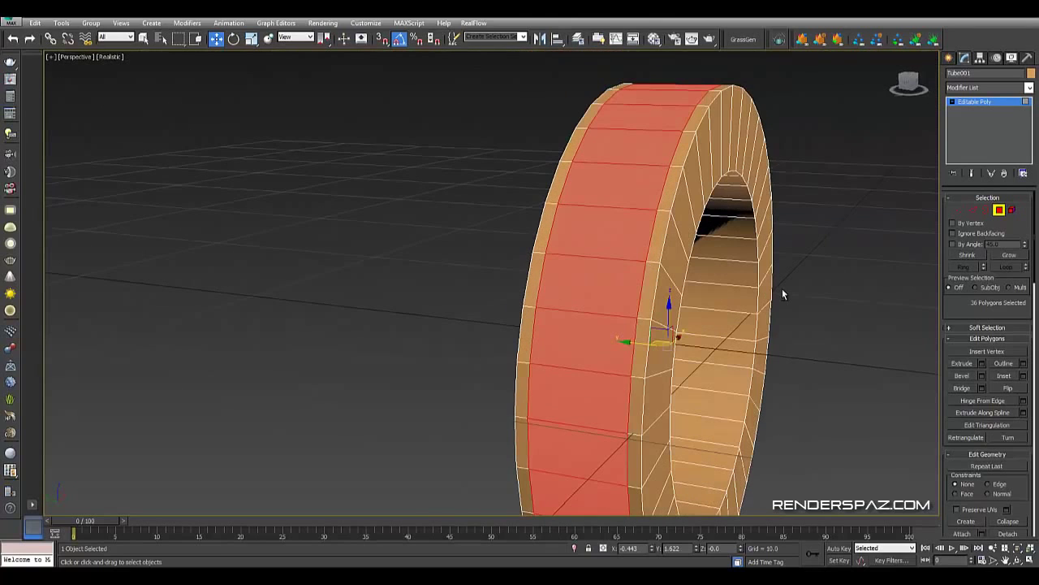
click(983, 363)
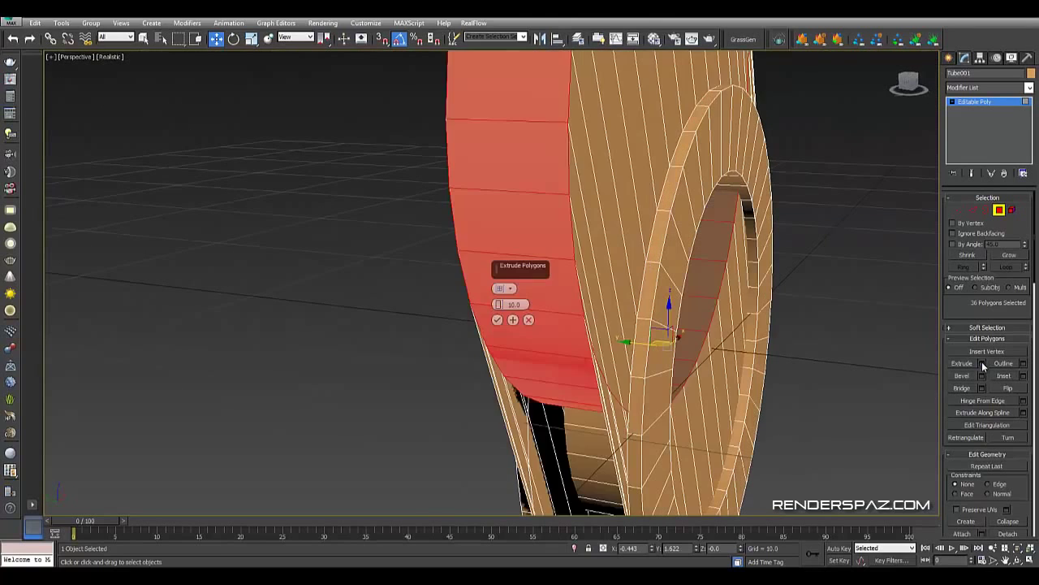
click(505, 289)
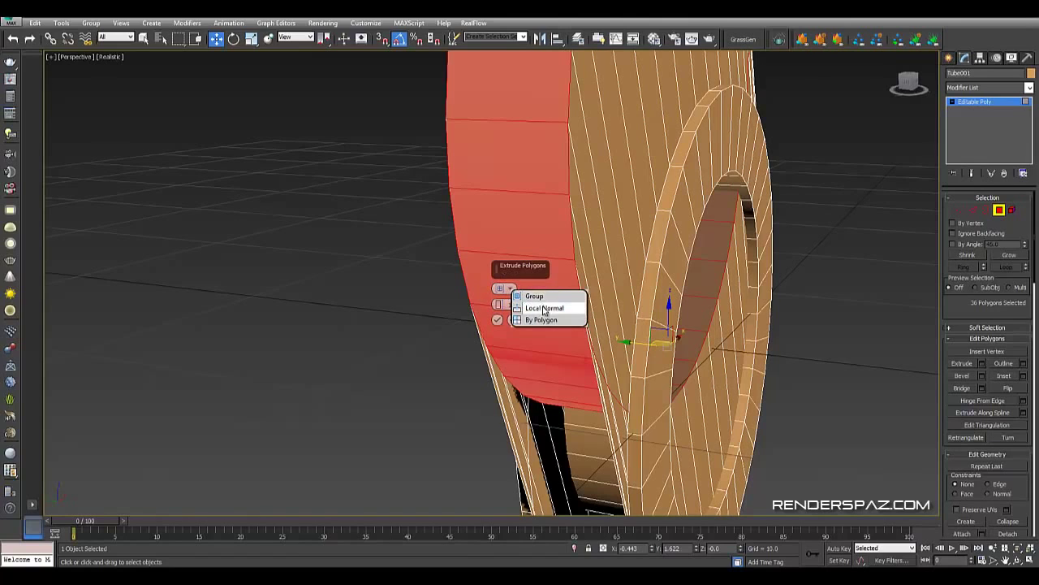
click(544, 308)
drag(498, 304, 500, 358)
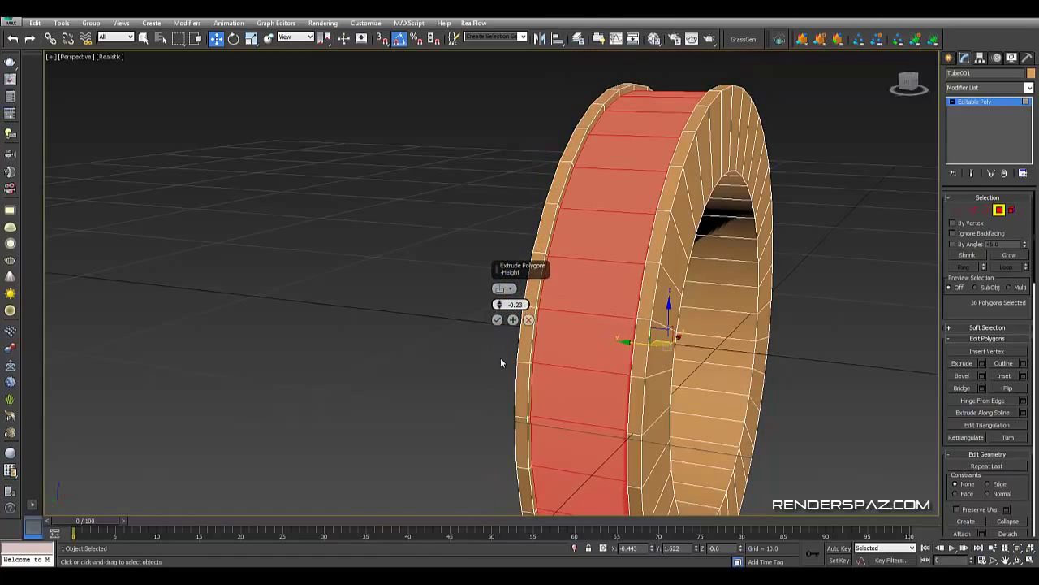
click(496, 319)
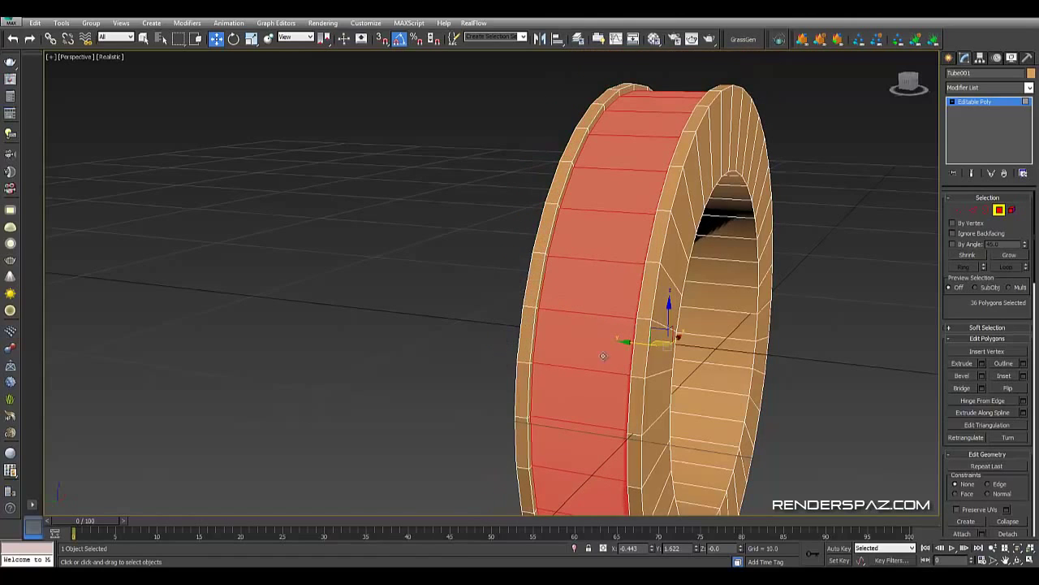
Scale the recessed outer-band polygons down to about 80 percent along the Y axis and clear the selection
click(251, 38)
alt+middle_drag(515, 309, 669, 332)
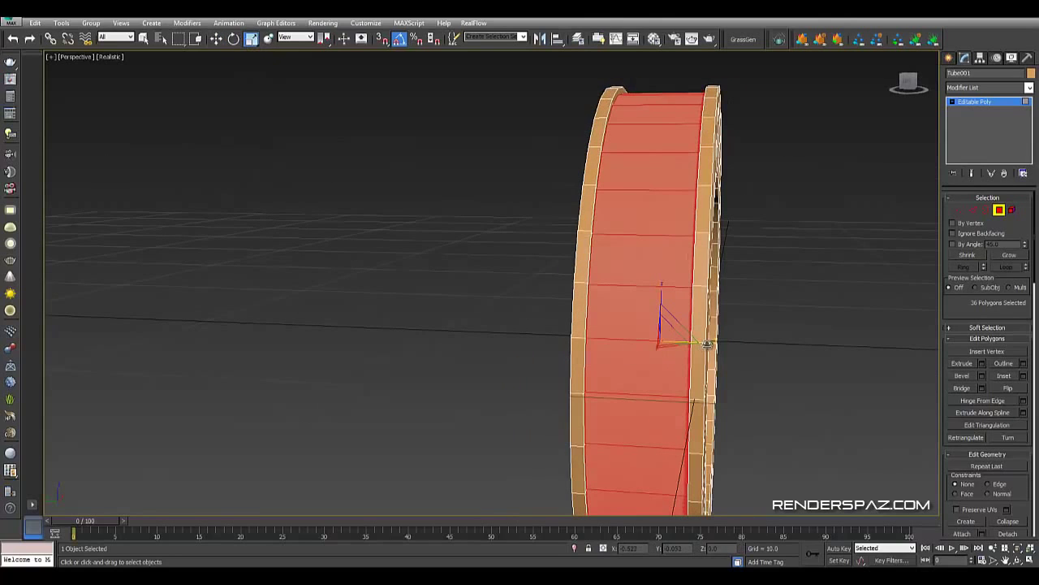
drag(706, 344, 706, 351)
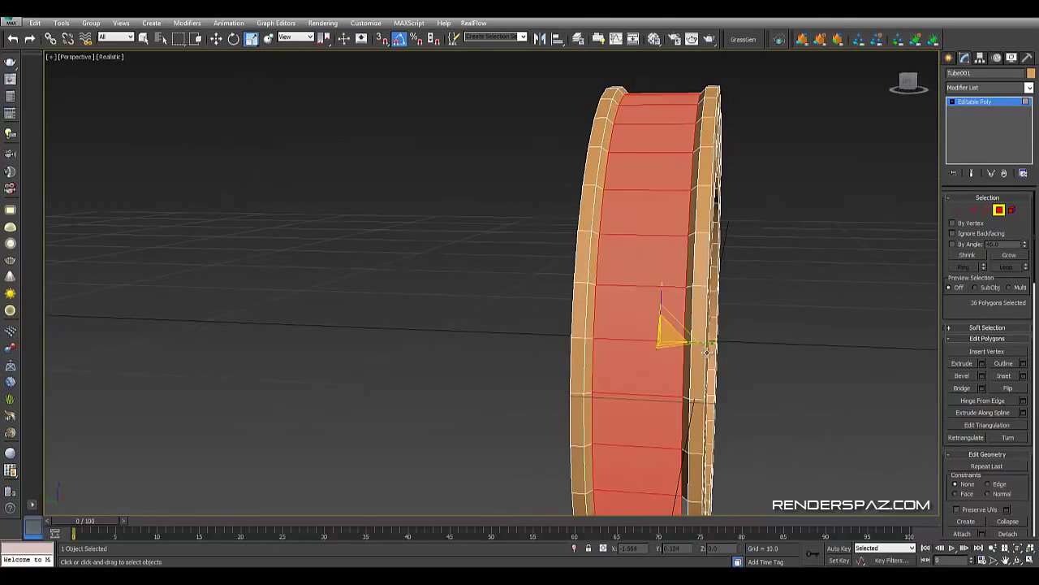
alt+middle_drag(705, 349, 673, 87)
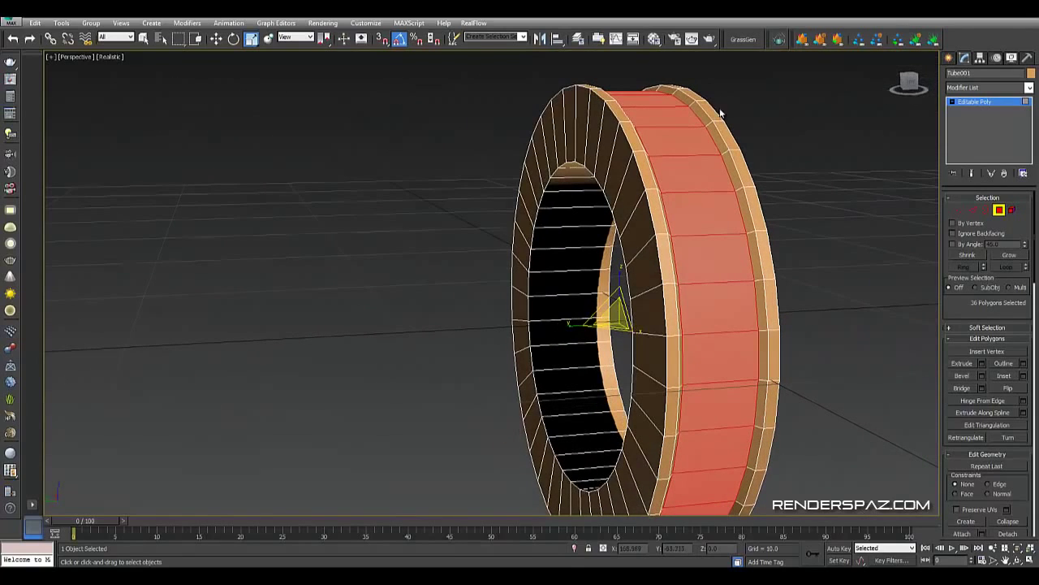
drag(708, 318, 699, 317)
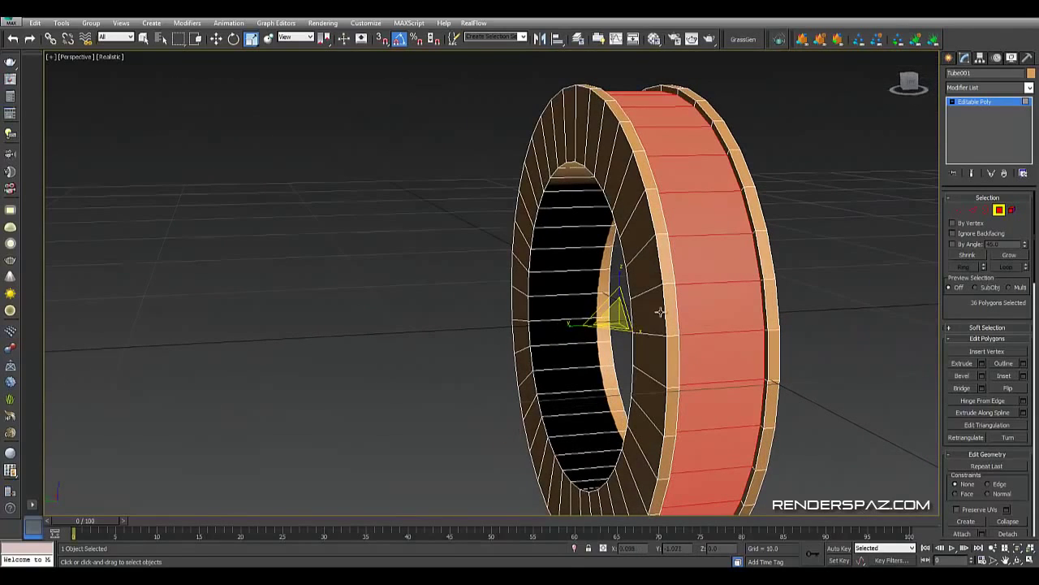
key(ctrl+z)
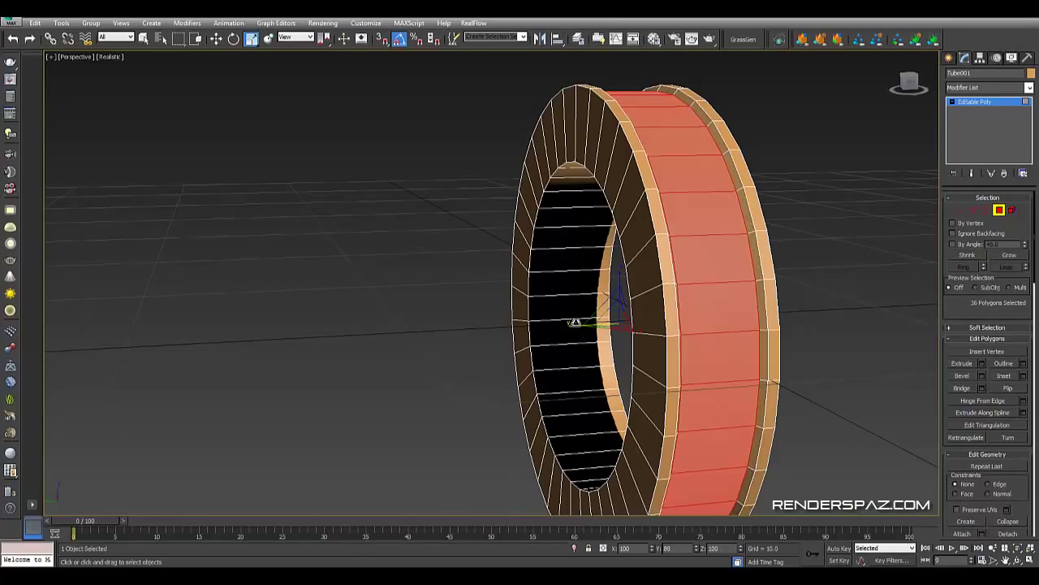
alt+middle_drag(572, 323, 851, 241)
click(849, 239)
alt+middle_drag(760, 166, 709, 256)
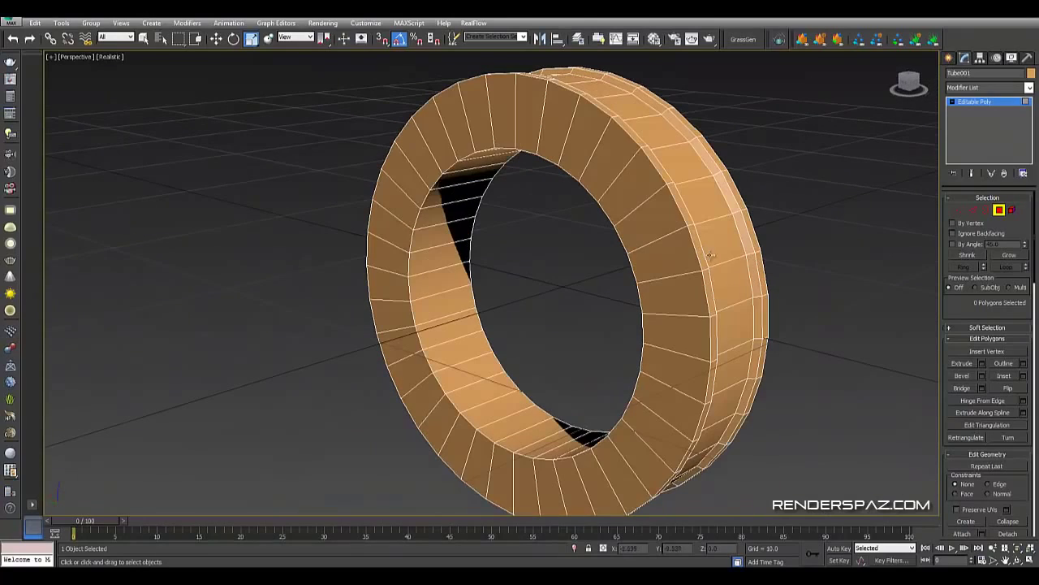
Select the rings of radial edges on both side faces and connect them with a new edge loop around each face
click(973, 209)
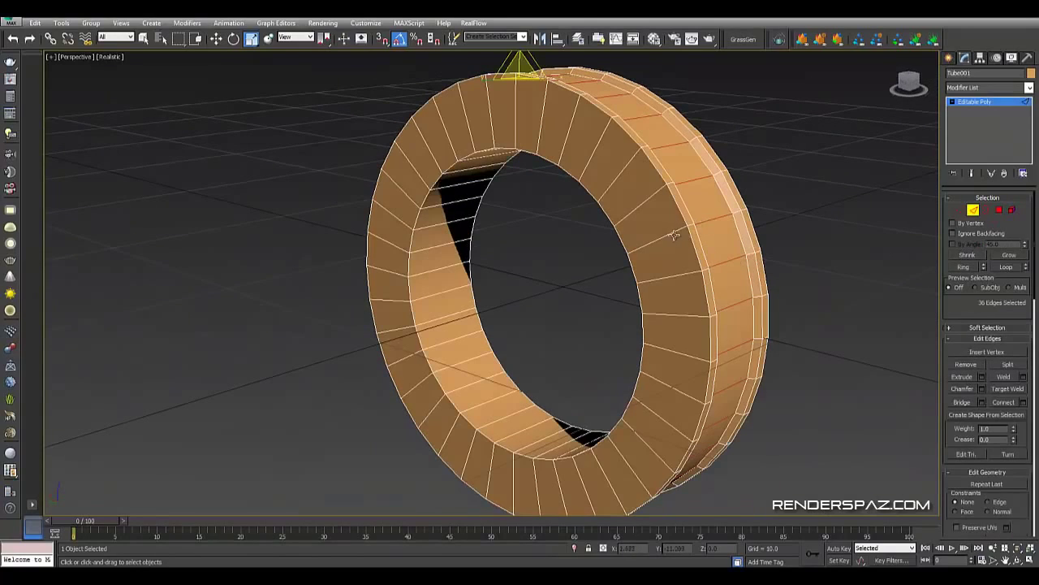
click(674, 236)
alt+middle_drag(739, 252, 787, 304)
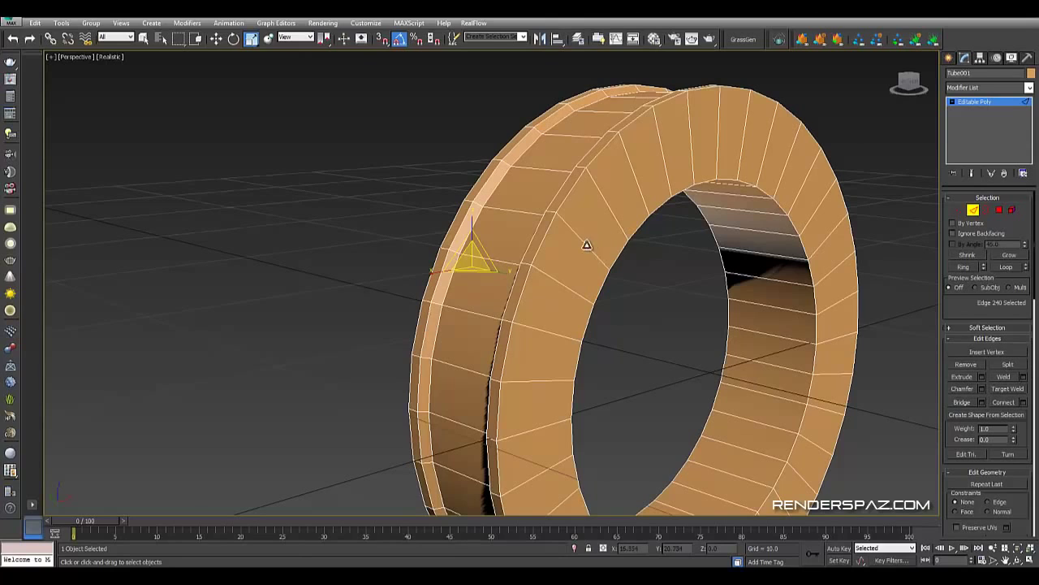
ctrl+click(587, 244)
click(964, 267)
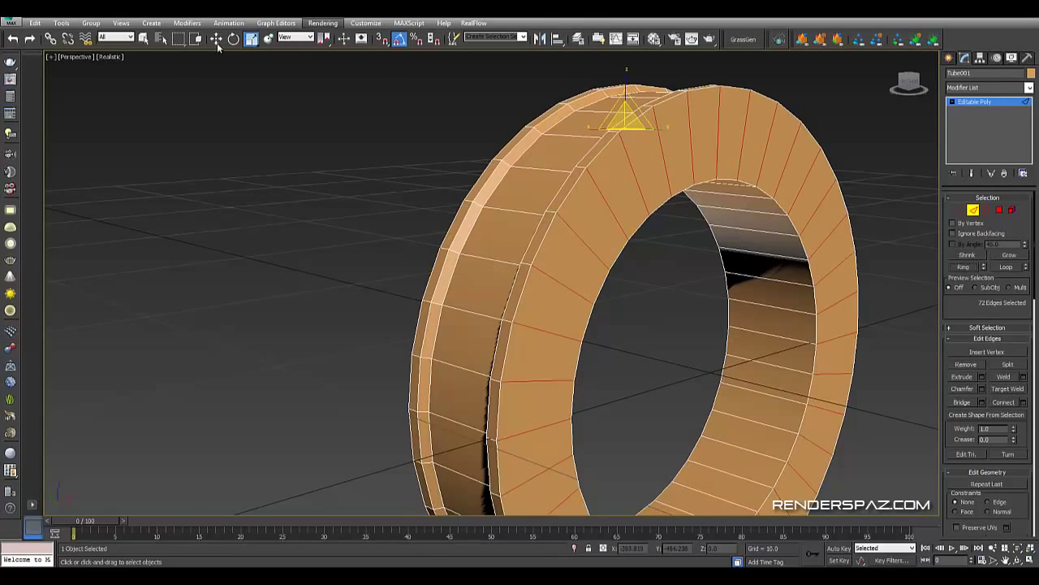
click(216, 39)
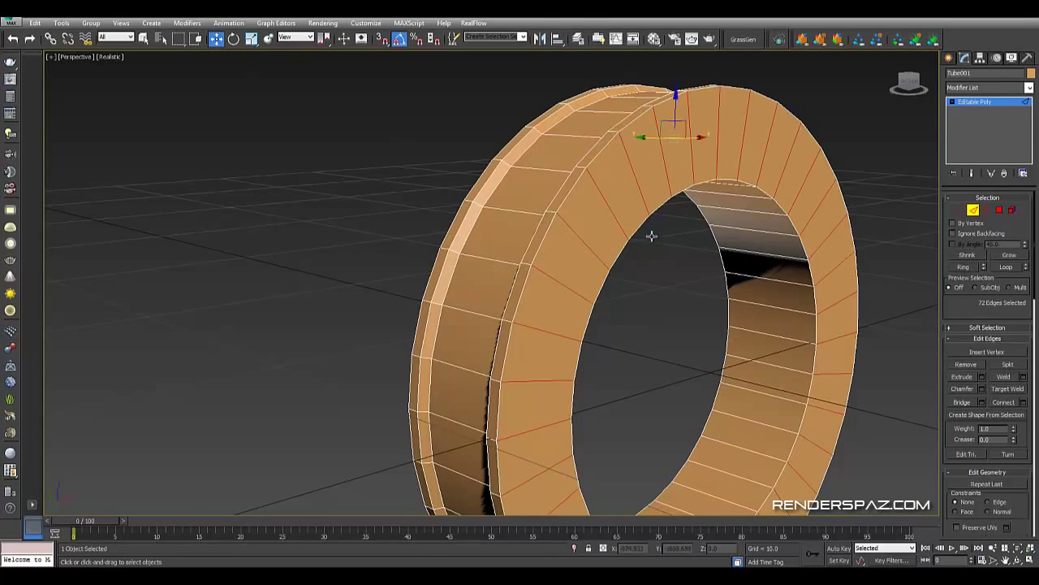
click(1004, 402)
alt+middle_drag(714, 243, 828, 267)
click(829, 268)
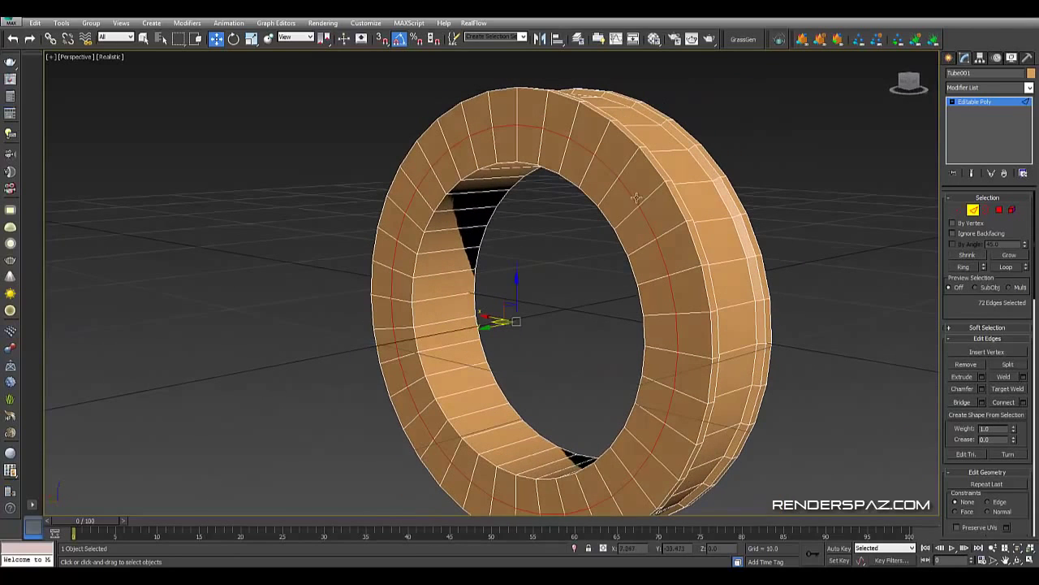
Select the new middle edge loop on one side face and move it slightly outward along the Y axis
click(626, 188)
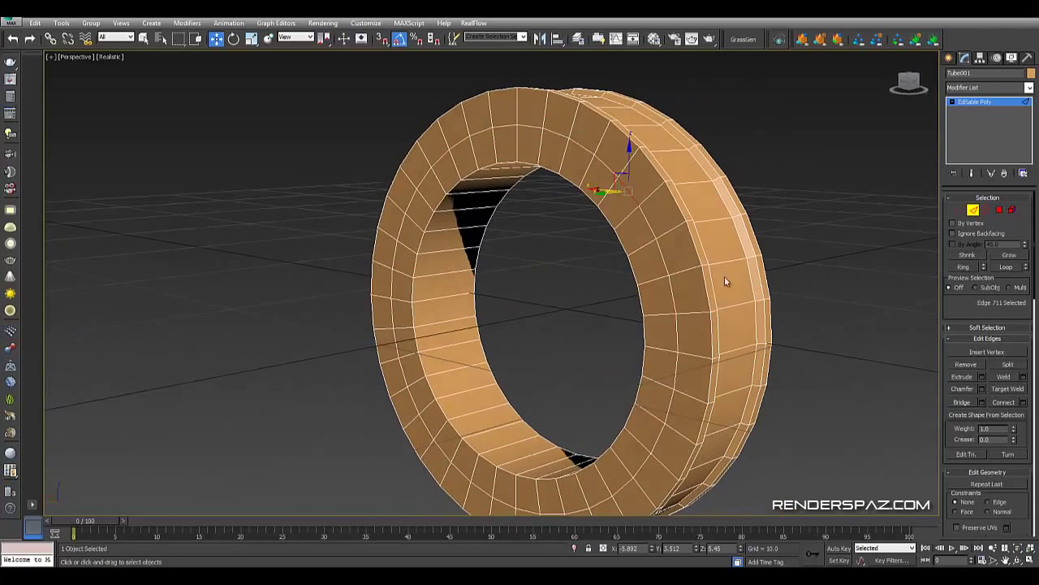
click(1007, 267)
alt+middle_drag(766, 254, 714, 260)
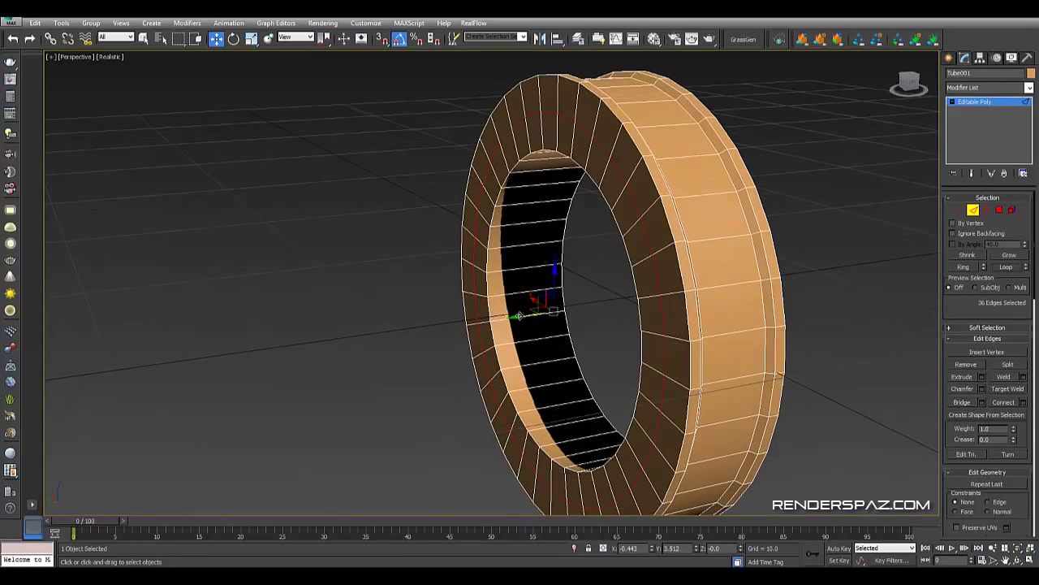
drag(520, 315, 508, 317)
alt+middle_drag(508, 317, 666, 327)
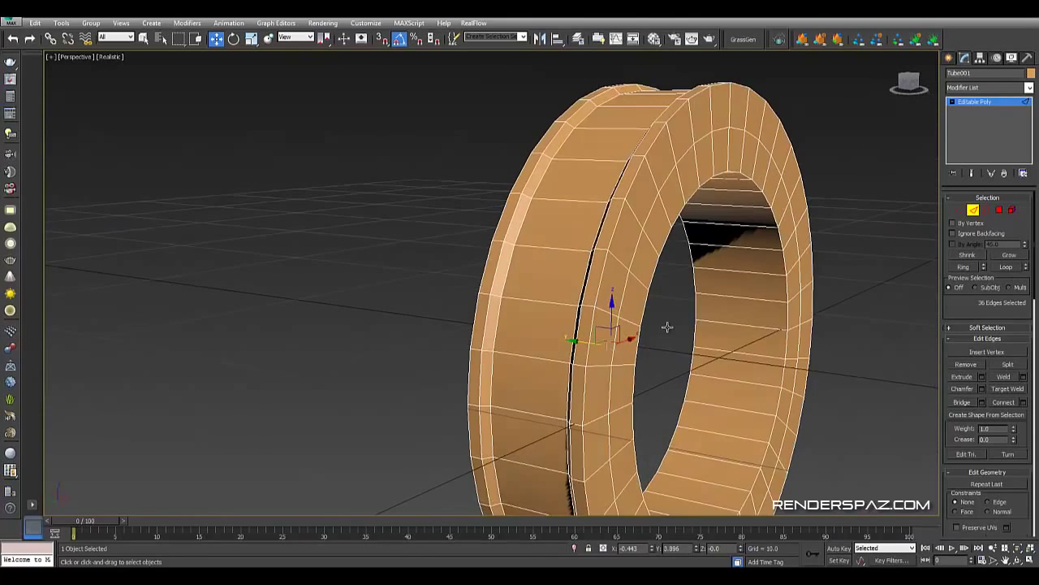
Select the middle edge loop on the opposite side face and move it outward in the Left view to match the first side
click(686, 176)
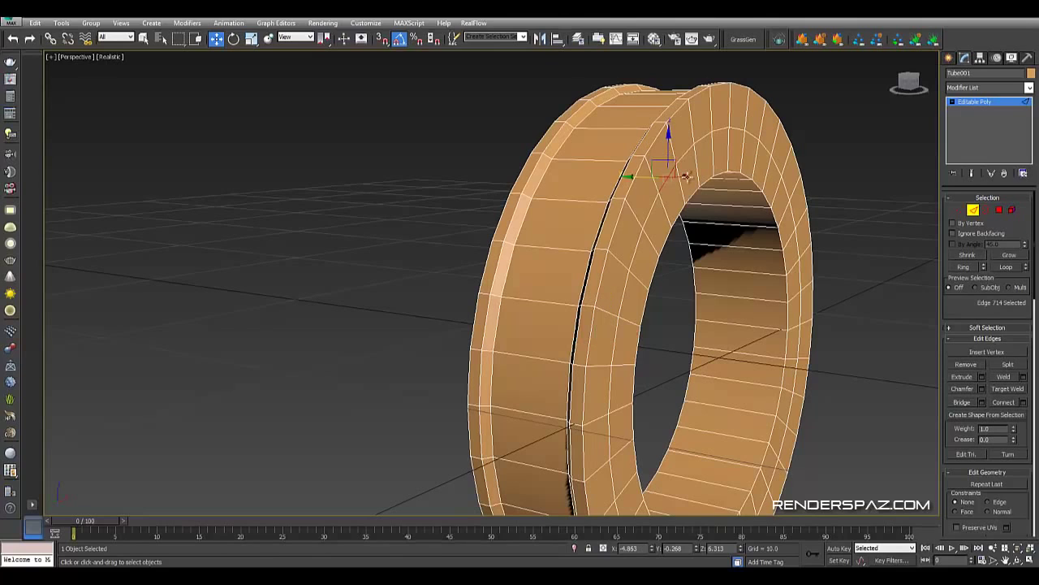
click(1007, 268)
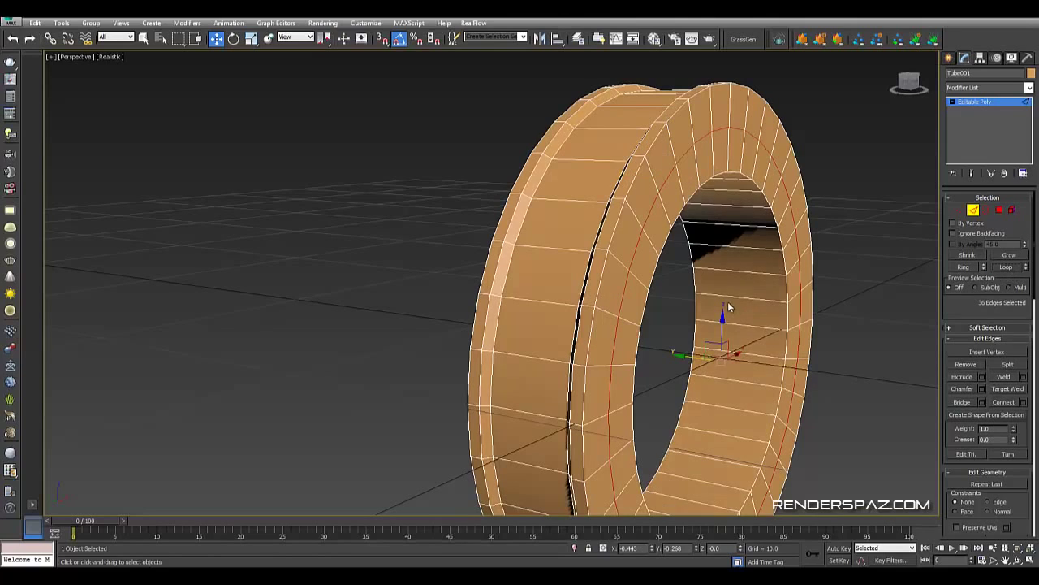
key(f)
key(l)
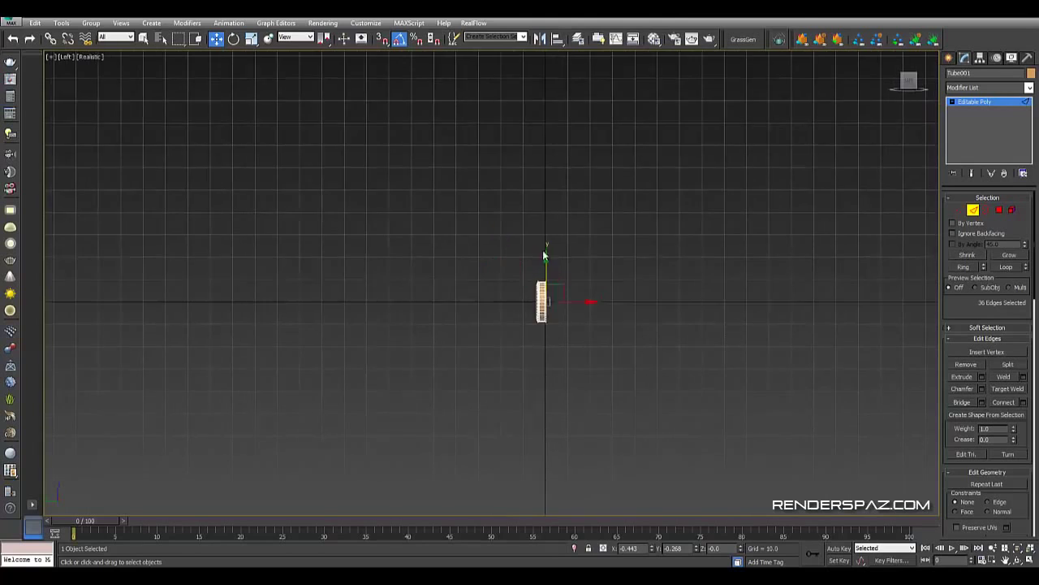
scroll(543, 255, up, 10)
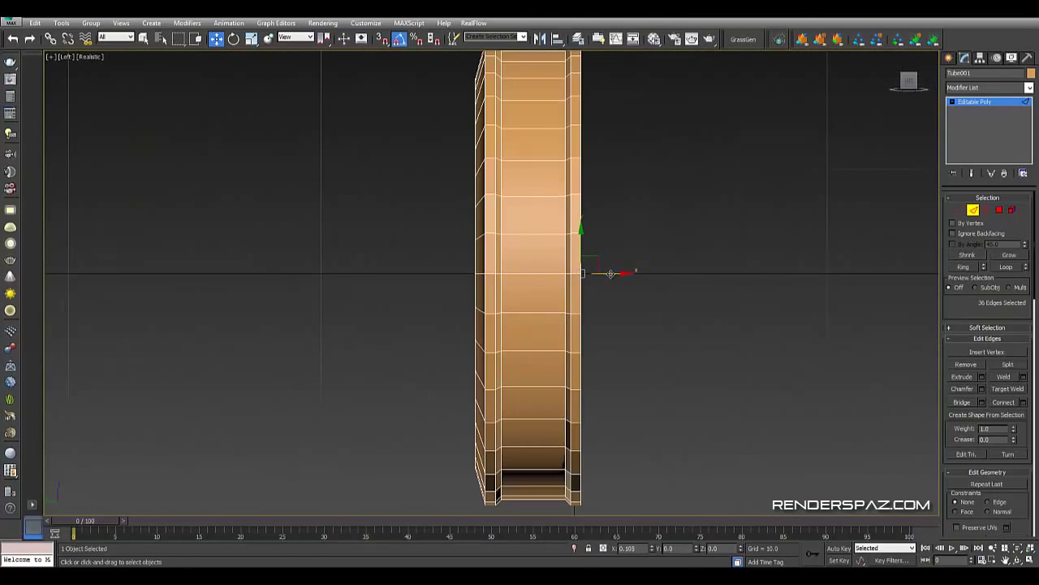
drag(610, 274, 615, 273)
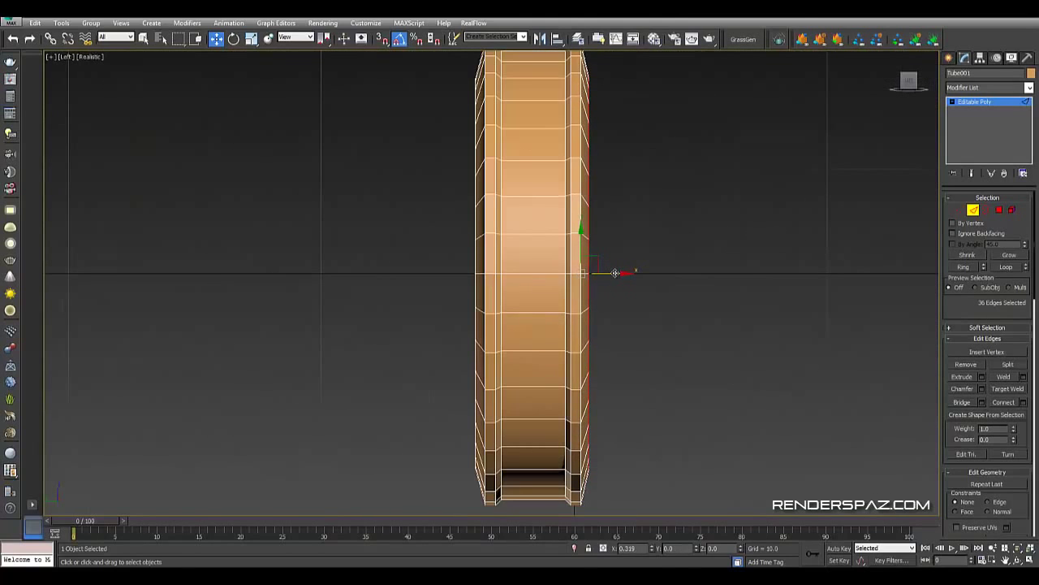
click(707, 357)
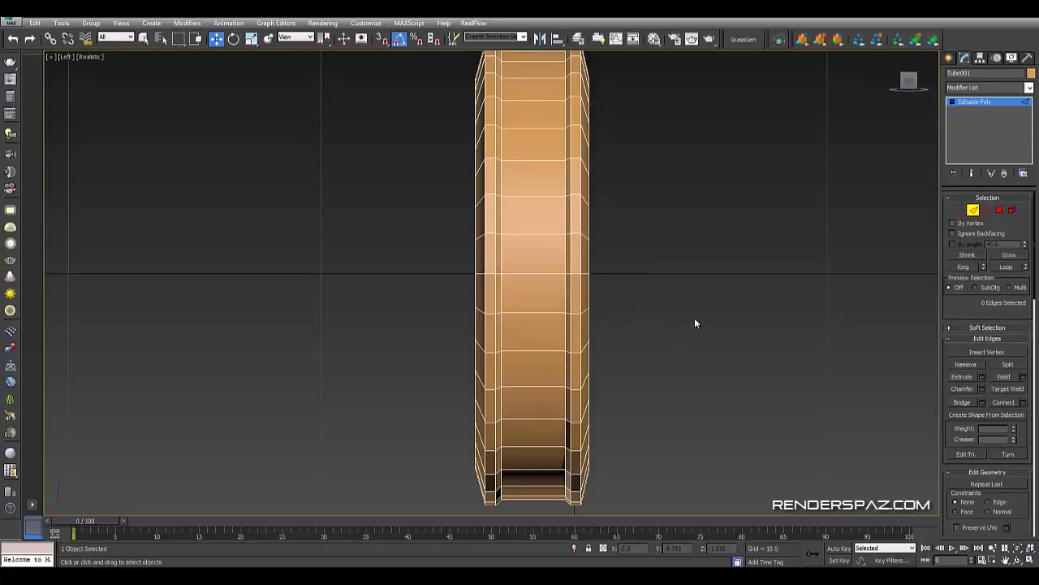
Select the edge loops on both rims of the ring's inner hole
key(p)
scroll(698, 300, down, 5)
alt+middle_drag(722, 290, 693, 203)
scroll(690, 300, up, 6)
click(682, 204)
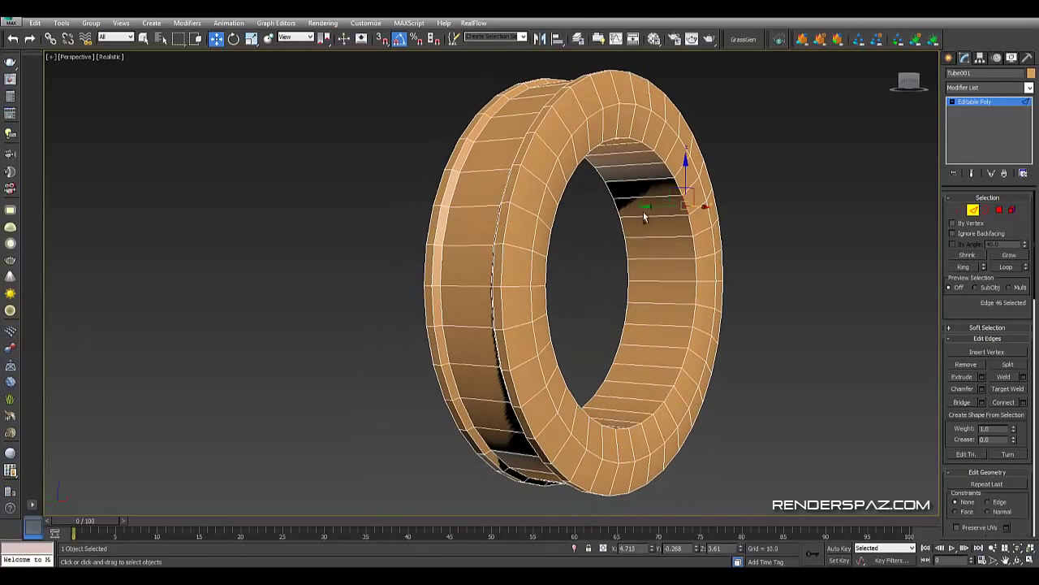
ctrl+click(622, 215)
alt+middle_drag(641, 234, 744, 248)
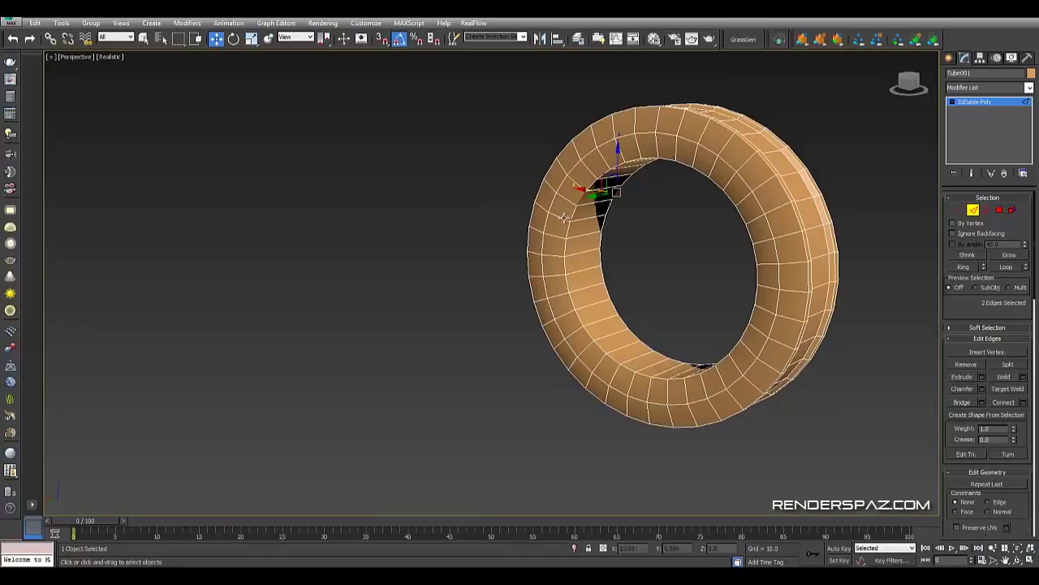
click(1009, 268)
scroll(783, 317, up, 3)
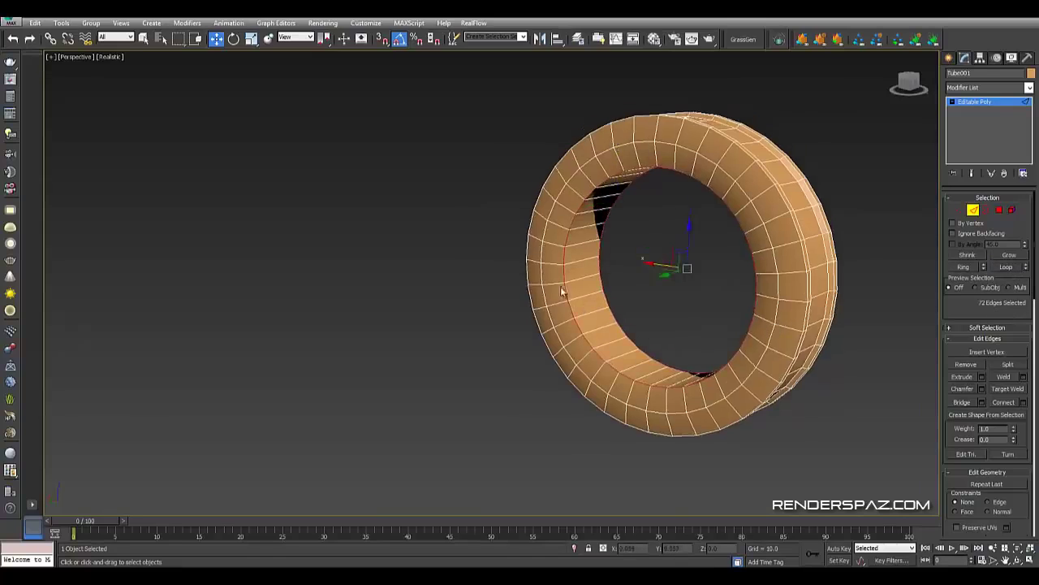
Chamfer the inner rim edge loops by 0.261 and clear the selection
click(980, 389)
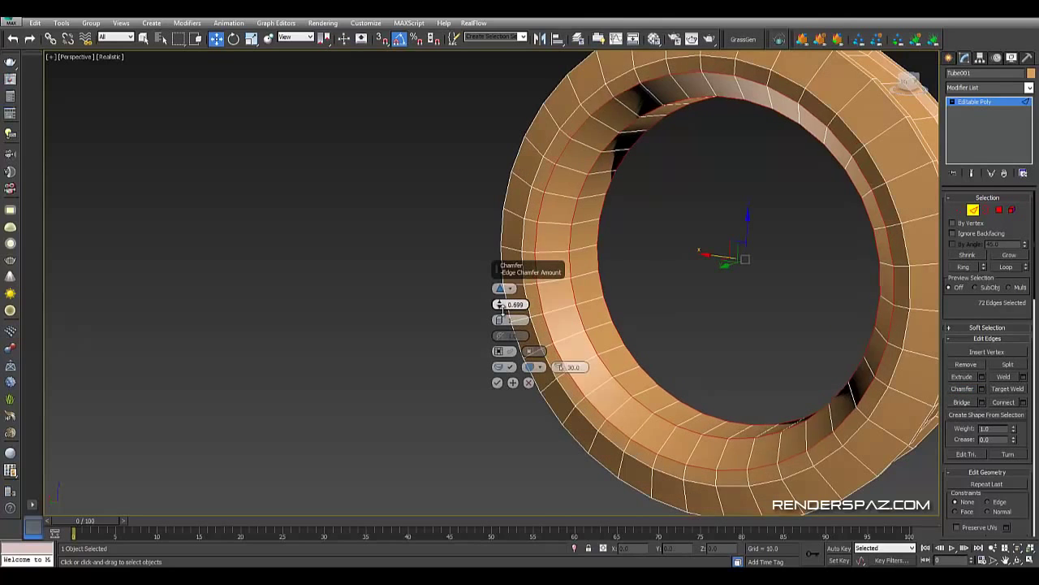
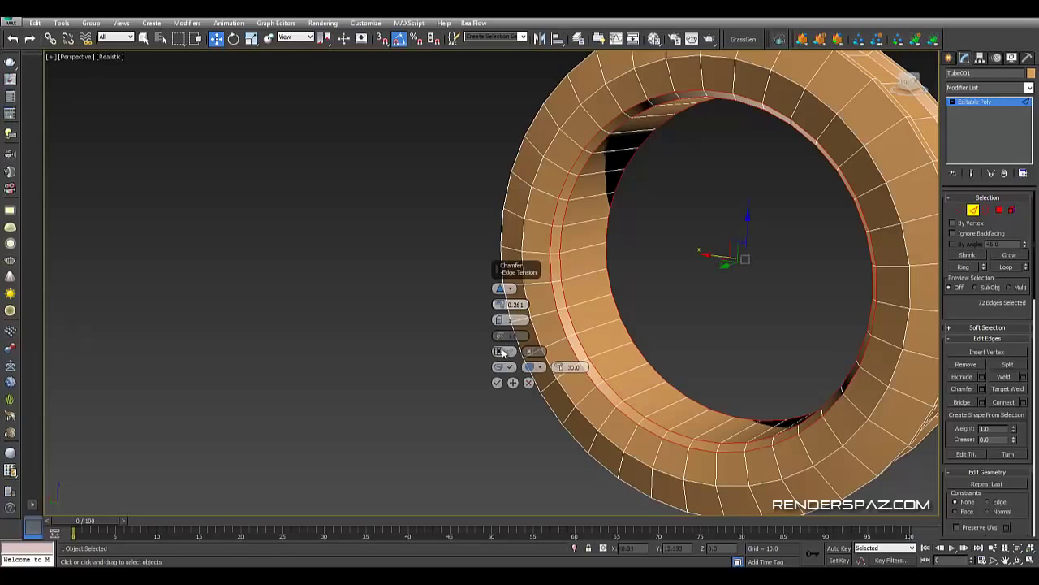
click(497, 382)
click(477, 368)
Select the edge loops along the outermost rims on both sides of the ring
alt+middle_drag(588, 352, 656, 274)
scroll(444, 291, down, 2)
scroll(577, 301, down, 3)
scroll(599, 219, up, 4)
alt+middle_drag(487, 146, 534, 187)
alt+middle_drag(437, 142, 466, 182)
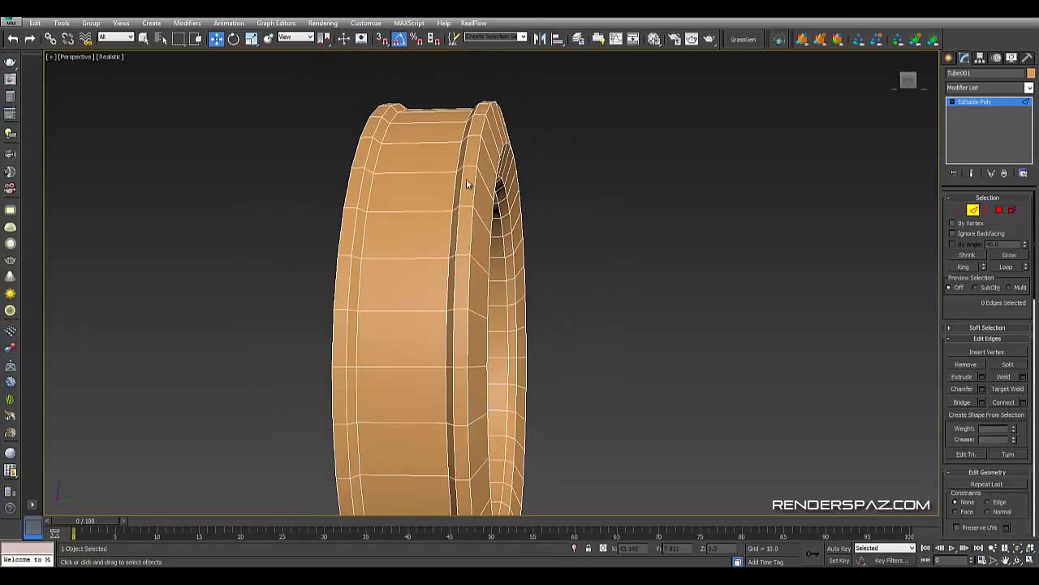
click(471, 231)
alt+middle_drag(350, 202, 619, 259)
ctrl+click(417, 213)
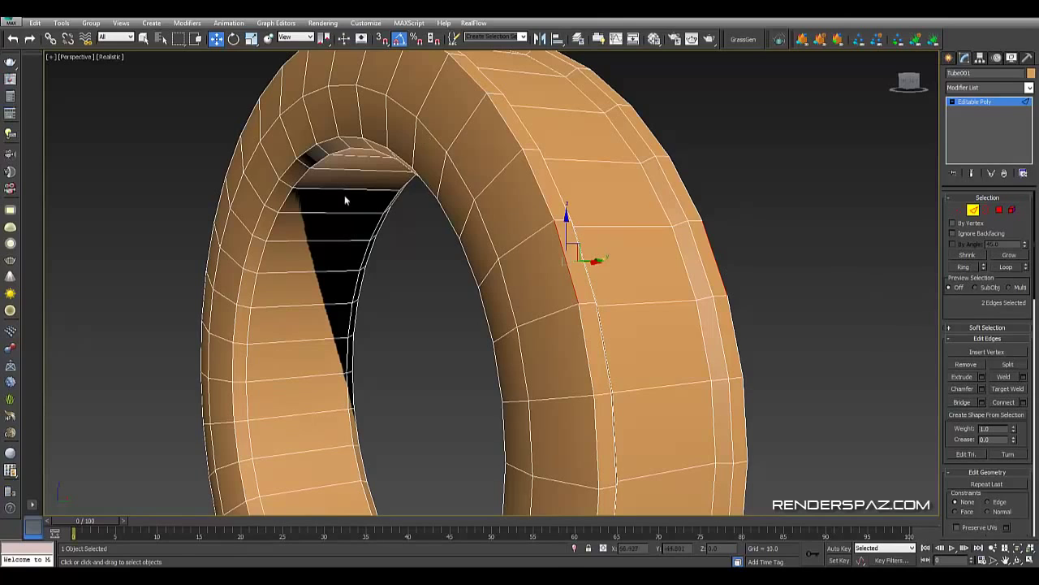
click(1008, 268)
mouse_move(594, 286)
alt+middle_down()
mouse_move(530, 295)
mouse_move(587, 291)
alt+middle_up()
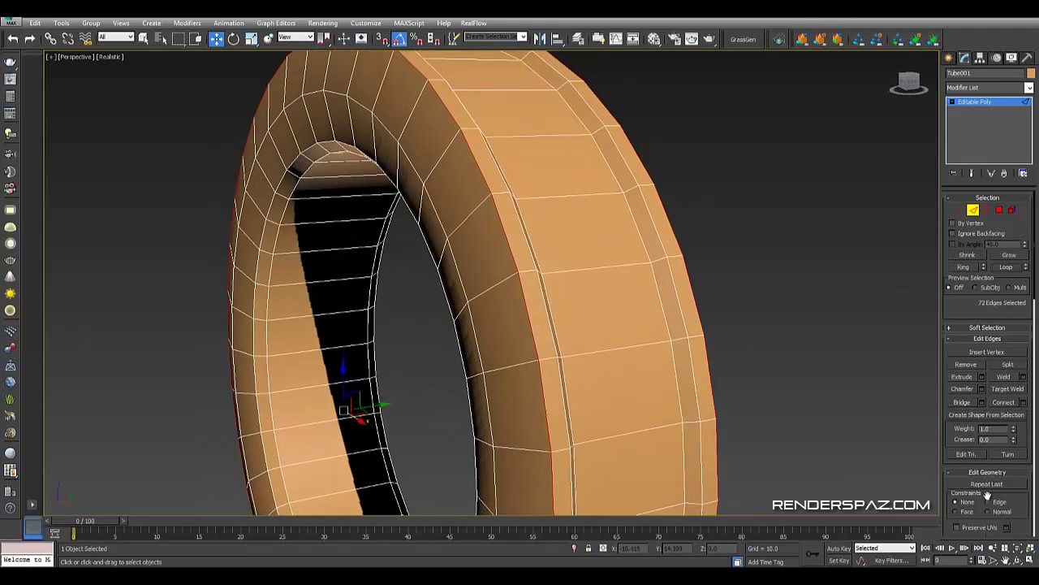
Chamfer the outermost rim edge loops by 0.16 and clear the selection
click(982, 389)
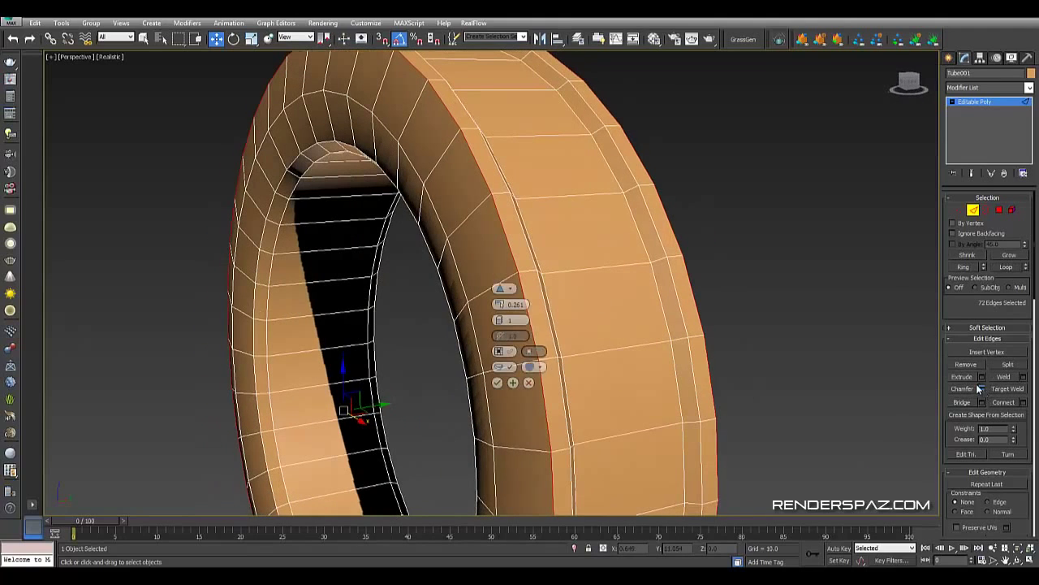
right_click(499, 305)
click(499, 303)
click(500, 303)
click(500, 304)
drag(500, 304, 498, 303)
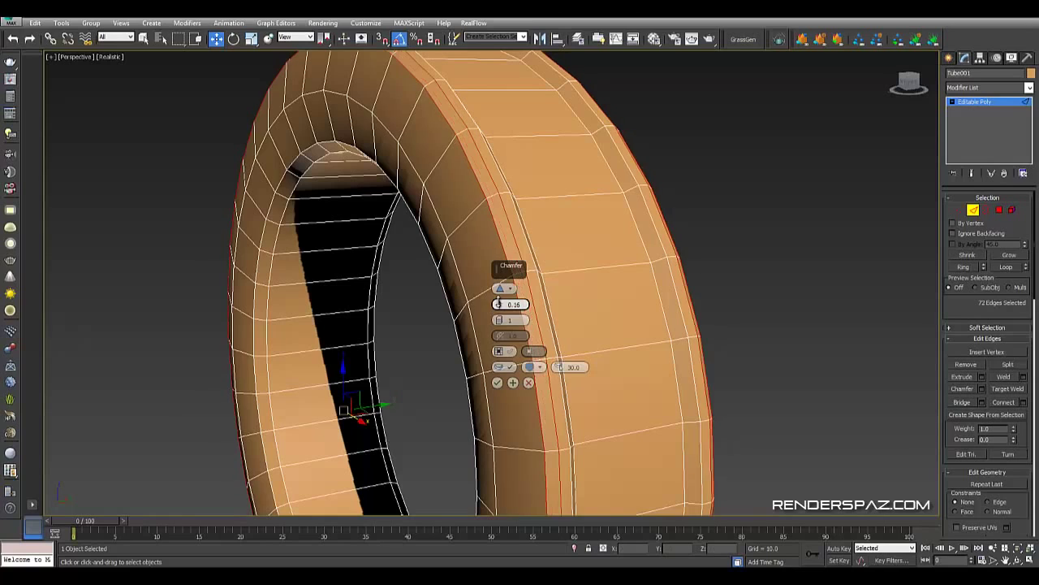
click(497, 383)
click(712, 230)
Apply a TurboSmooth modifier to the ring, deselect it and inspect the smoothed surface
scroll(690, 293, down, 4)
alt+middle_drag(685, 293, 844, 210)
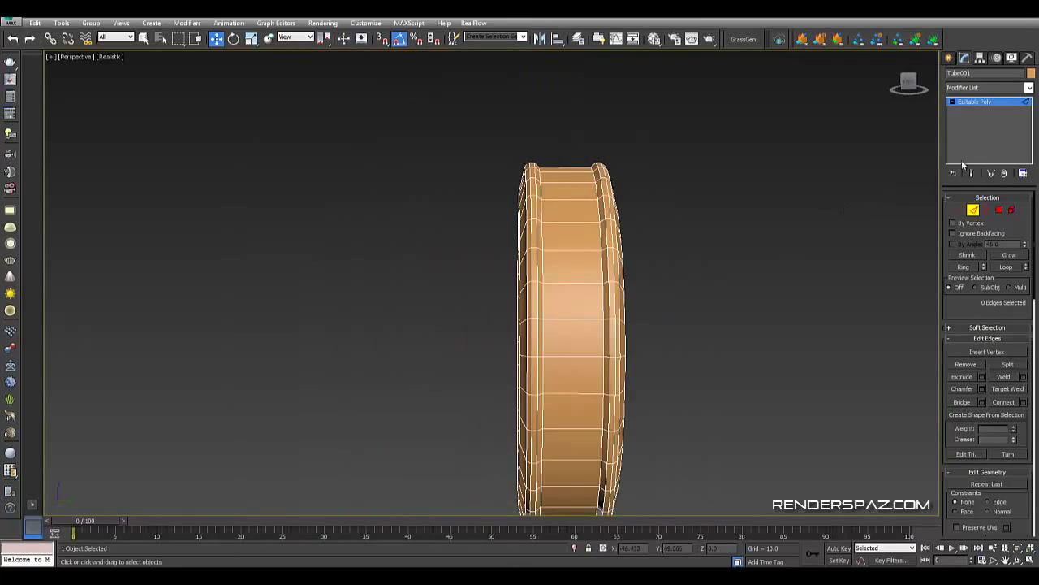
click(1002, 88)
scroll(982, 325, down, 10)
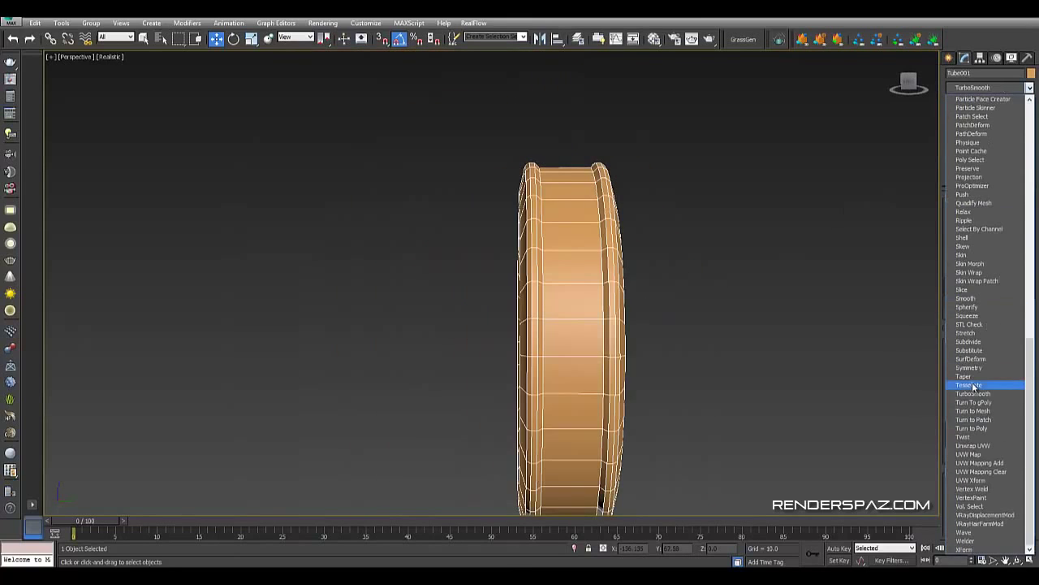
click(977, 393)
click(645, 283)
alt+middle_drag(644, 284, 640, 385)
scroll(641, 385, up, 5)
At the Editable Poly level, select the edge loops bordering both sides of the ring's recessed outer band and show the smoothed result
click(618, 204)
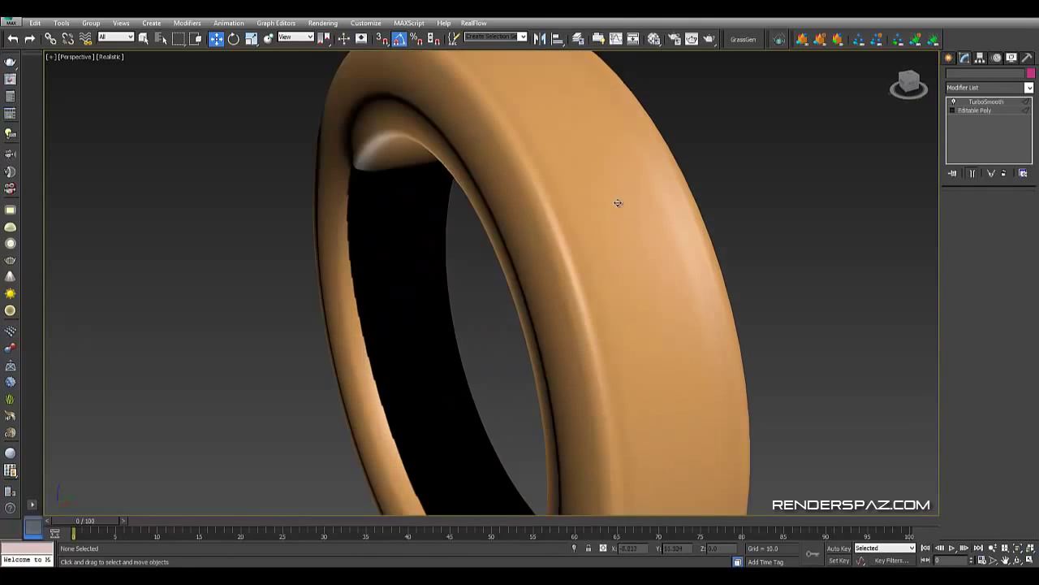
click(981, 108)
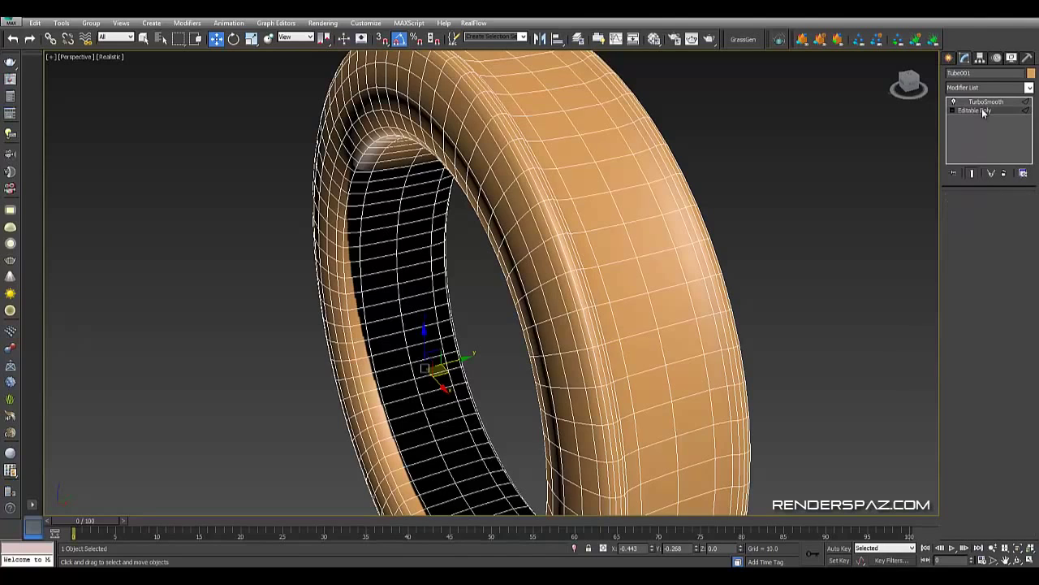
click(672, 214)
alt+middle_drag(672, 214, 436, 225)
ctrl+click(445, 238)
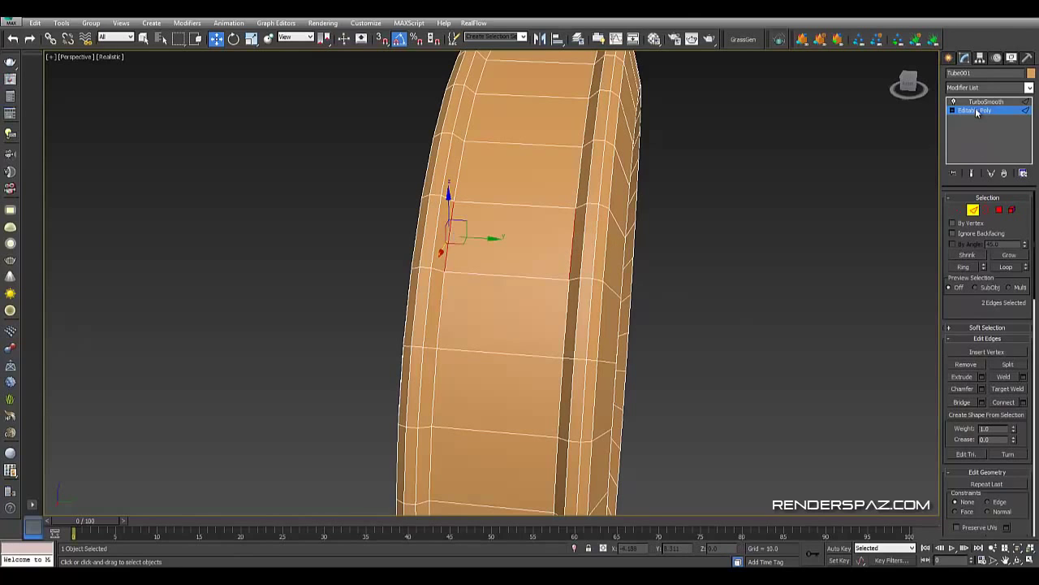
click(974, 177)
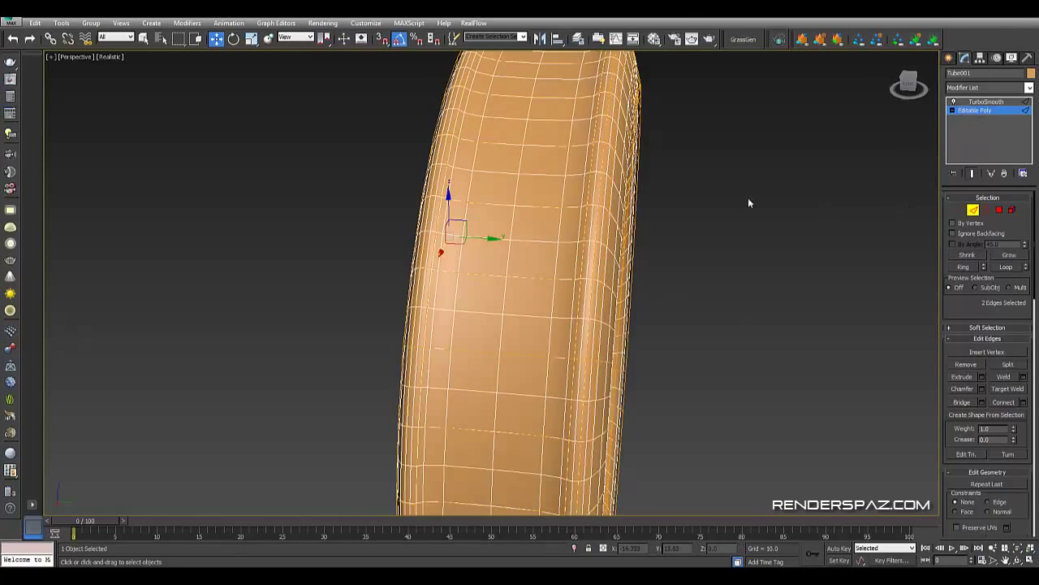
scroll(682, 214, up, 5)
click(1006, 266)
Chamfer the recessed band's border edge loops by 0.0 with 1 connect edge segment and clear the selection
click(982, 389)
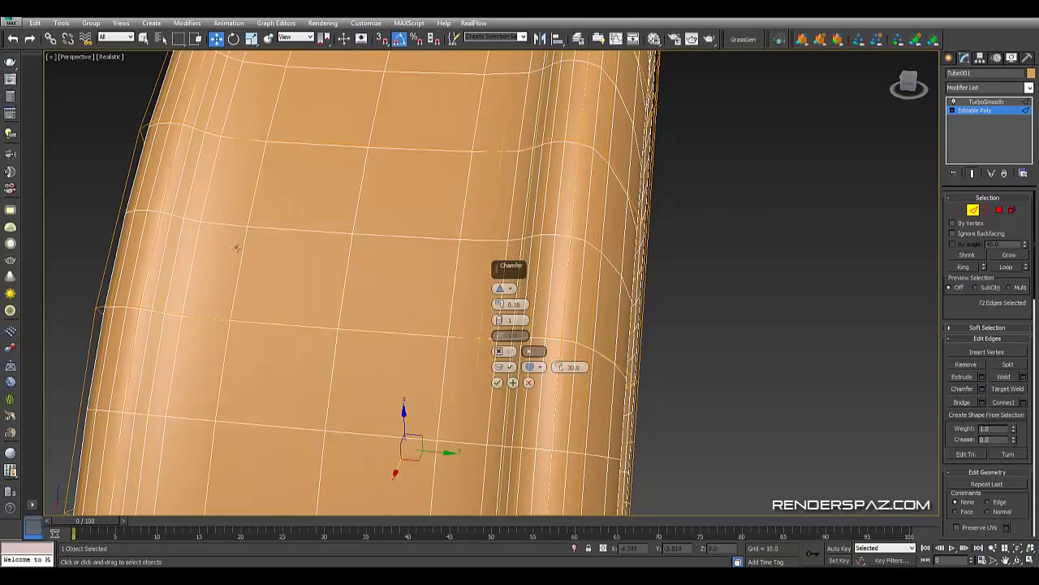
right_click(499, 305)
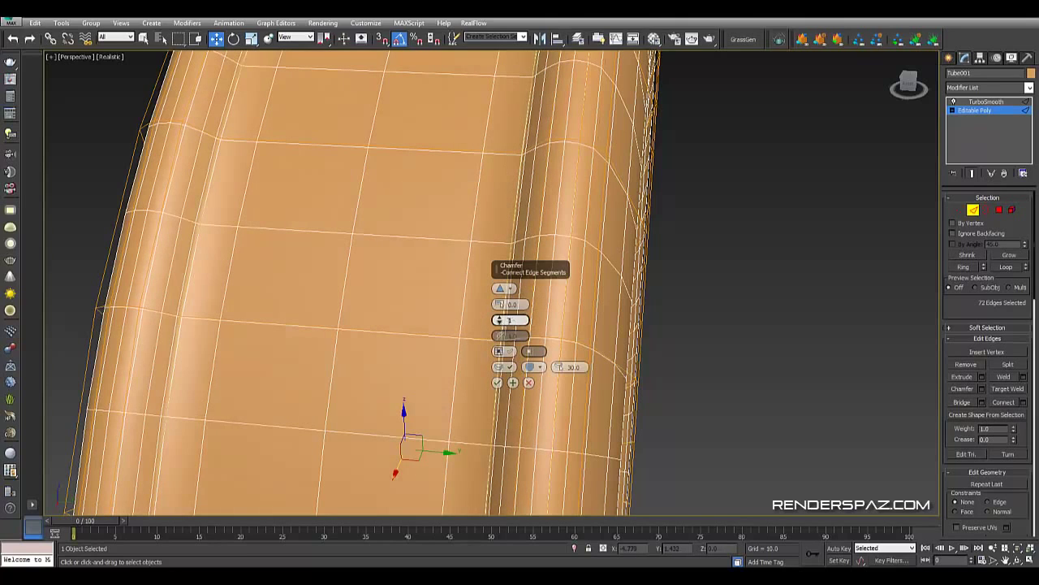
click(497, 383)
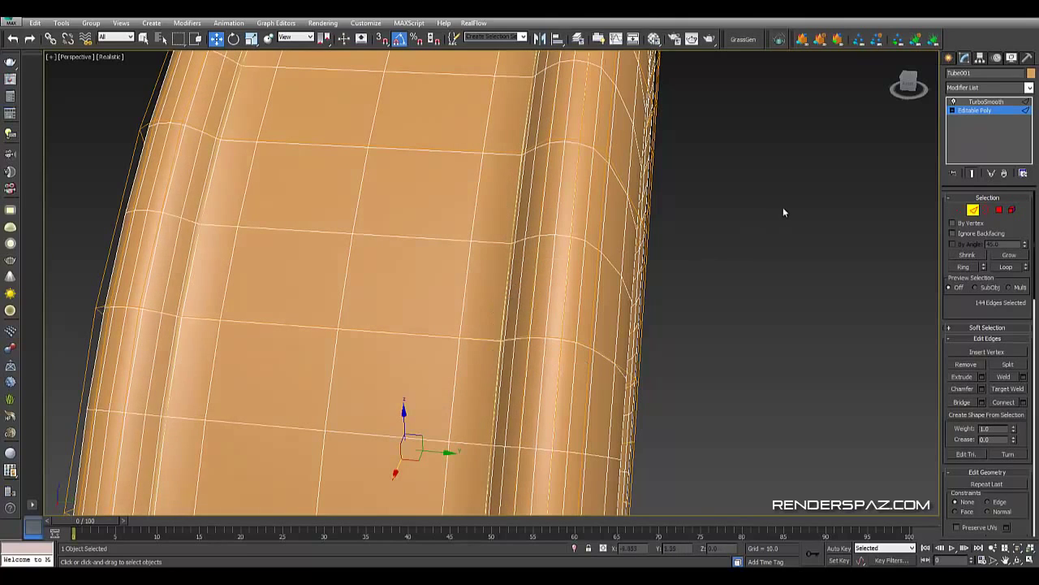
click(768, 298)
scroll(767, 298, down, 5)
alt+middle_drag(767, 298, 803, 284)
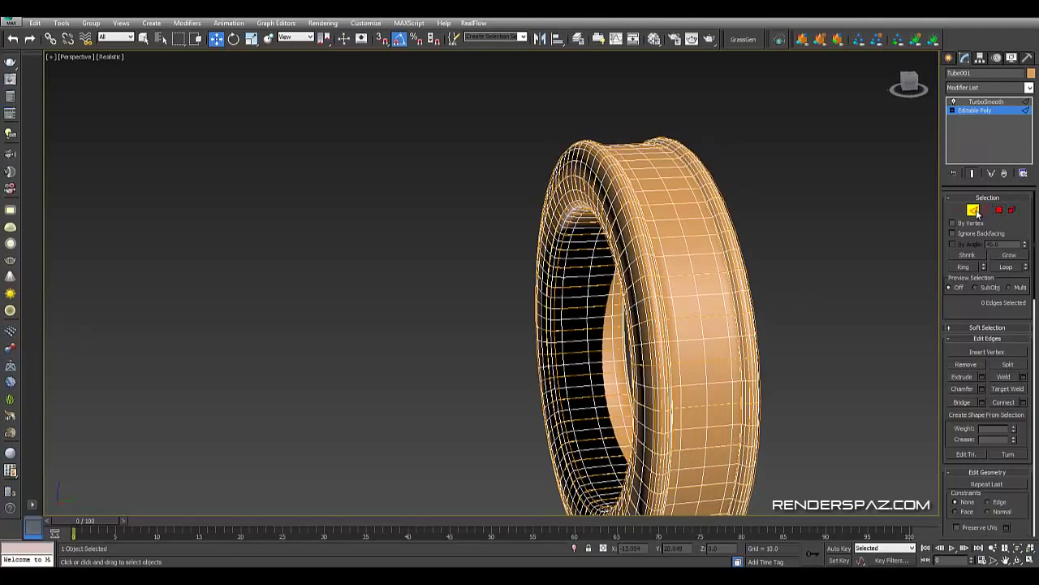
Reselect the ring and, in its Editable Poly edges, select the loops near the outer rims on both side faces
click(849, 184)
alt+middle_drag(850, 184, 747, 241)
scroll(693, 208, up, 3)
click(693, 208)
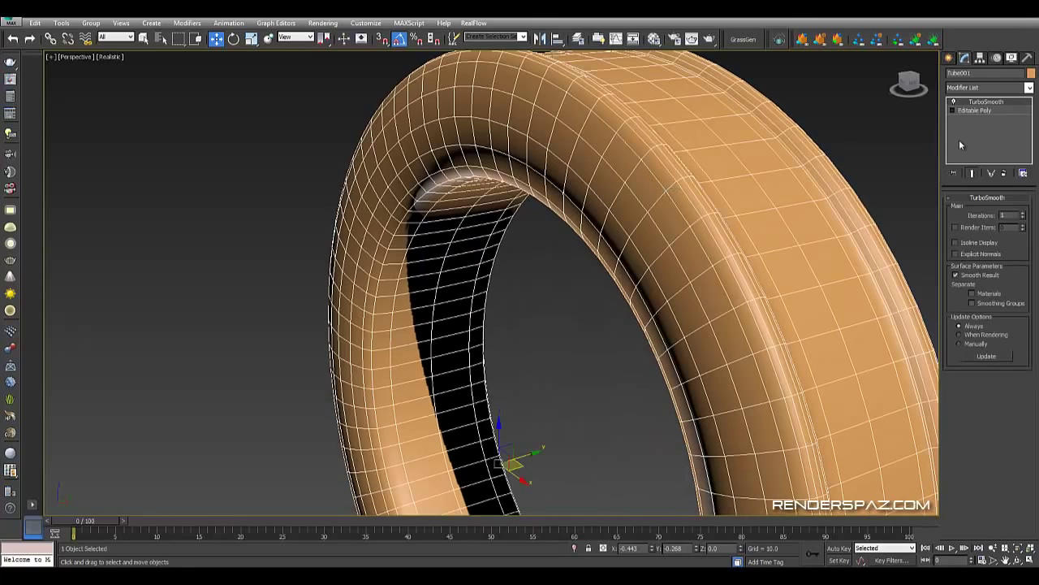
click(976, 111)
key(2)
click(707, 239)
alt+middle_drag(744, 254, 765, 236)
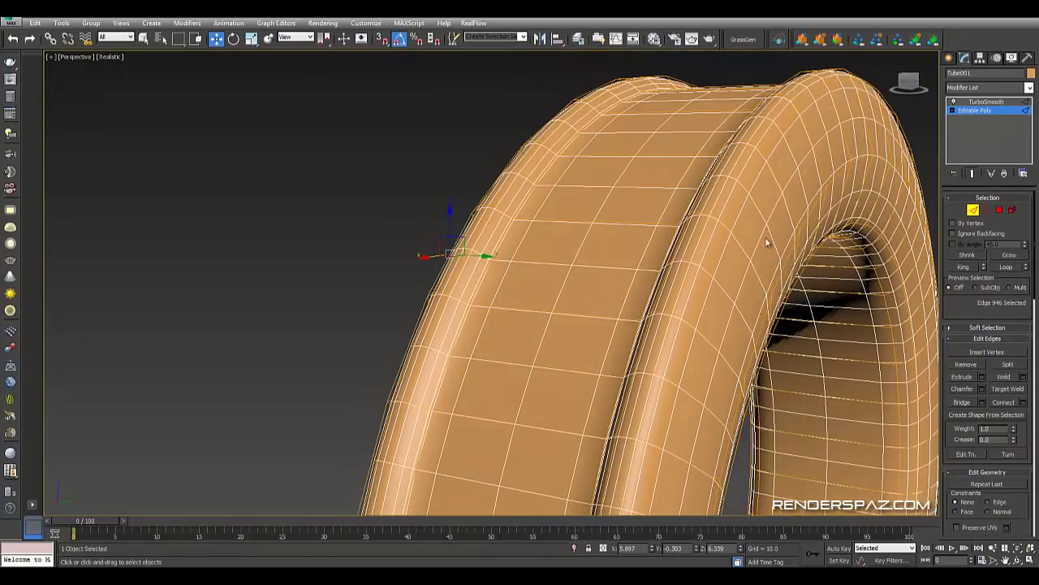
ctrl+click(720, 233)
click(1007, 268)
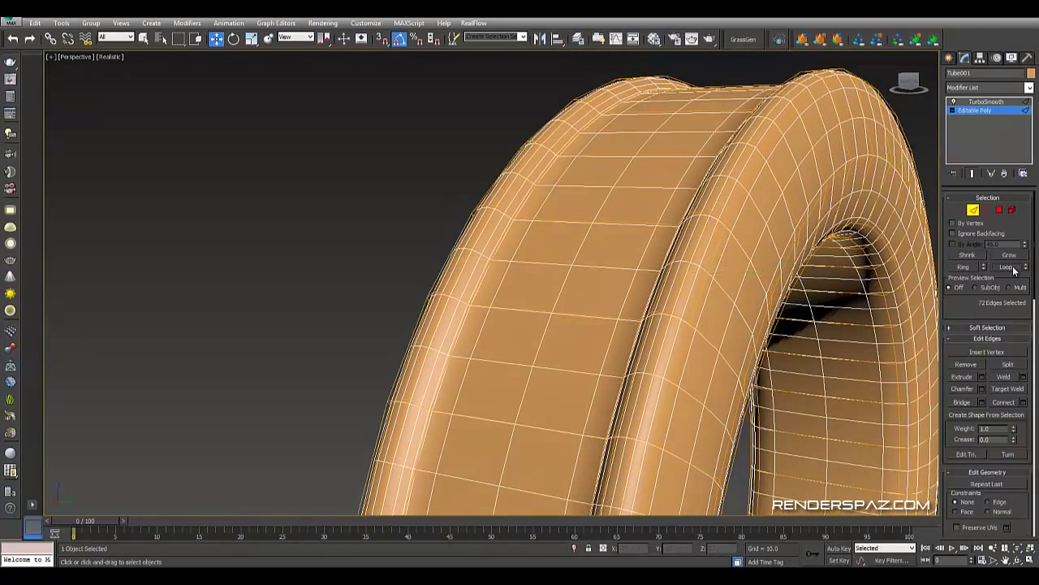
Chamfer the selected side-face edge loops by 0.0 with 1 connect edge segment, leave edge editing and deselect the ring
click(981, 388)
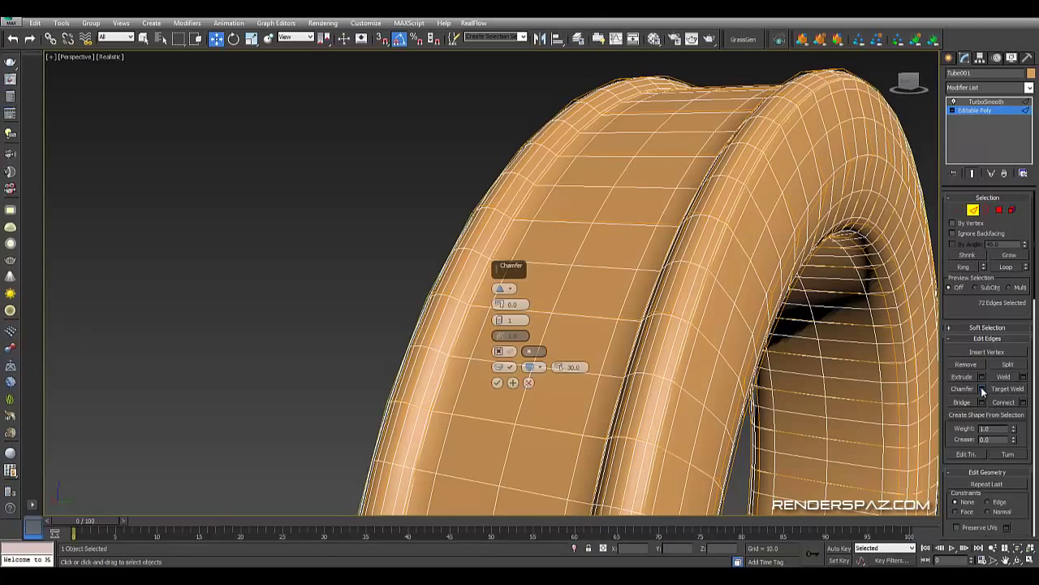
click(496, 382)
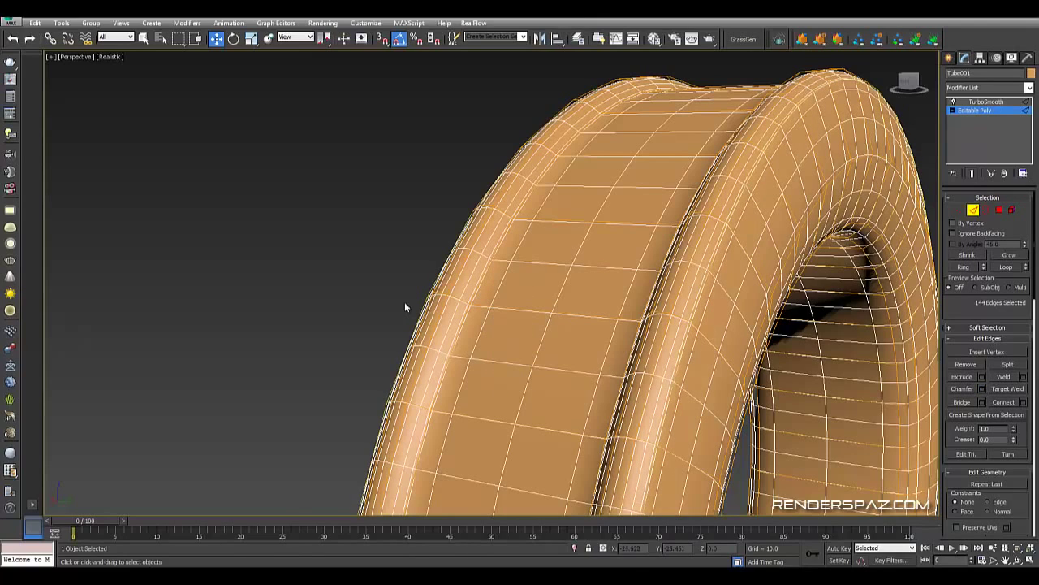
click(972, 211)
click(384, 224)
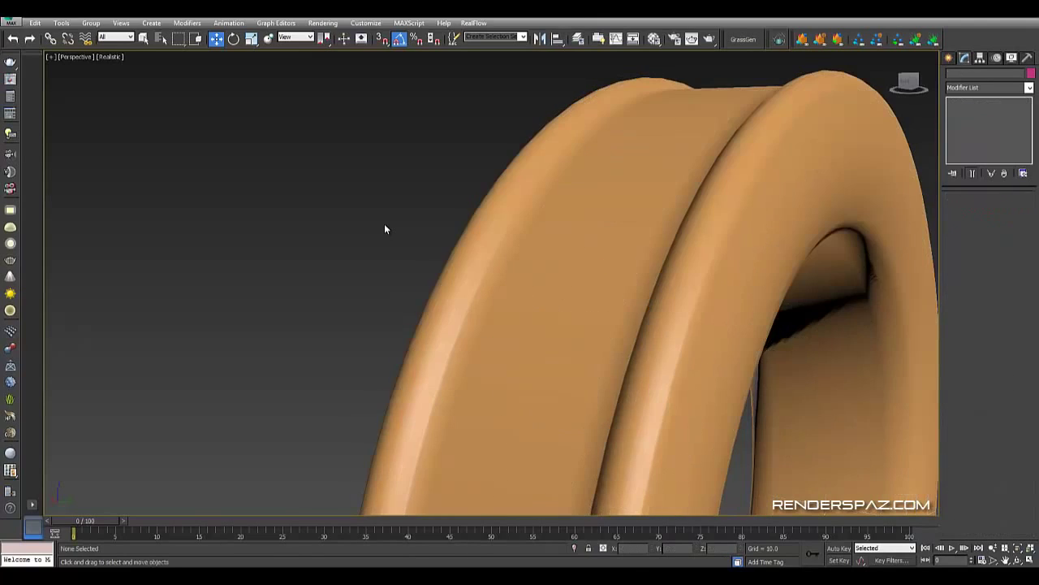
Examine the smoothed ring's recessed band, rims and inner surface from several angles and distances
scroll(597, 323, up, 3)
alt+middle_drag(597, 324, 688, 313)
scroll(688, 323, down, 4)
alt+middle_drag(700, 354, 676, 164)
scroll(652, 258, up, 3)
alt+middle_drag(674, 284, 661, 264)
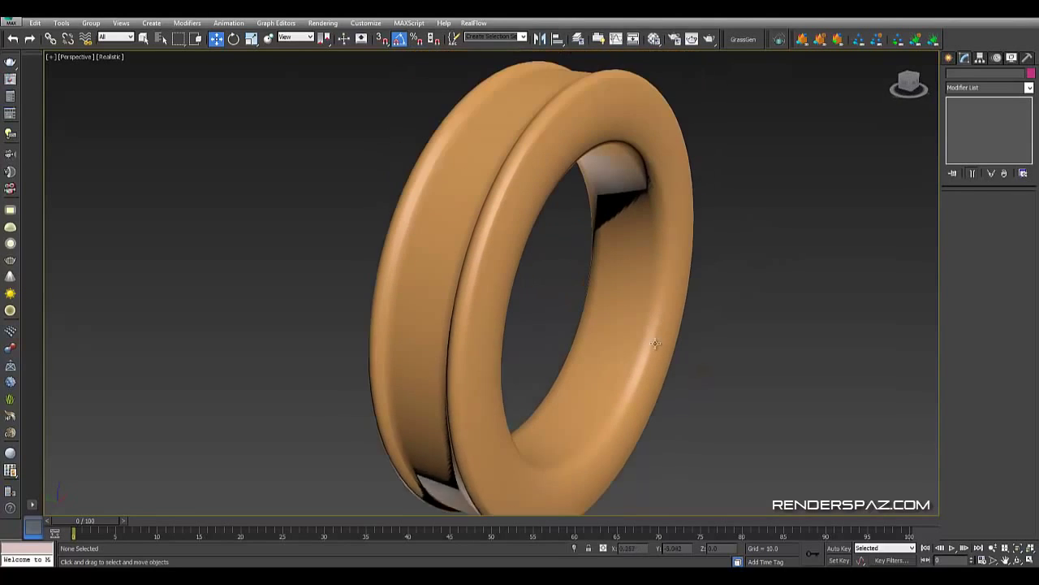
scroll(657, 257, up, 3)
alt+middle_drag(605, 306, 442, 178)
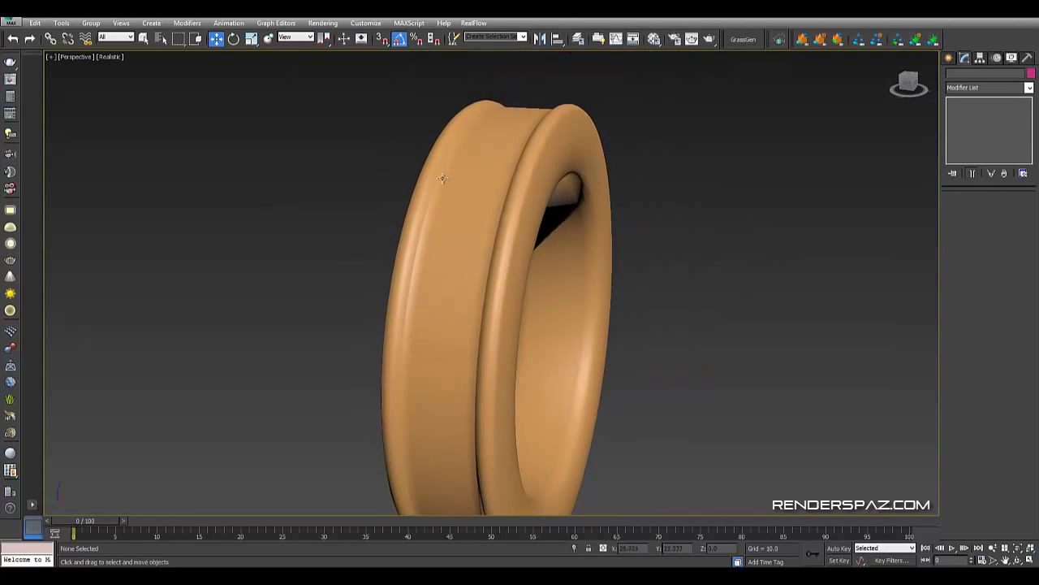
alt+middle_drag(455, 227, 732, 367)
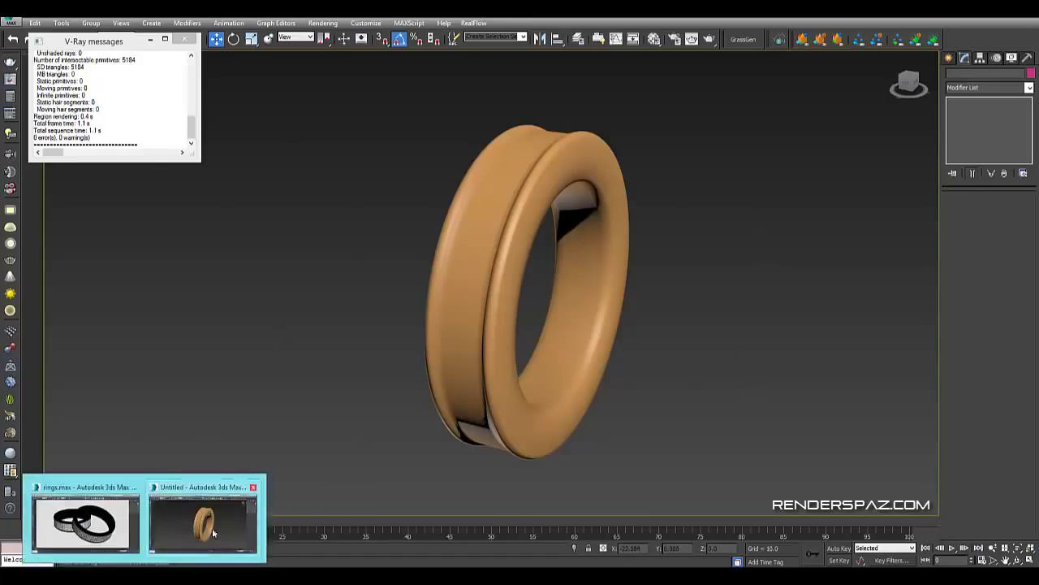
Switch to the rings.max scene, select the flat-lying ring and show it in a wireframe perspective view
click(79, 518)
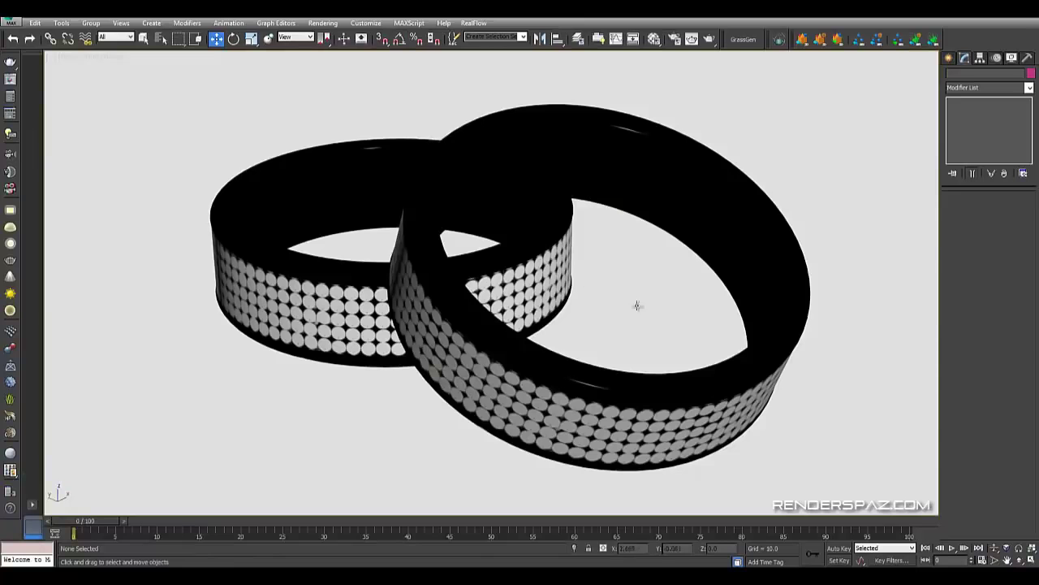
click(294, 293)
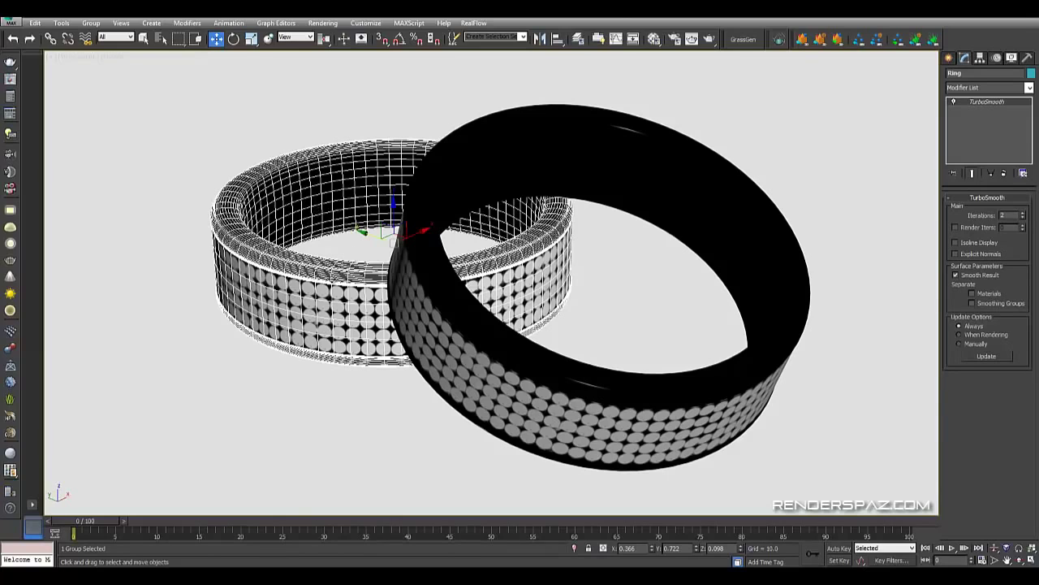
key(p)
alt+middle_drag(334, 281, 339, 282)
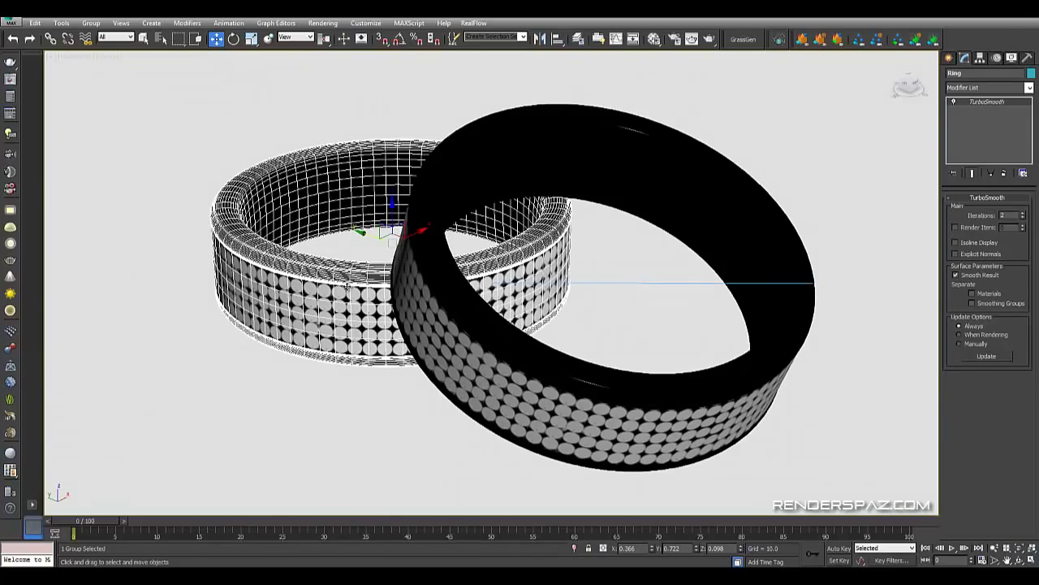
key(F3)
alt+middle_drag(400, 332, 566, 322)
scroll(415, 310, down, 3)
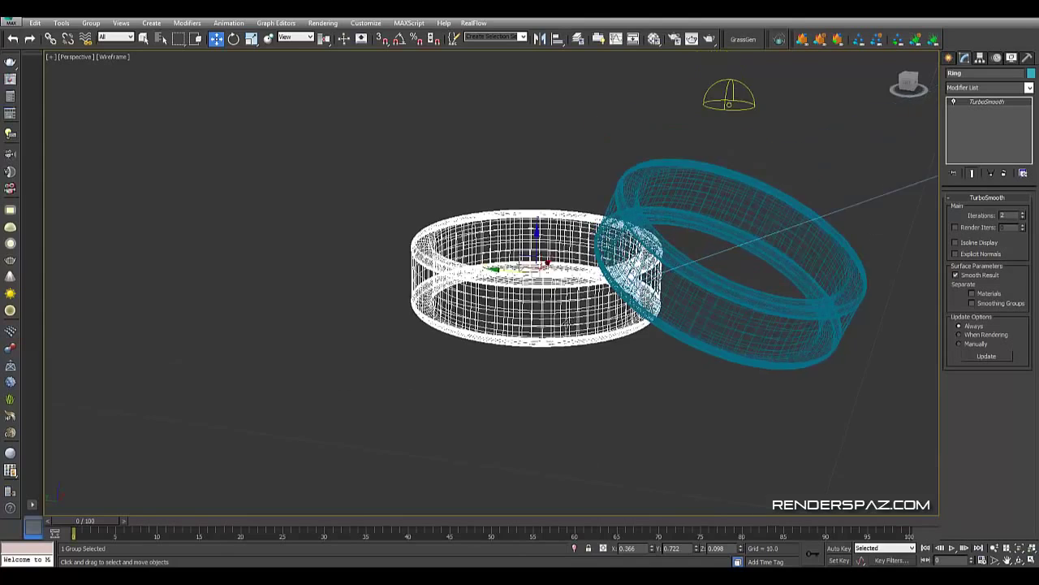
Examine how the two rings lean on each other in wireframe and shaded perspective, and select the tilted ring
alt+middle_drag(584, 276, 593, 300)
key(F3)
key(F3)
scroll(549, 325, down, 5)
mouse_move(552, 331)
alt+middle_down()
mouse_move(563, 316)
mouse_move(579, 375)
alt+middle_up()
scroll(530, 307, up, 4)
click(576, 319)
scroll(576, 319, up, 3)
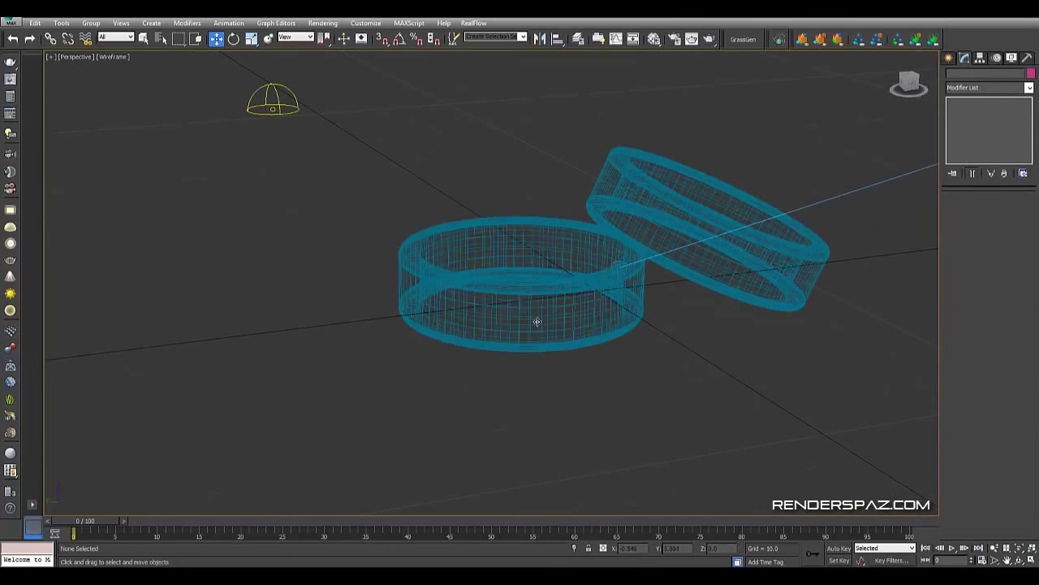
click(538, 320)
click(657, 242)
key(F3)
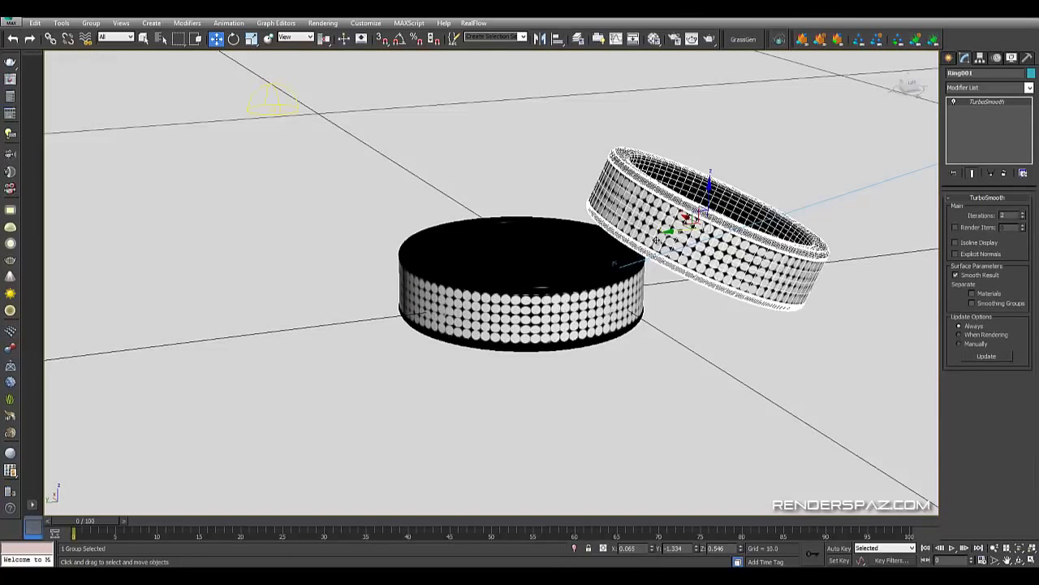
mouse_move(676, 292)
alt+middle_down()
mouse_move(519, 313)
mouse_move(487, 288)
mouse_move(316, 278)
alt+middle_up()
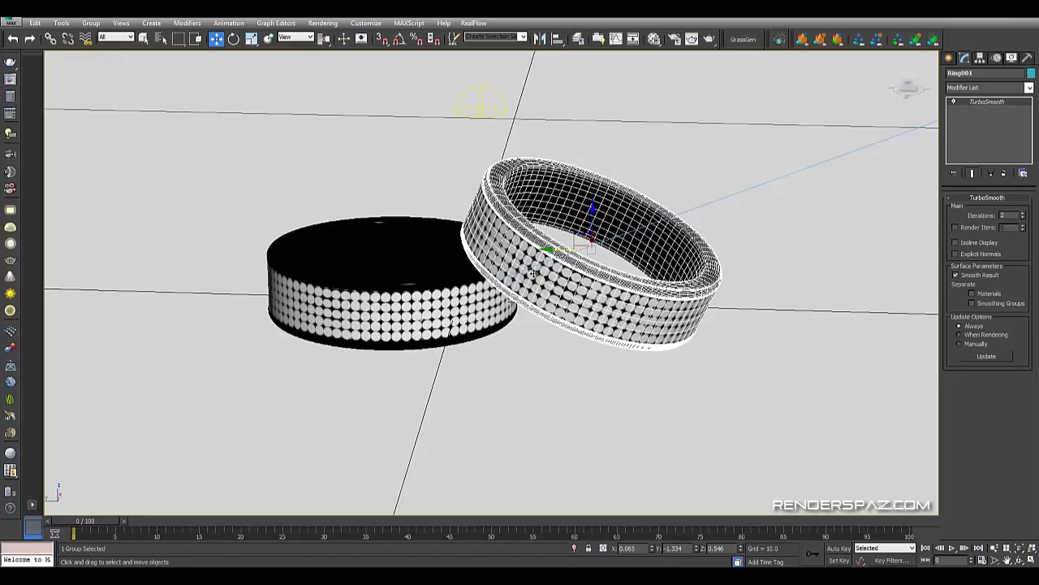
Examine the tilted ring's position against the flat ring in the front and left views, and clear the selection
key(f)
scroll(606, 290, up, 3)
middle_drag(201, 275, 320, 301)
scroll(320, 301, up, 2)
scroll(320, 301, up, 2)
middle_drag(510, 337, 607, 318)
key(l)
scroll(522, 290, up, 6)
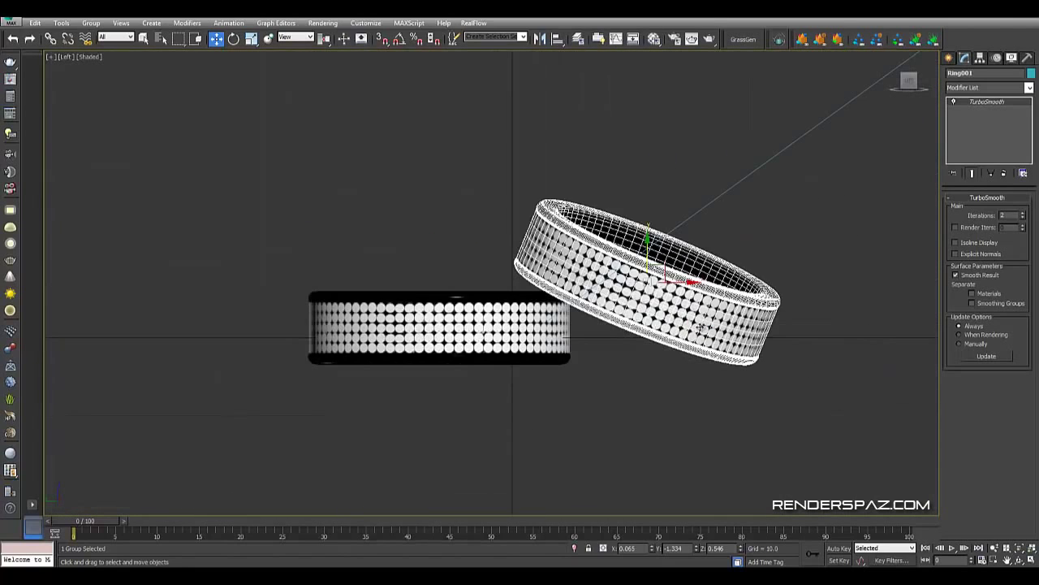
mouse_move(662, 276)
mouse_down()
mouse_move(637, 256)
mouse_move(678, 264)
mouse_move(667, 274)
mouse_up()
key(f)
click(612, 341)
scroll(449, 260, up, 4)
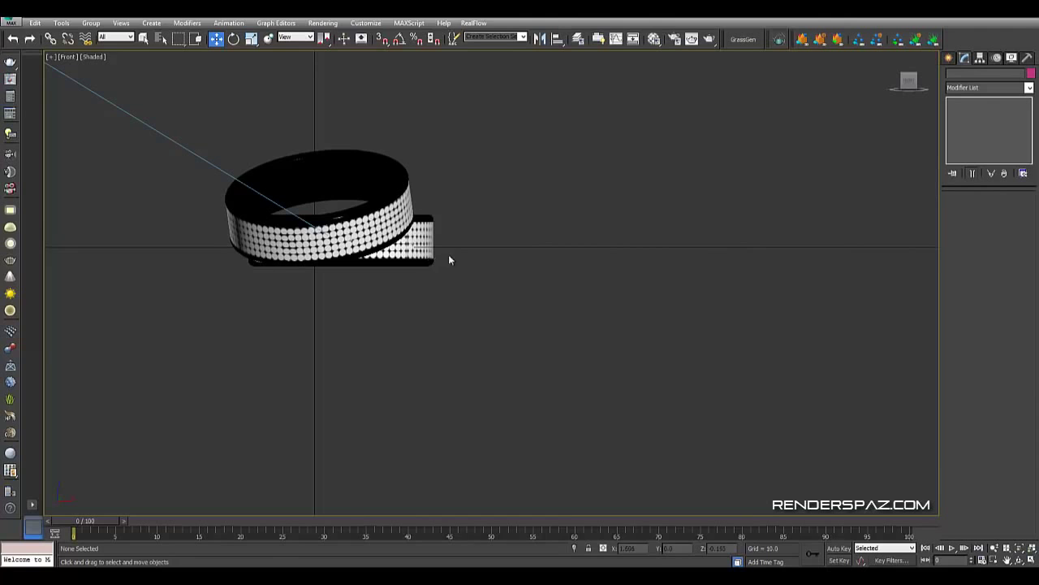
Return to the perspective view of the whole scene and select the ground plane under the rings
key(p)
scroll(548, 278, down, 5)
alt+middle_drag(578, 373, 541, 371)
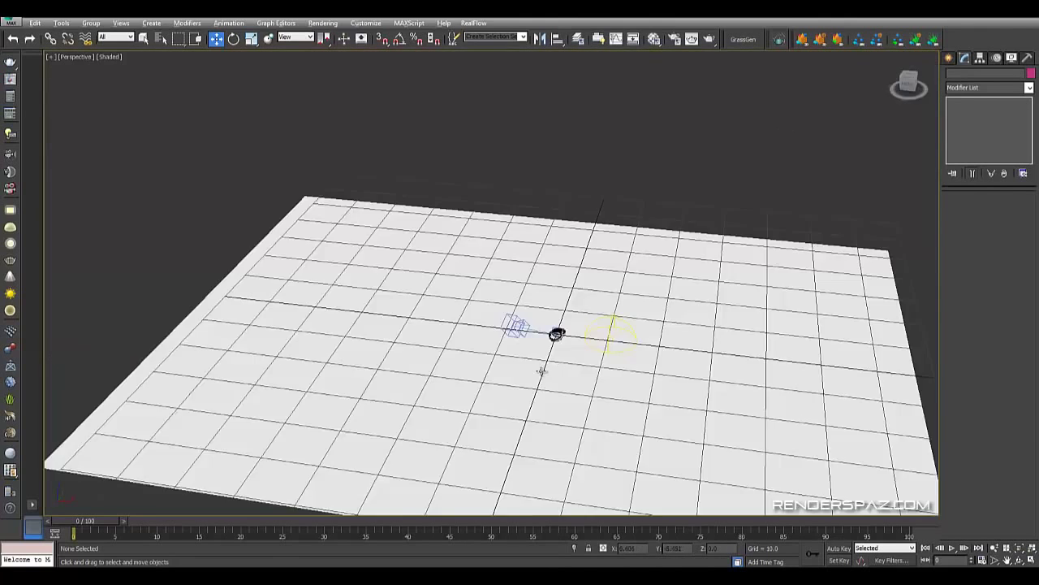
scroll(543, 363, up, 5)
click(617, 300)
click(616, 300)
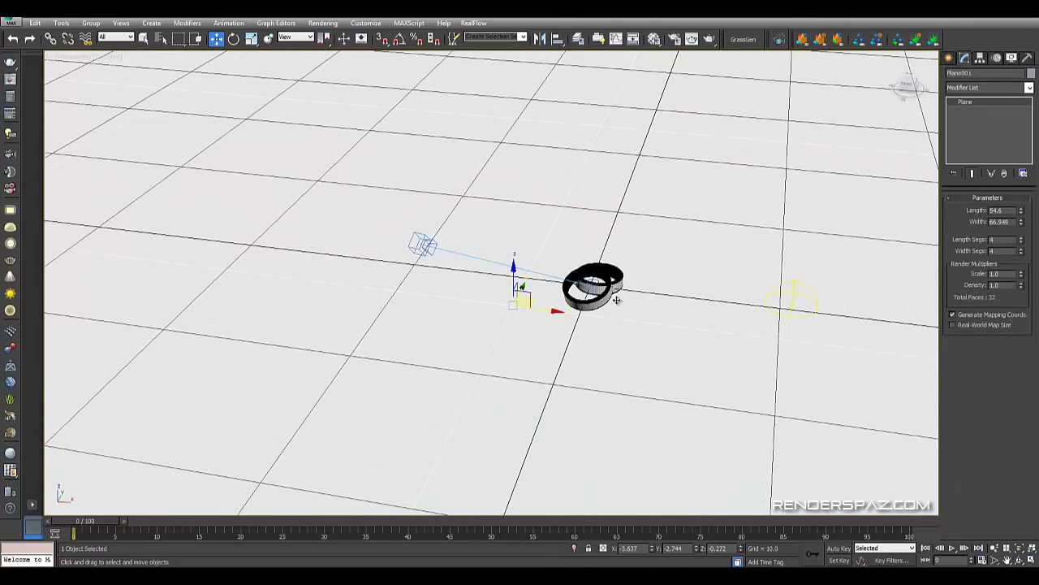
Check in the front and left views how both rings rest on the ground plane
key(f)
middle_drag(469, 330, 674, 414)
scroll(413, 340, up, 2)
key(l)
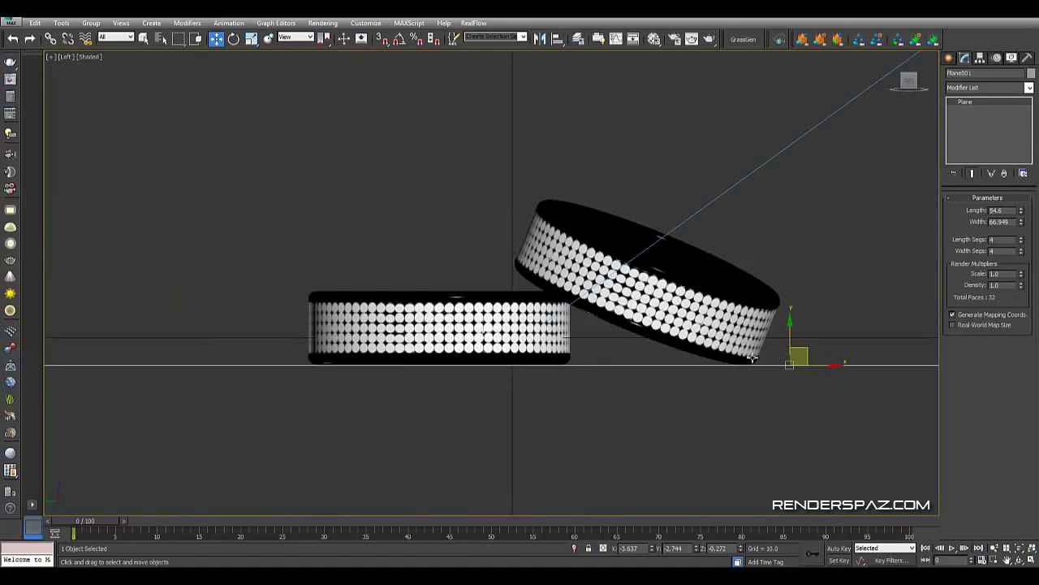
middle_drag(753, 364, 638, 357)
scroll(647, 347, up, 4)
middle_drag(352, 211, 575, 280)
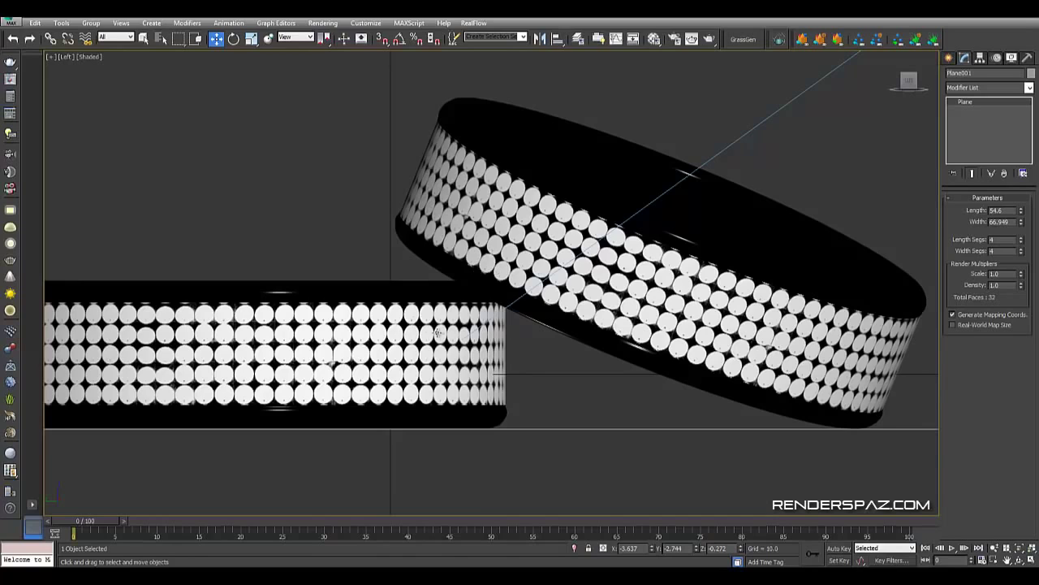
middle_drag(438, 333, 608, 357)
scroll(610, 360, down, 2)
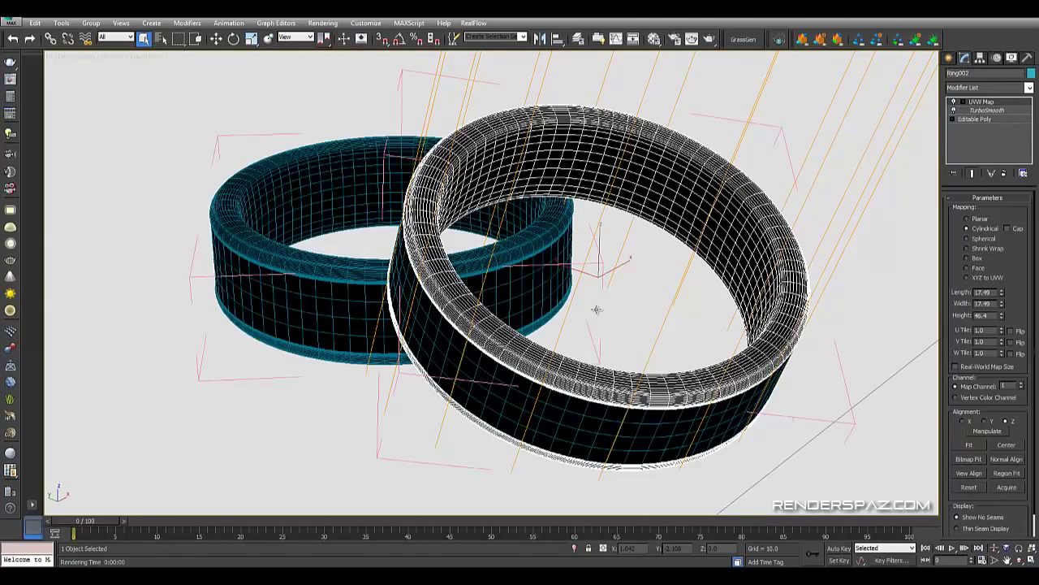
Select the flat ring's outer band, open the Material Editor to inspect the VRayBlendMtl material, and select the ring's body
click(339, 298)
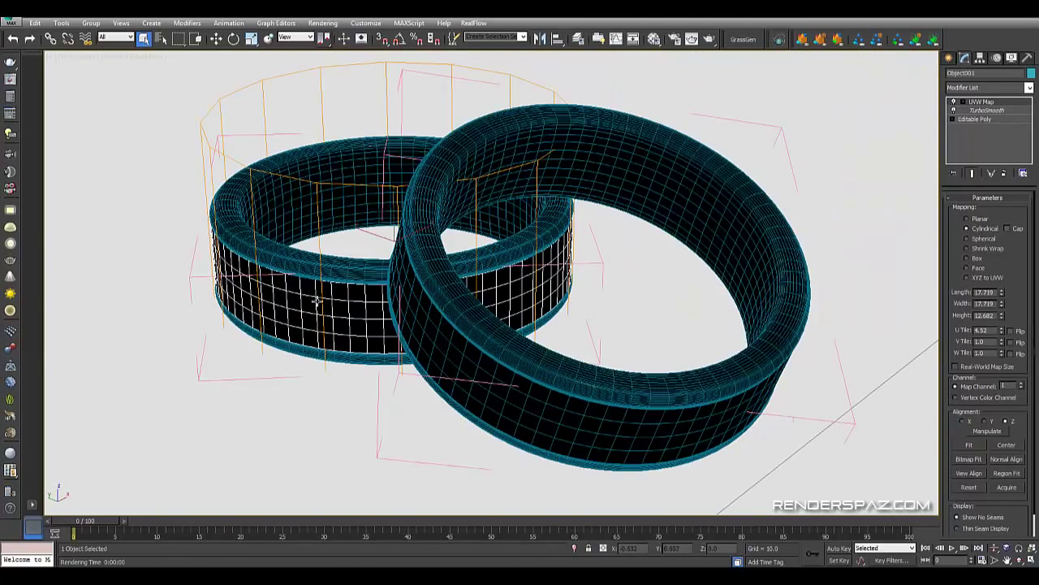
key(m)
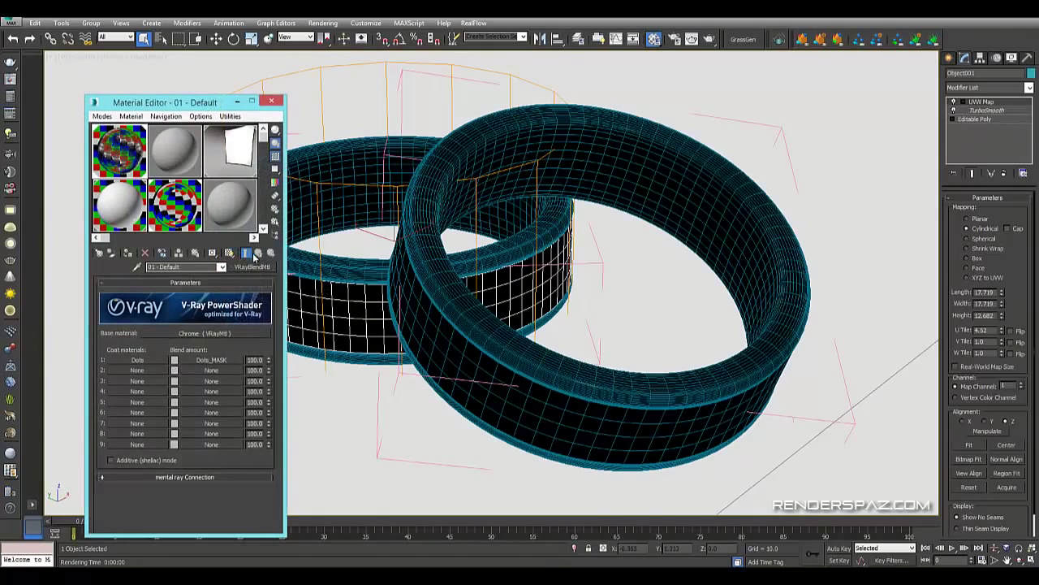
drag(195, 104, 163, 75)
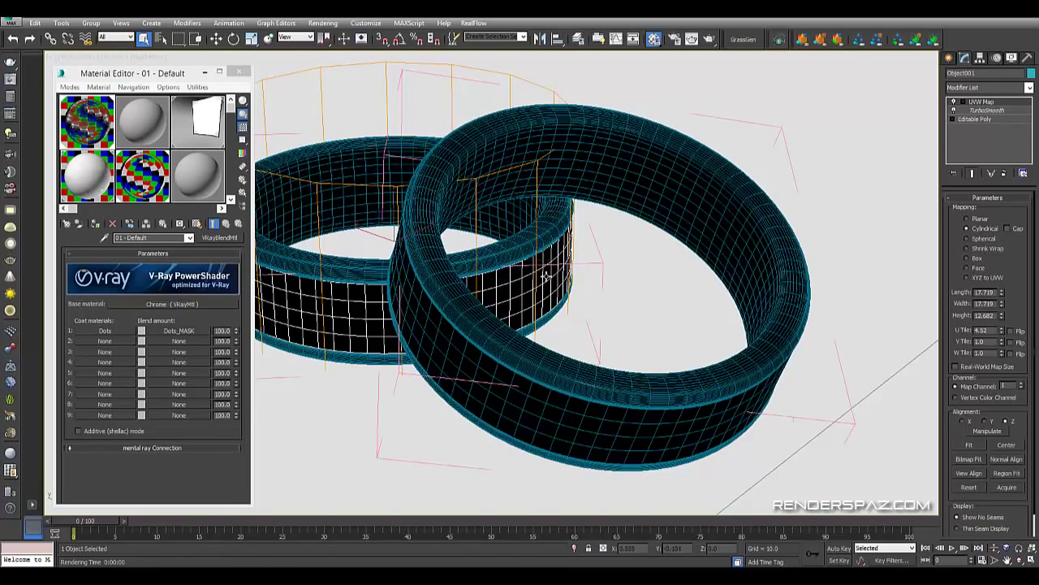
click(342, 272)
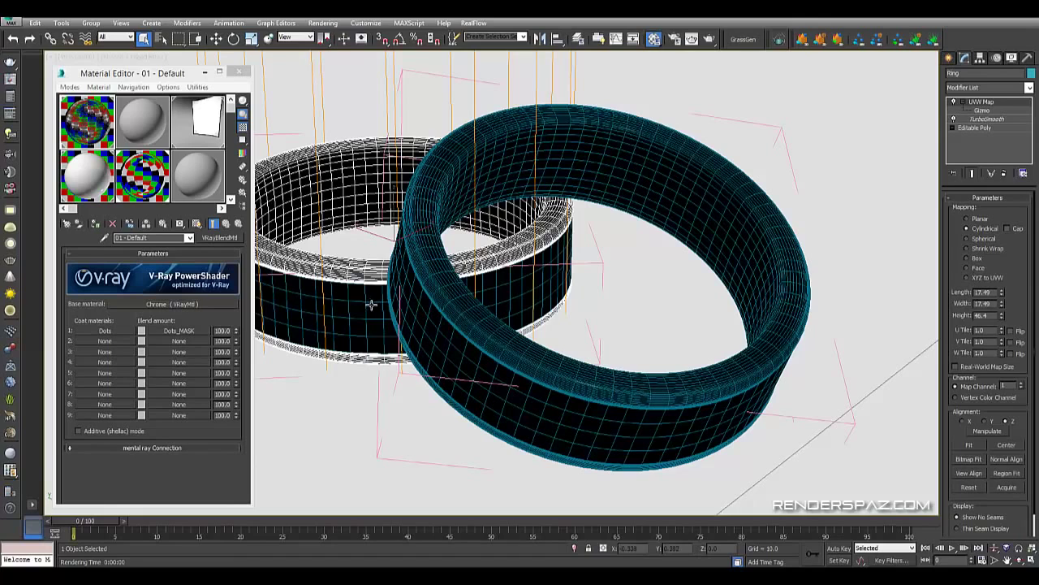
Compare the UVW Map settings of the flat ring's body with those of its outer band
click(370, 275)
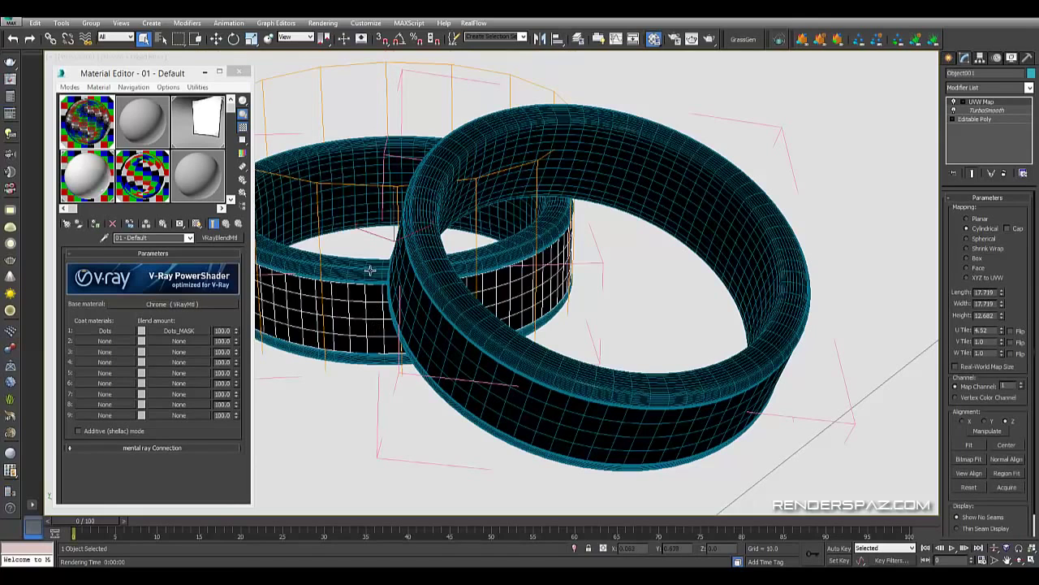
click(416, 214)
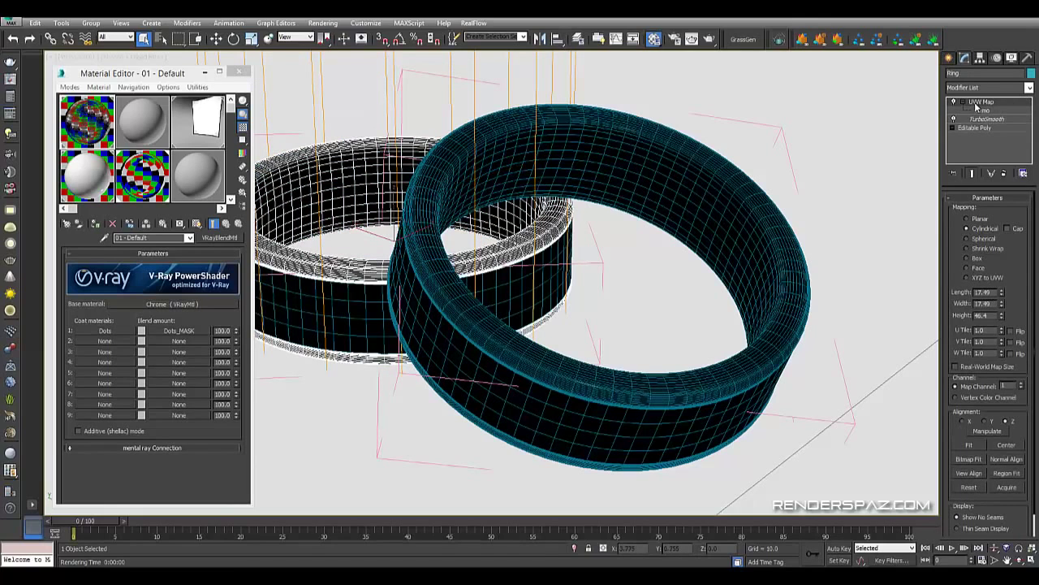
click(359, 309)
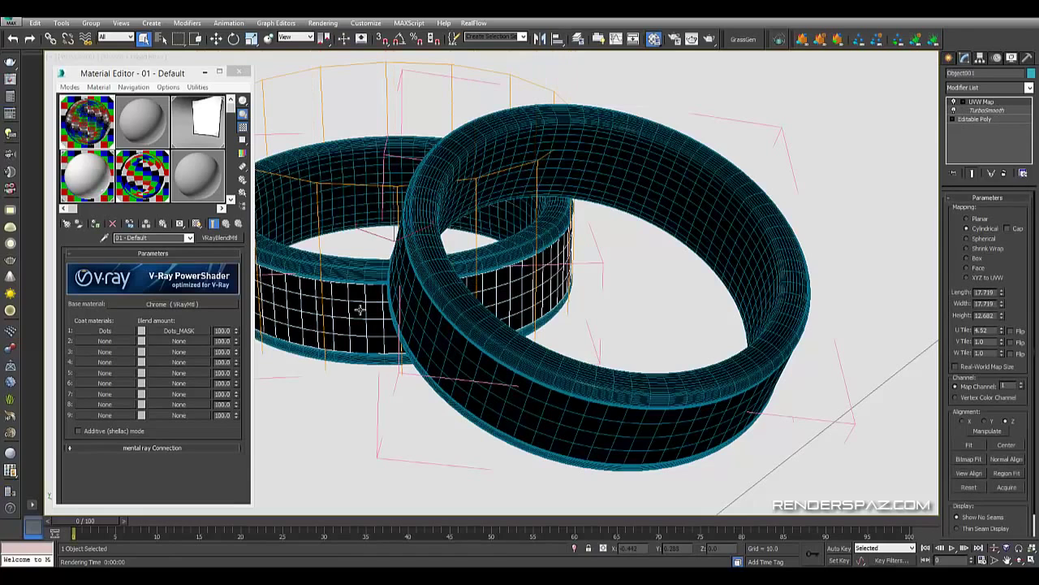
Open the Dots_MASK blend map of the band's V-Ray blend material and show it shaded in the viewport
click(86, 140)
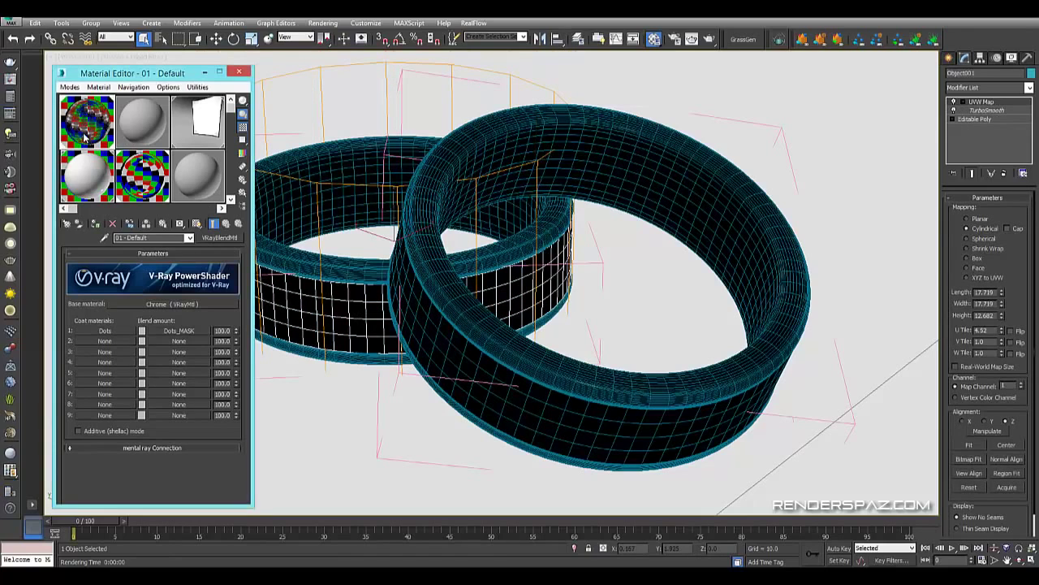
click(193, 331)
click(196, 225)
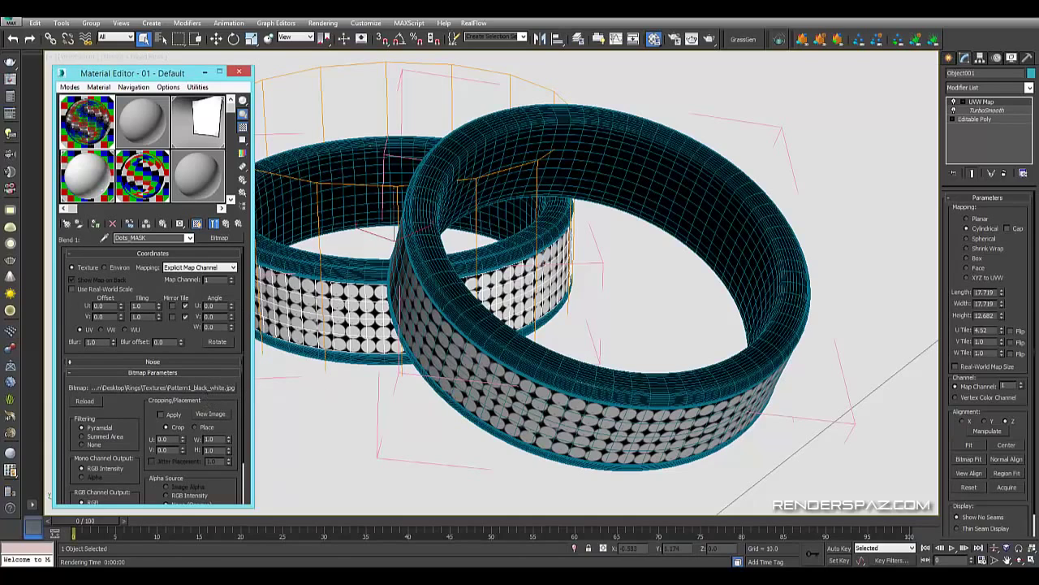
View the mask's Pattern1_black_white image in Windows Photo Viewer, then return to the blend material's parameters
right_click(207, 391)
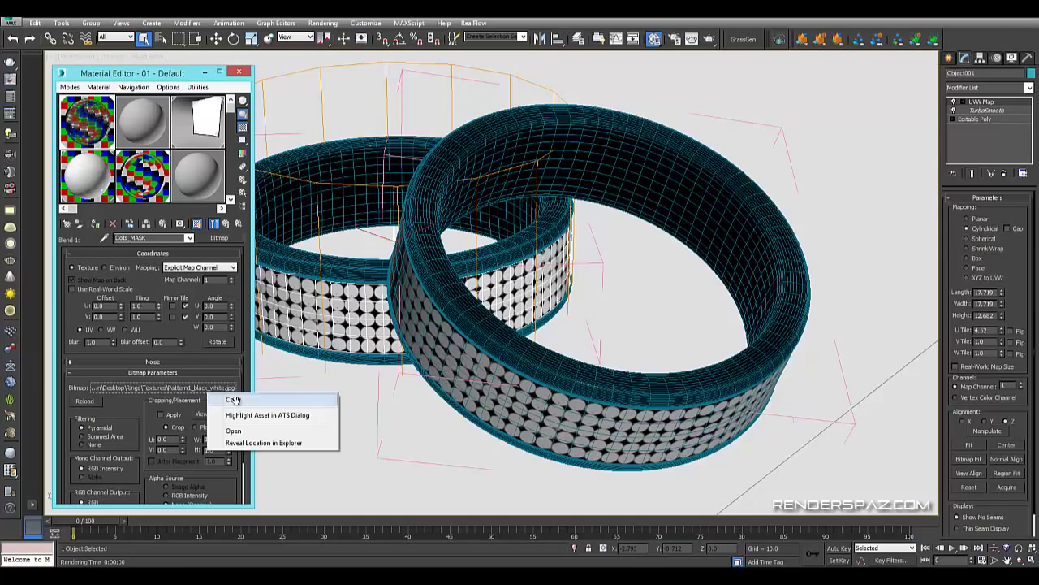
click(233, 401)
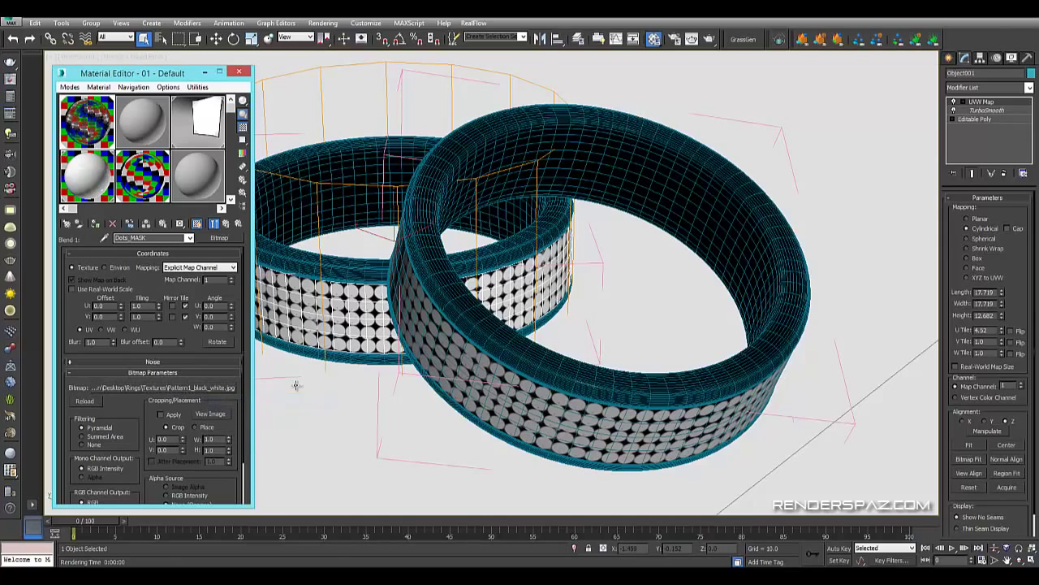
right_click(208, 391)
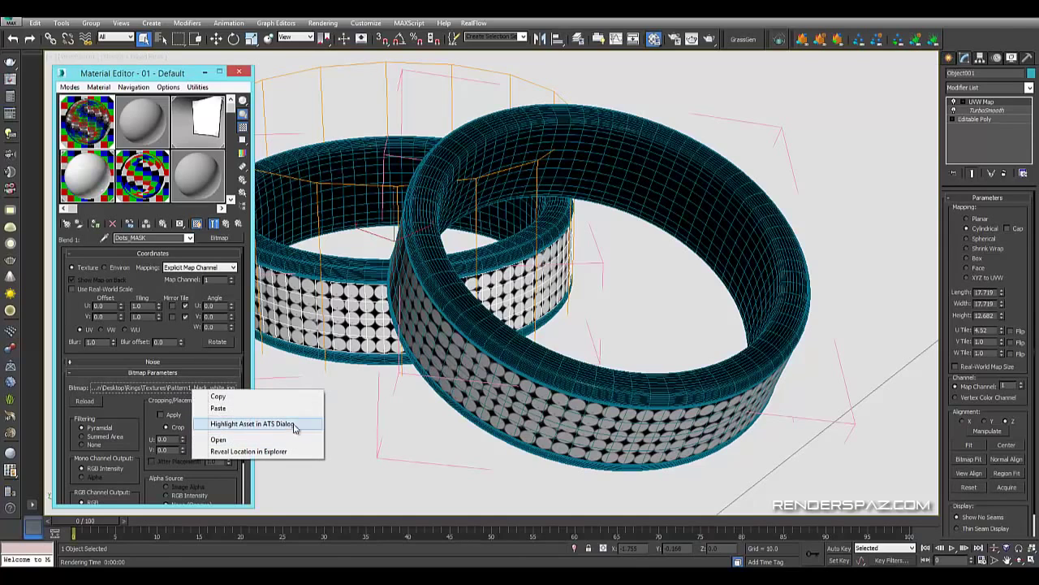
click(273, 442)
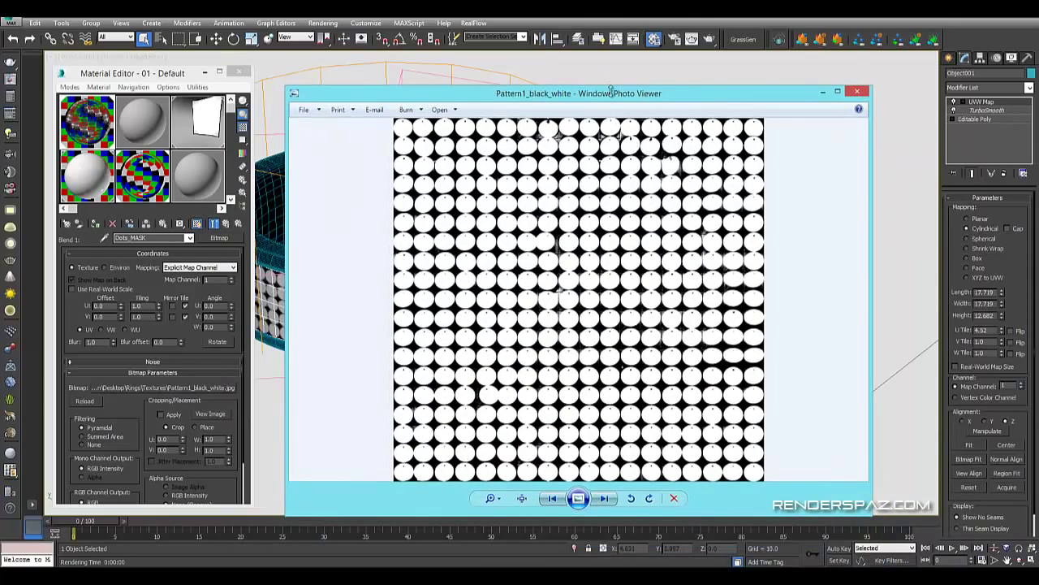
drag(638, 88, 700, 67)
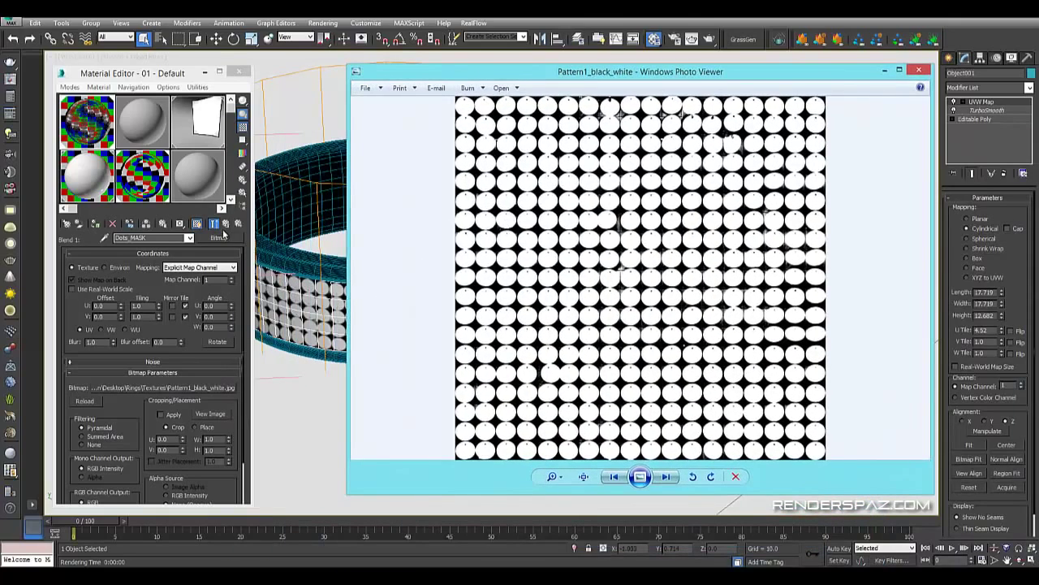
click(227, 224)
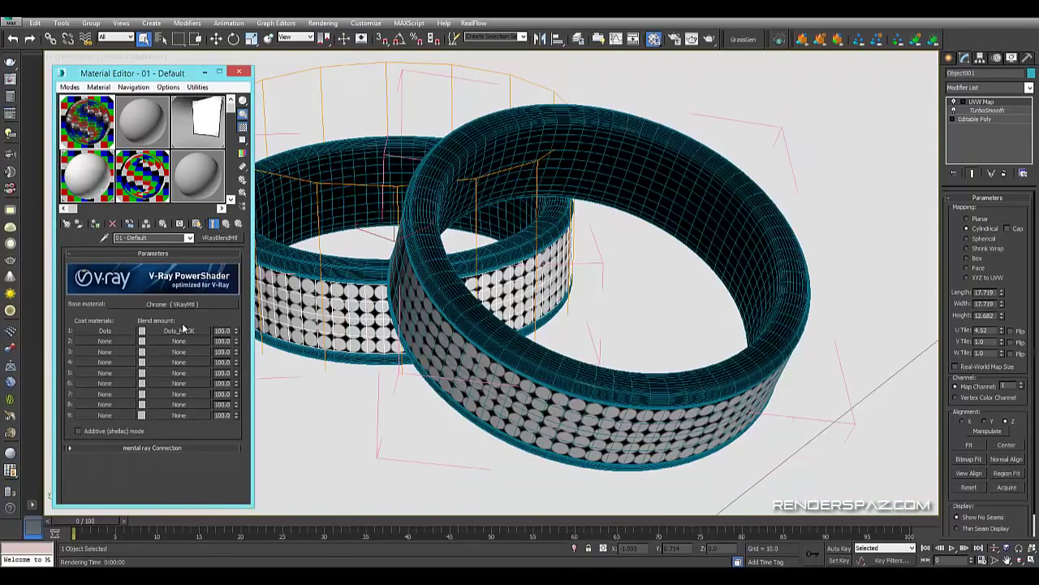
Inspect the Dots coat material's reflection settings with an enlarged sample preview, and return to the blend material
click(114, 333)
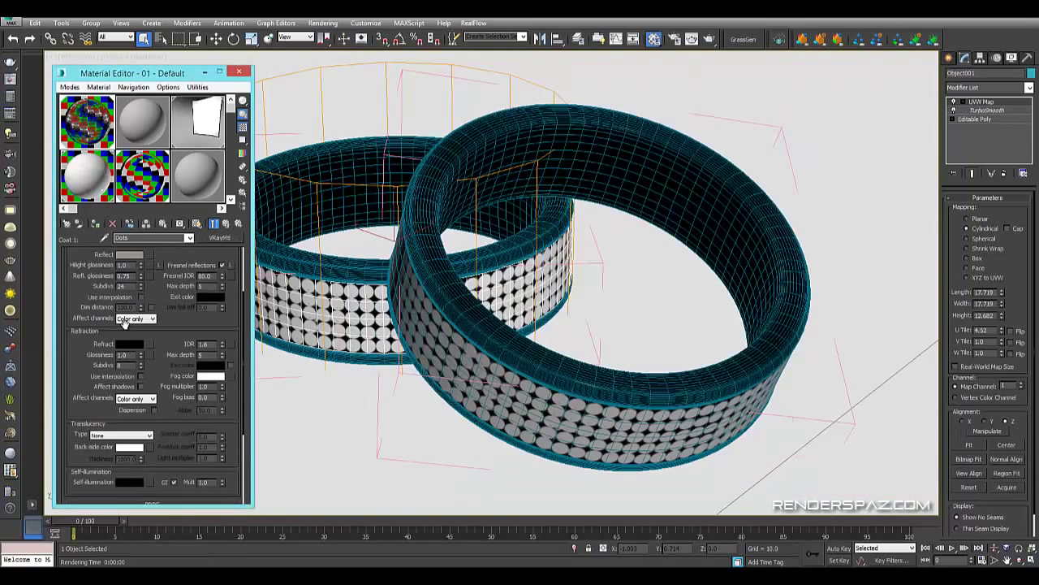
double_click(86, 114)
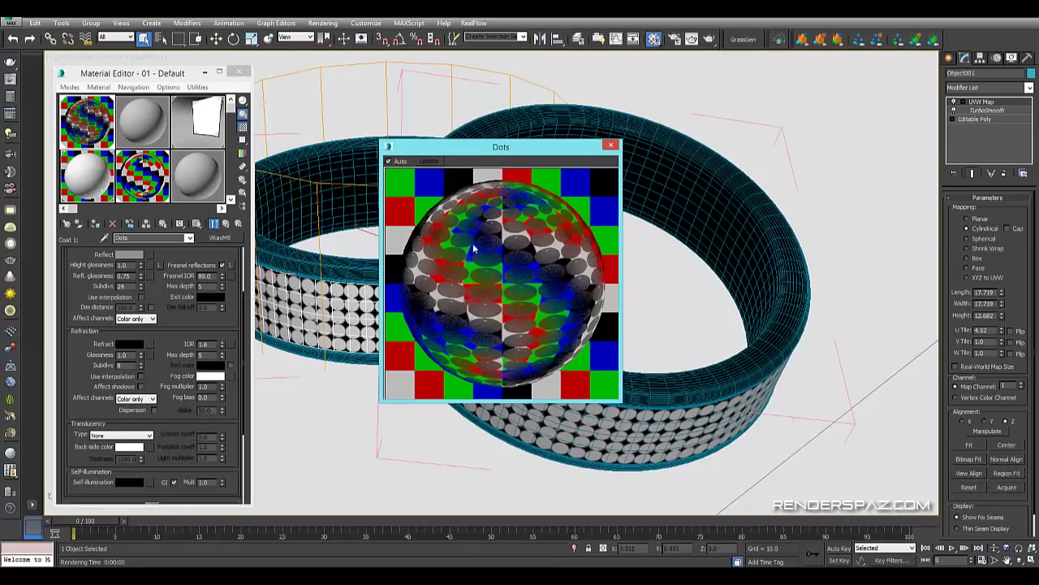
click(68, 369)
scroll(73, 372, up, 3)
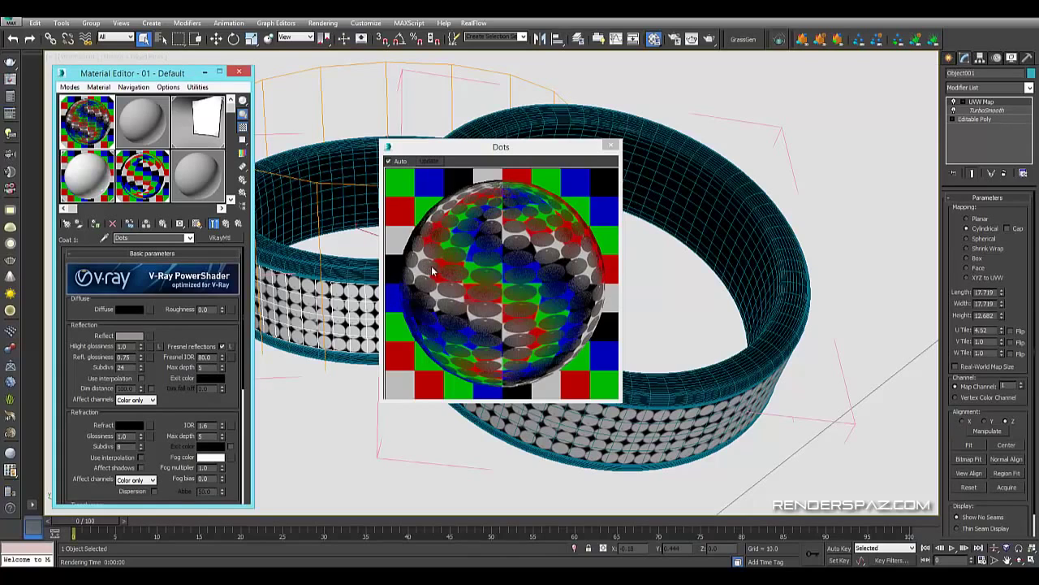
click(217, 226)
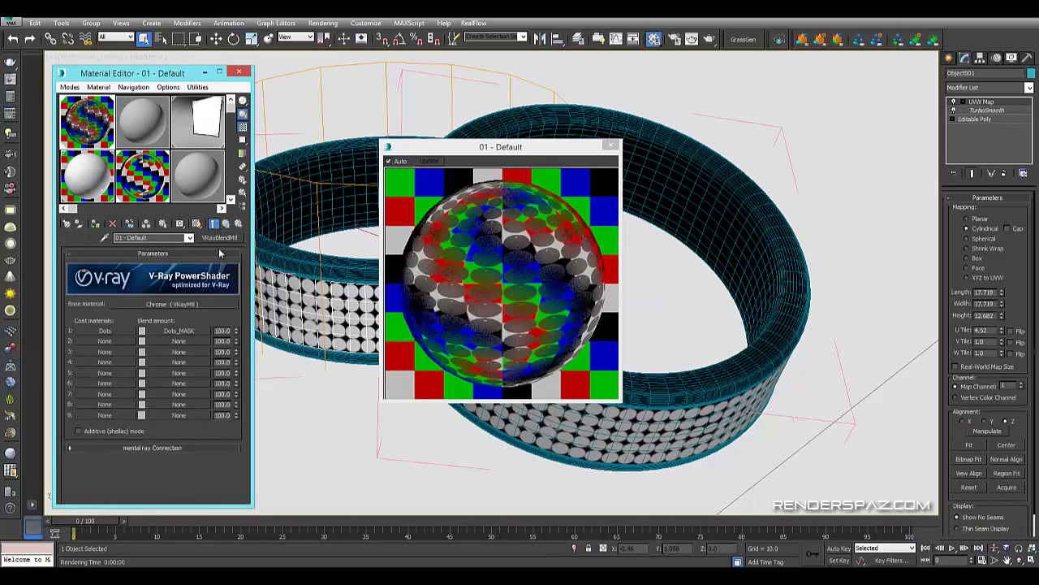
Try a reflection glossiness of 1 on the Dots coat material and compare it in the enlarged preview
click(95, 332)
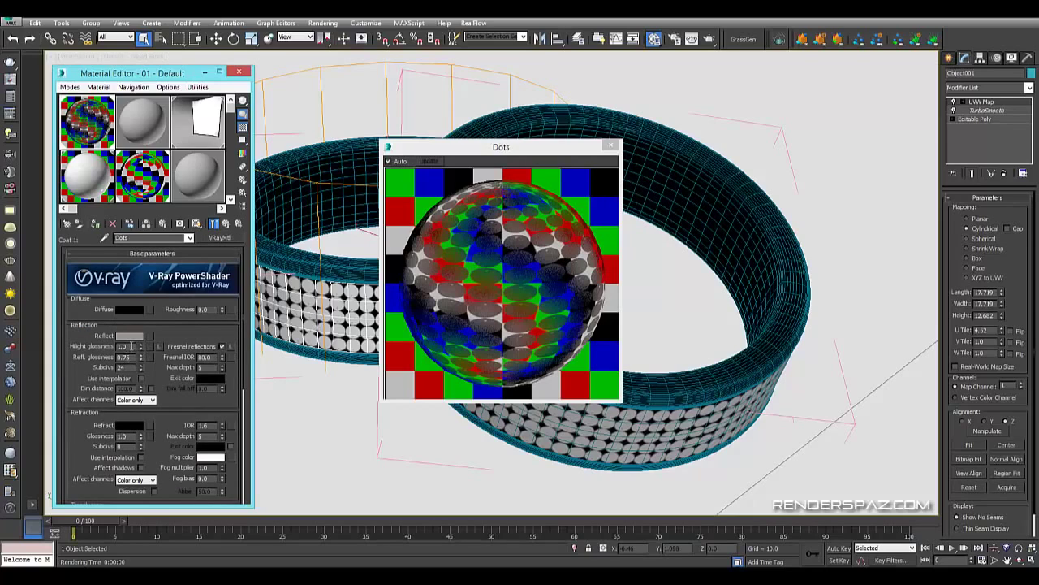
double_click(125, 358)
text(1)
key(Return)
click(474, 268)
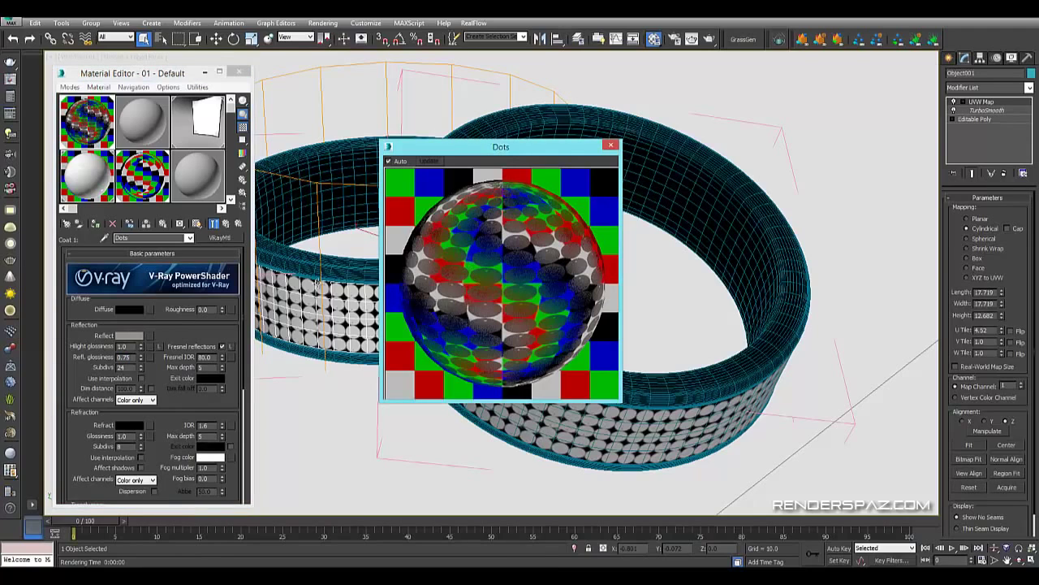
Check the Dots_MASK bitmap, then try the first coat's blend amount at 0 and restore it to 100
click(228, 226)
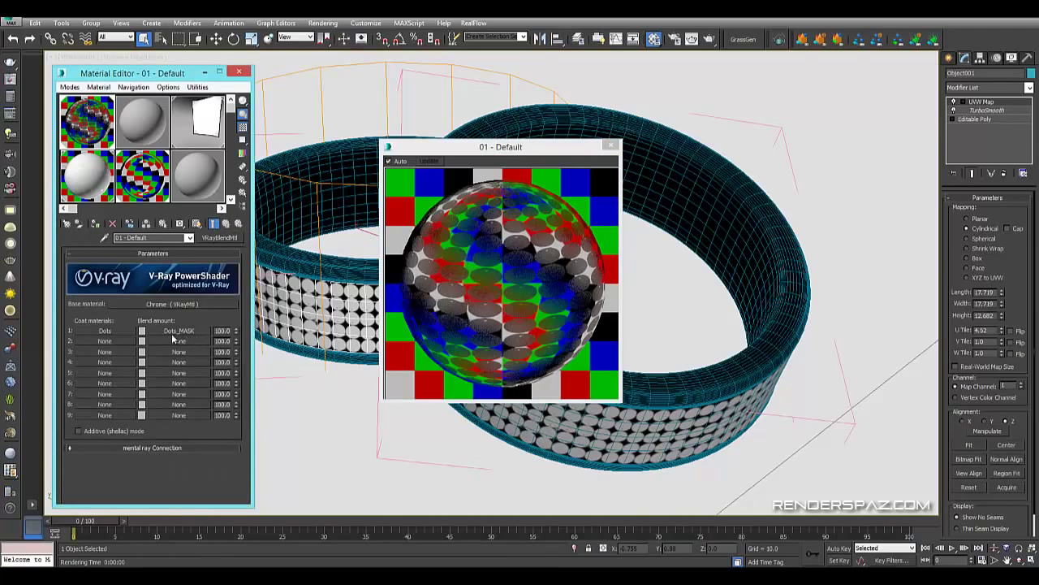
click(171, 333)
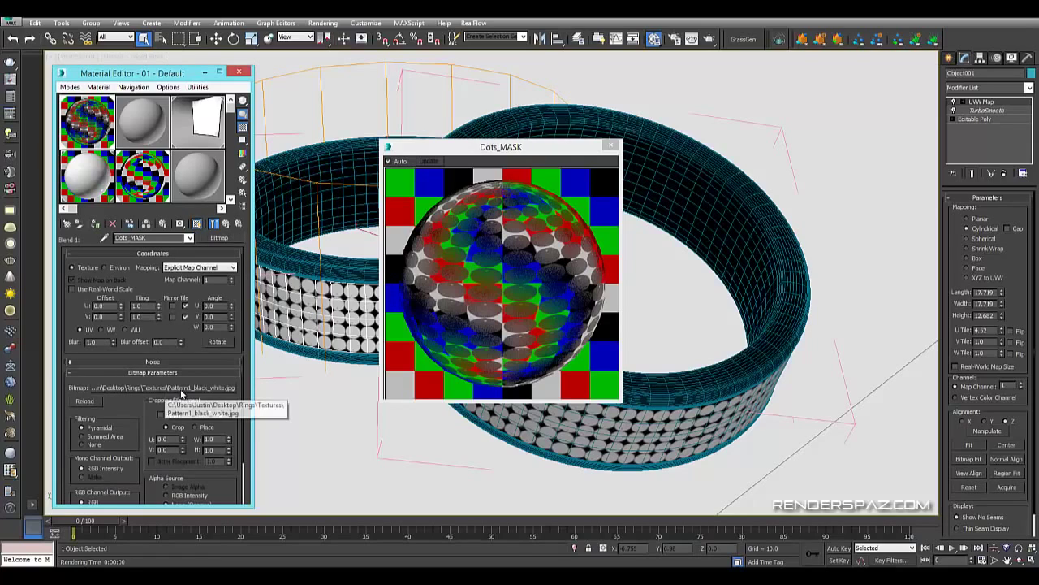
click(228, 224)
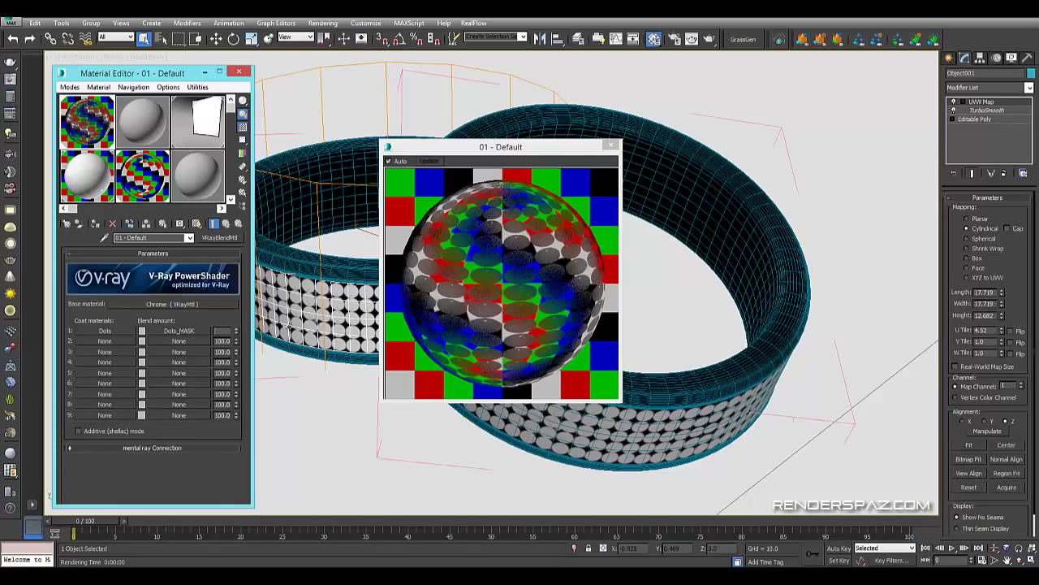
key(Return)
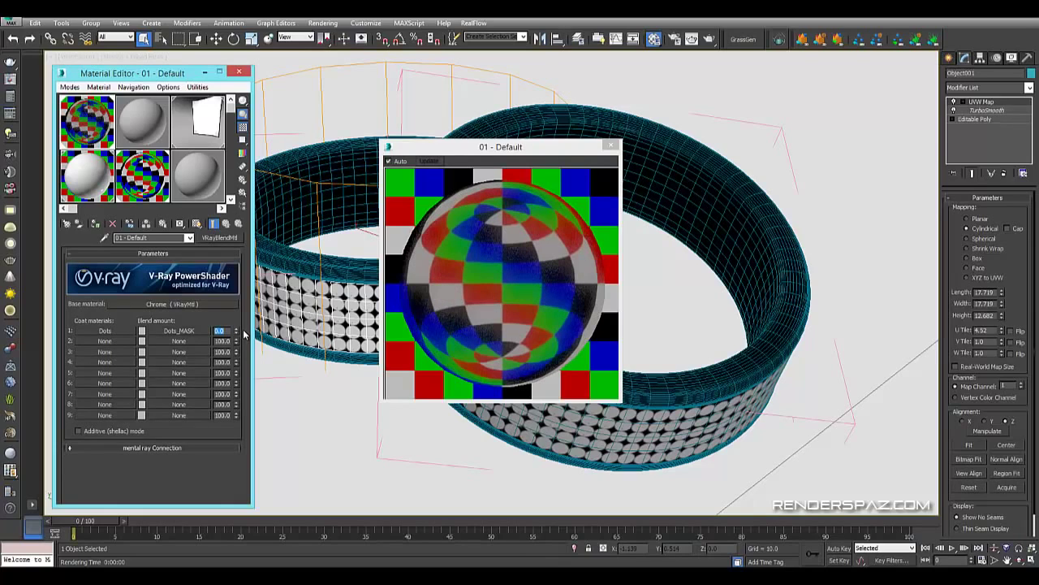
key(Return)
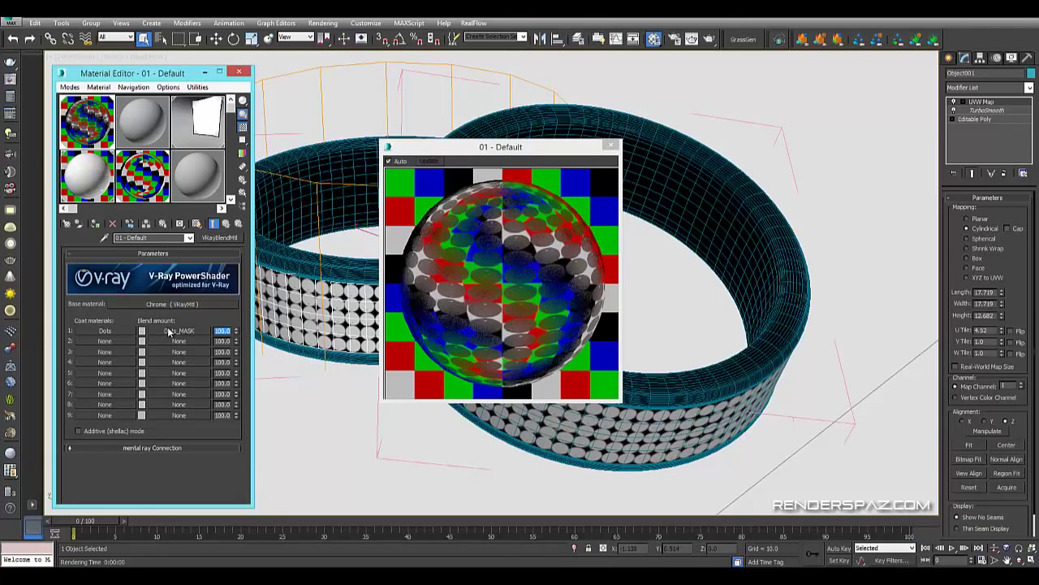
click(178, 342)
scroll(500, 241, up, 5)
click(463, 216)
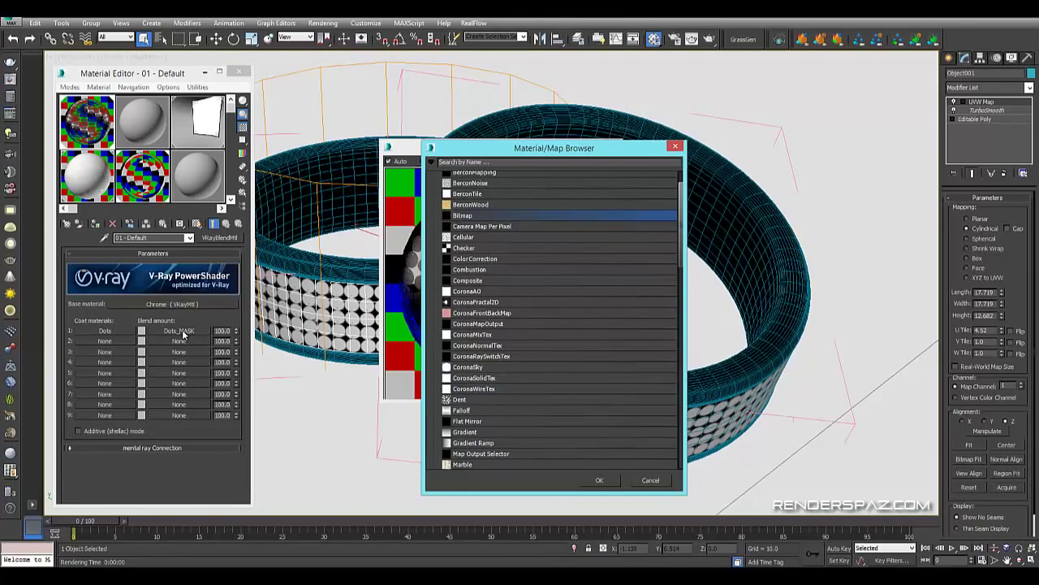
click(651, 479)
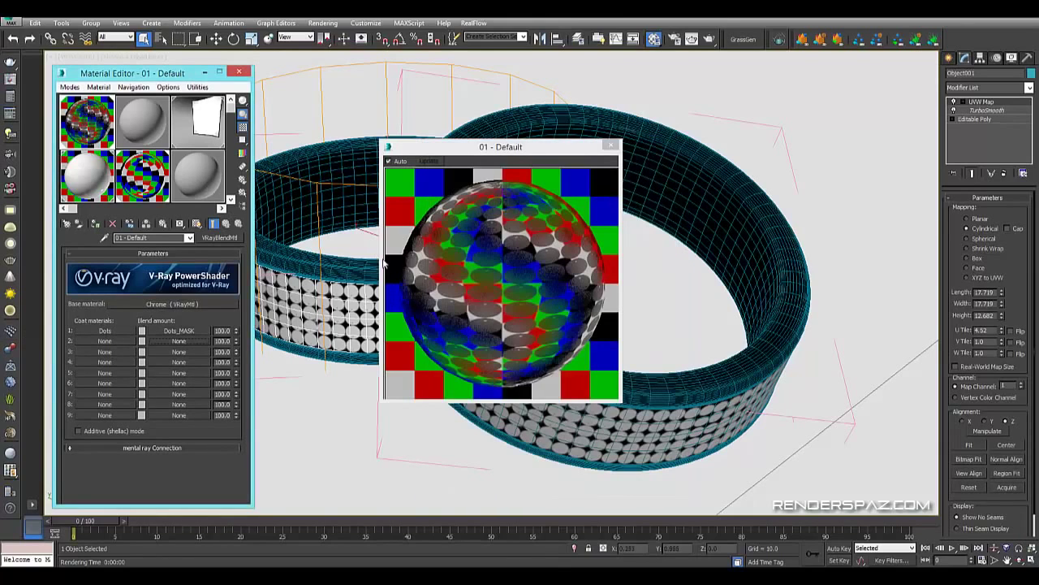
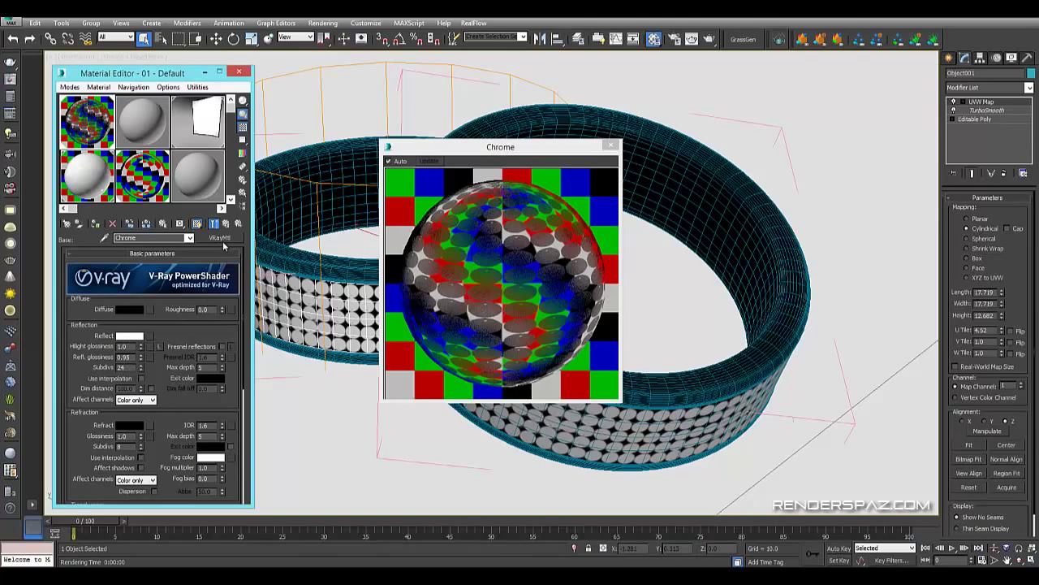
Leave the Chrome base material, reopen the Dots_MASK map settings, and reselect the flat ring's outer band
click(227, 228)
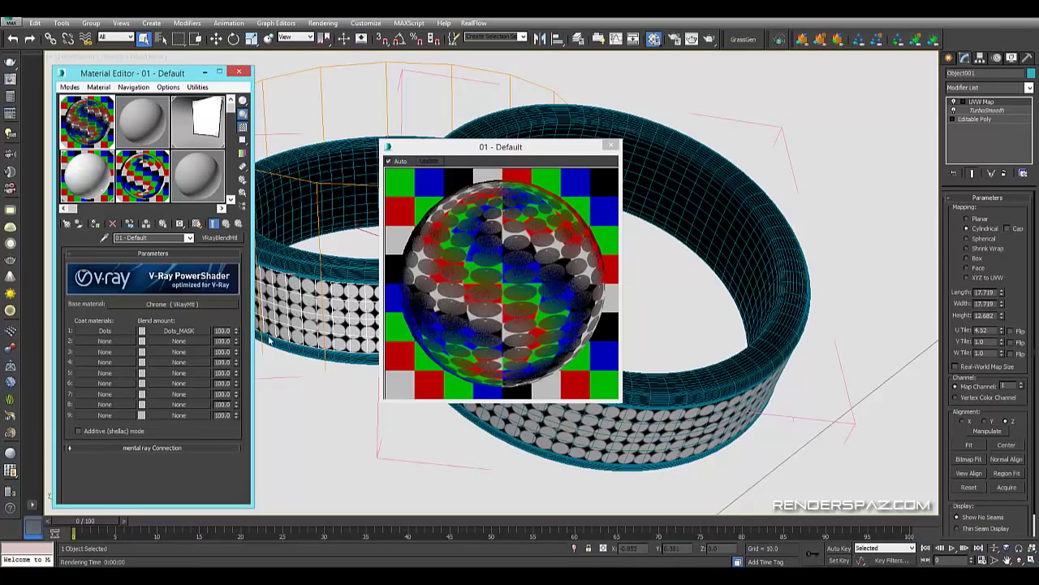
click(182, 331)
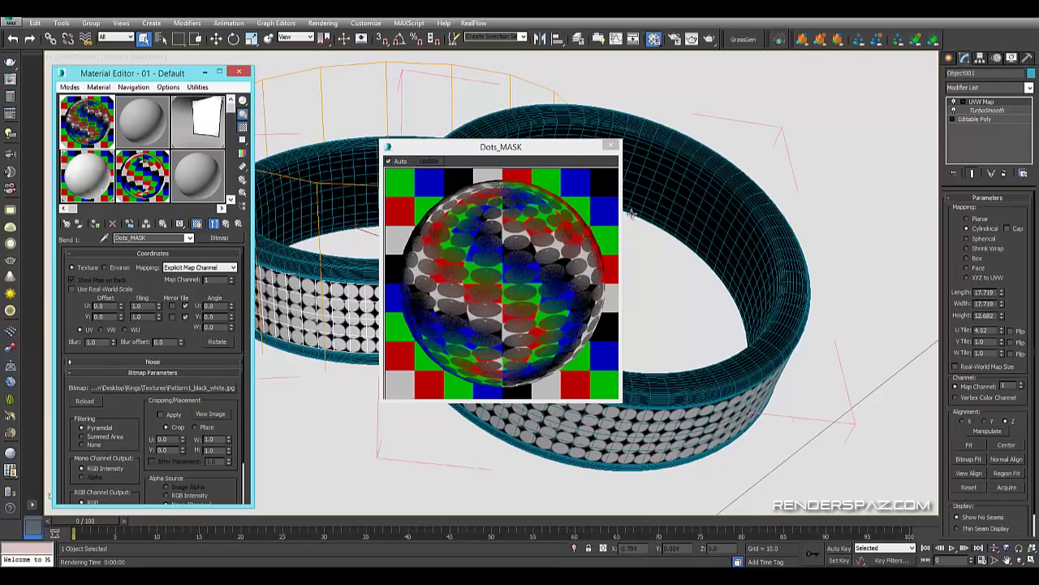
click(306, 316)
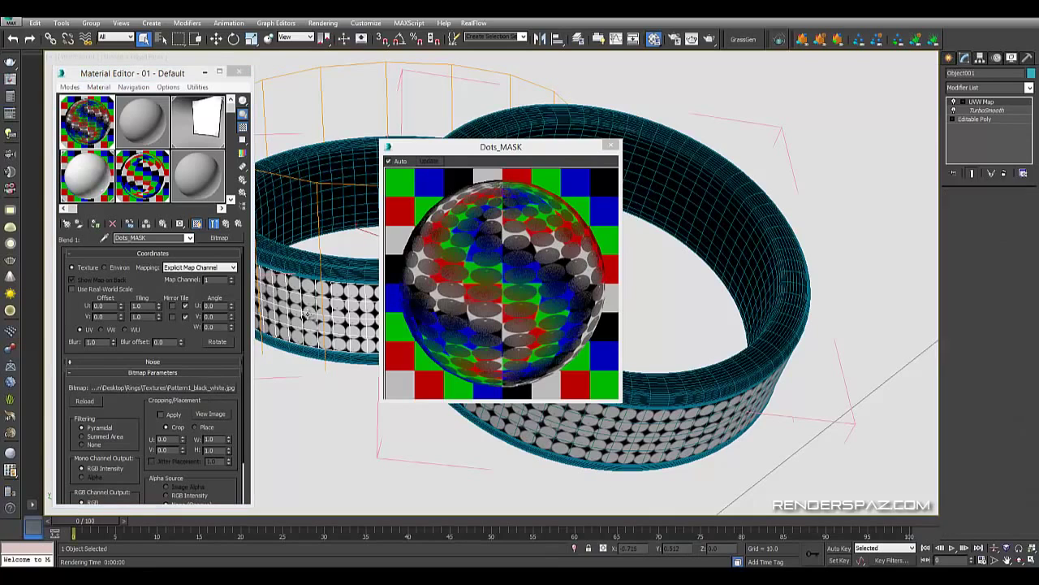
click(304, 292)
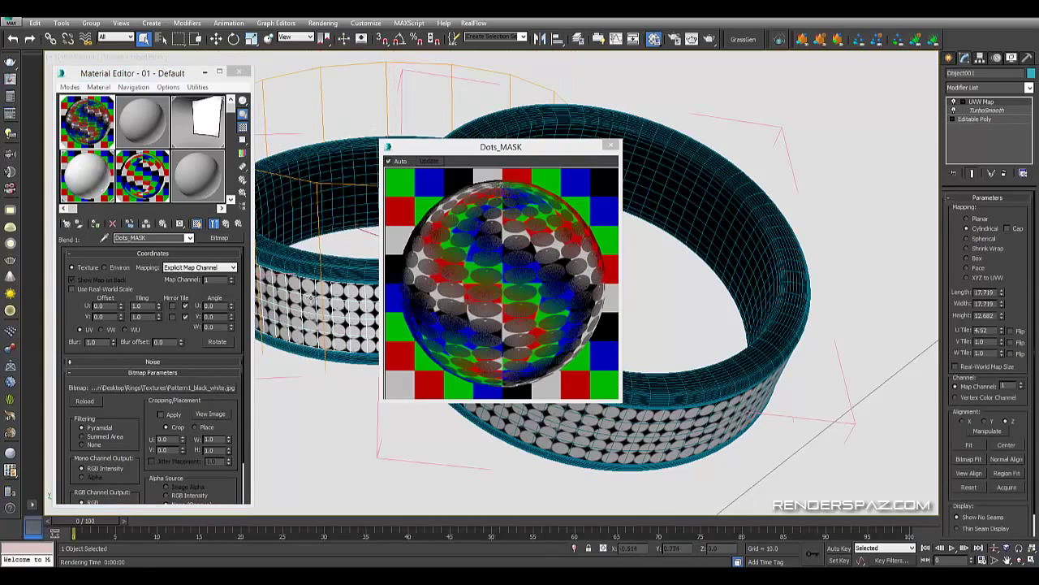
Activate the band's UVW Map gizmo and set U Tile to 5.17 and the mapping height to 3.259
click(956, 102)
click(982, 110)
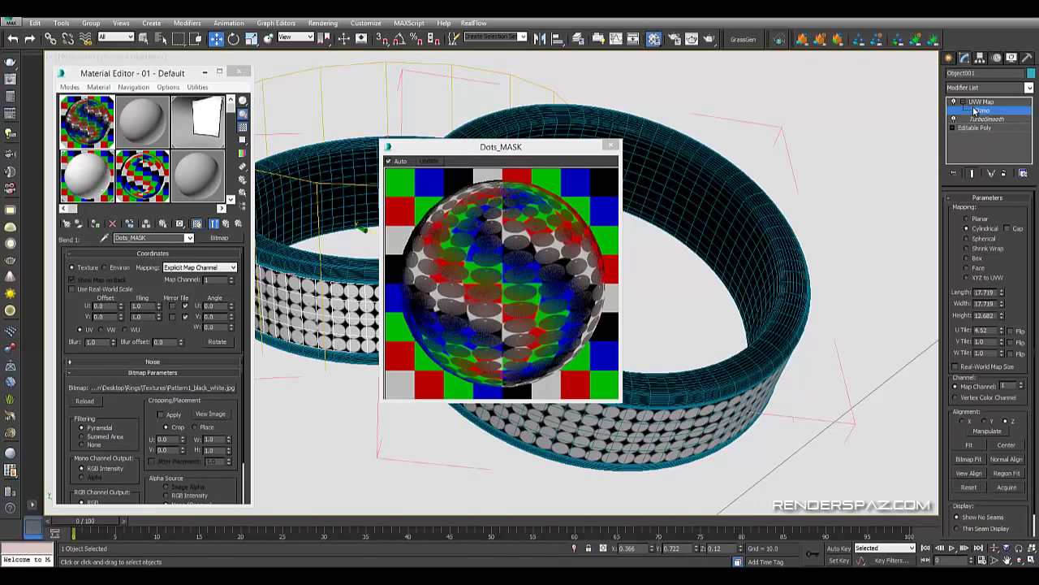
mouse_move(1004, 331)
mouse_down()
mouse_move(985, 464)
mouse_move(979, 388)
mouse_move(995, 282)
mouse_move(985, 307)
mouse_move(1005, 322)
mouse_move(1007, 352)
mouse_move(1005, 343)
mouse_up()
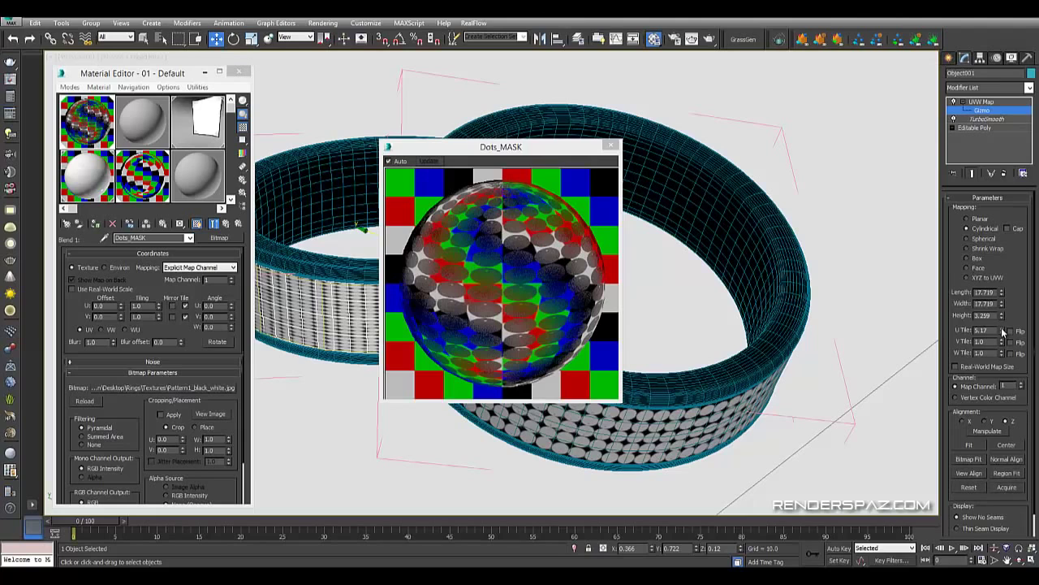
Try a U Tile of 9.95, undo the recent tiling and height changes, and close the enlarged material preview
drag(1003, 332, 974, 67)
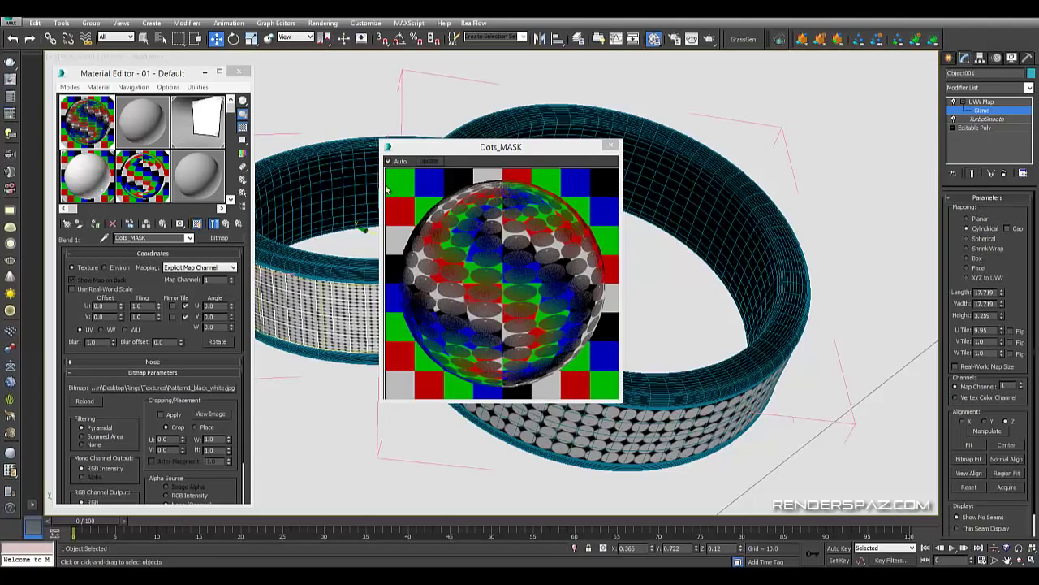
key(ctrl+z)
key(ctrl+z)
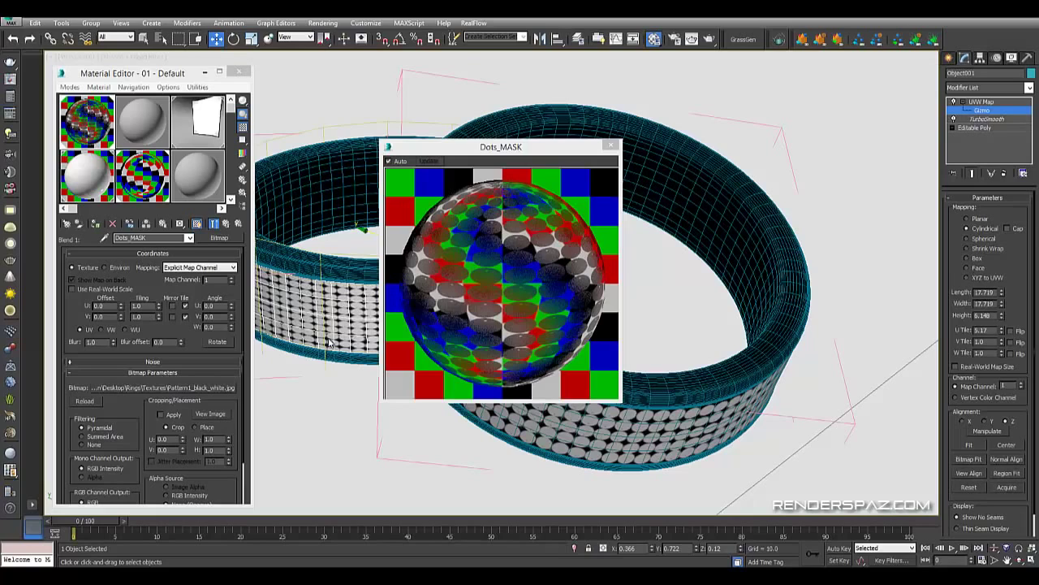
key(ctrl+z)
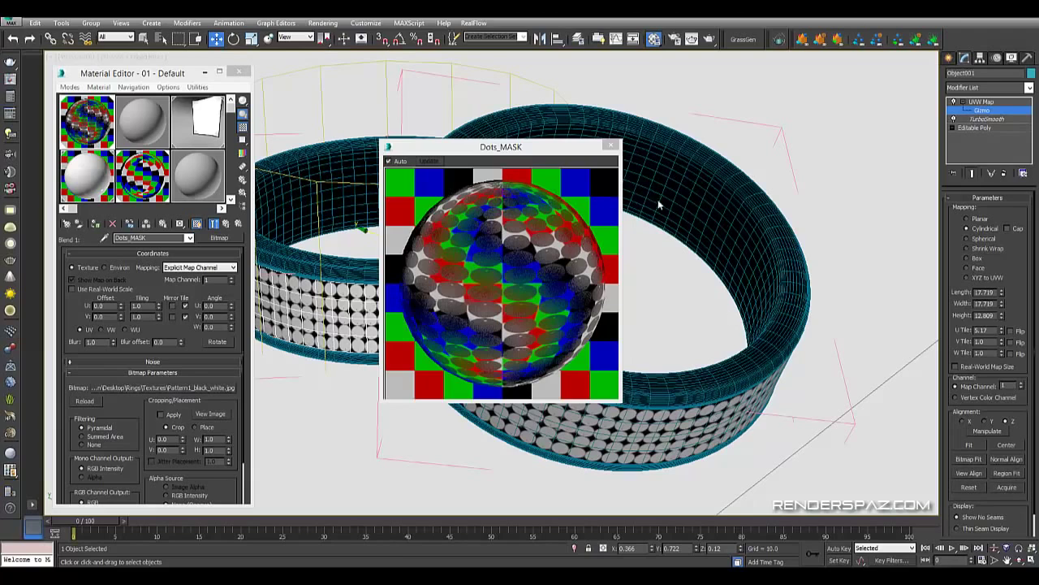
click(614, 145)
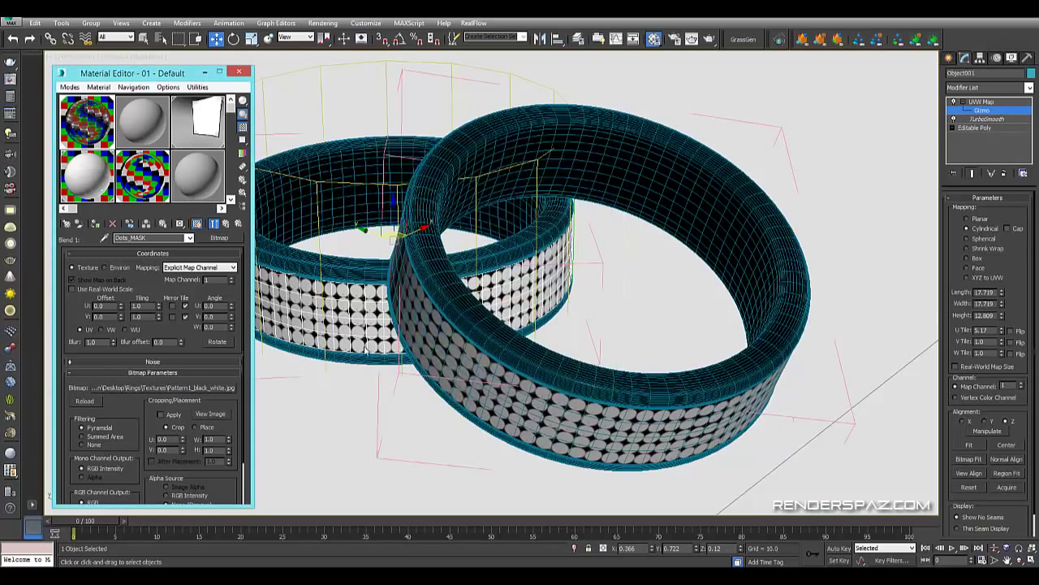
Leave the flat band's UVW Map gizmo level and select the flat ring's main body
click(342, 334)
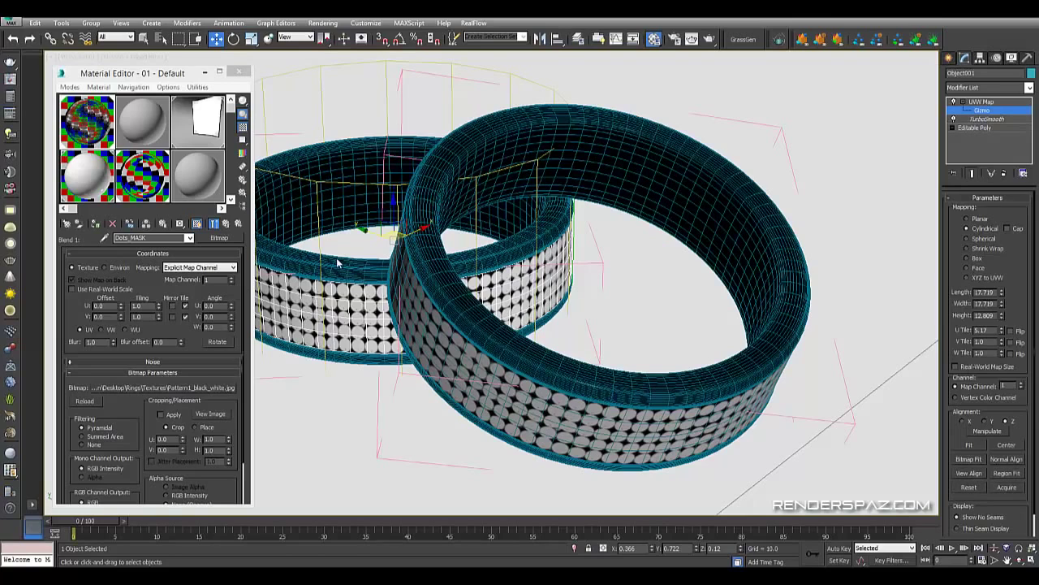
click(977, 110)
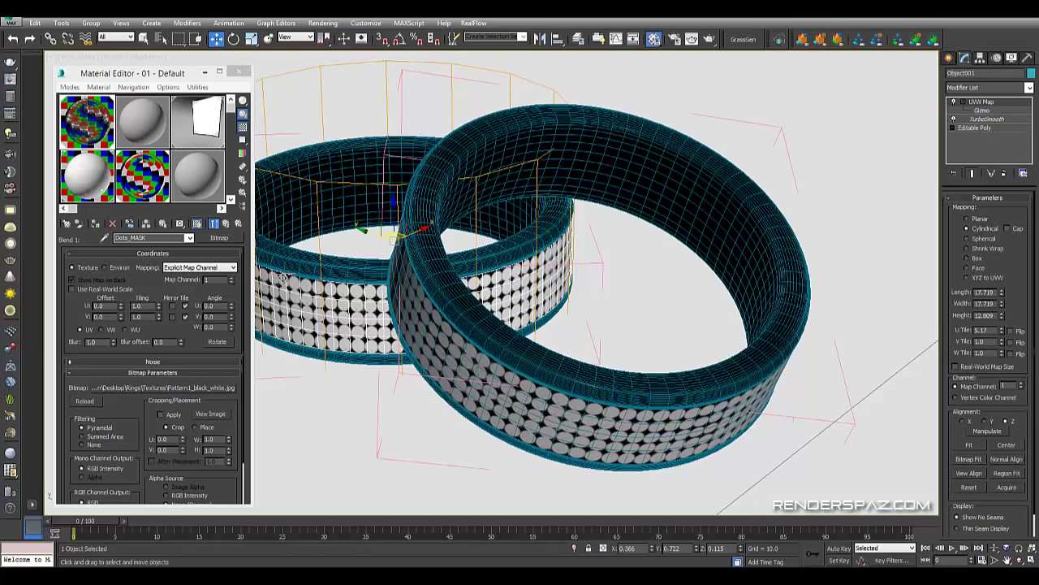
click(325, 265)
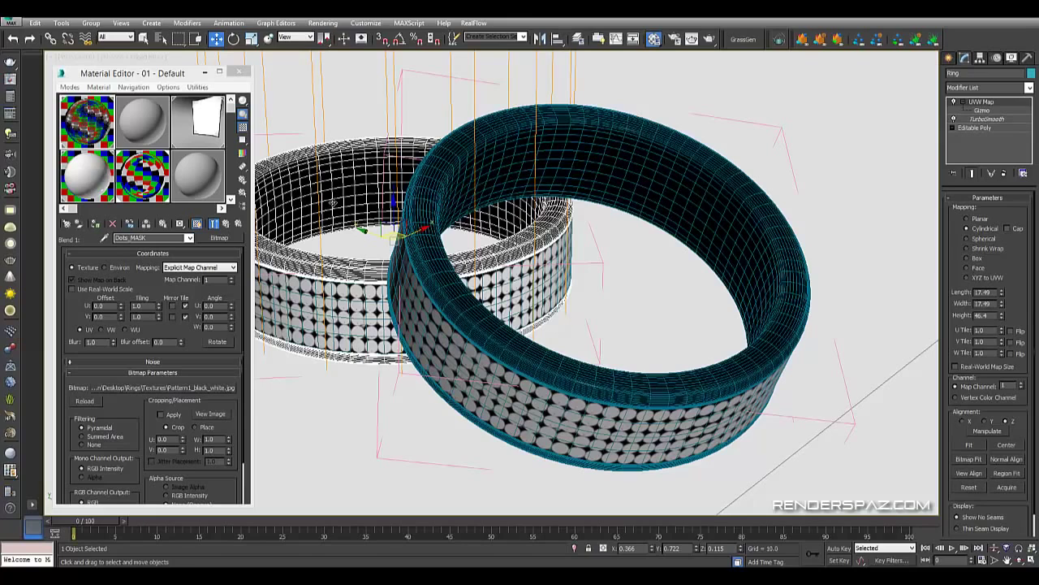
Open the first coat's blend map in the inner_ring material, and view and close its logo1 image
click(131, 183)
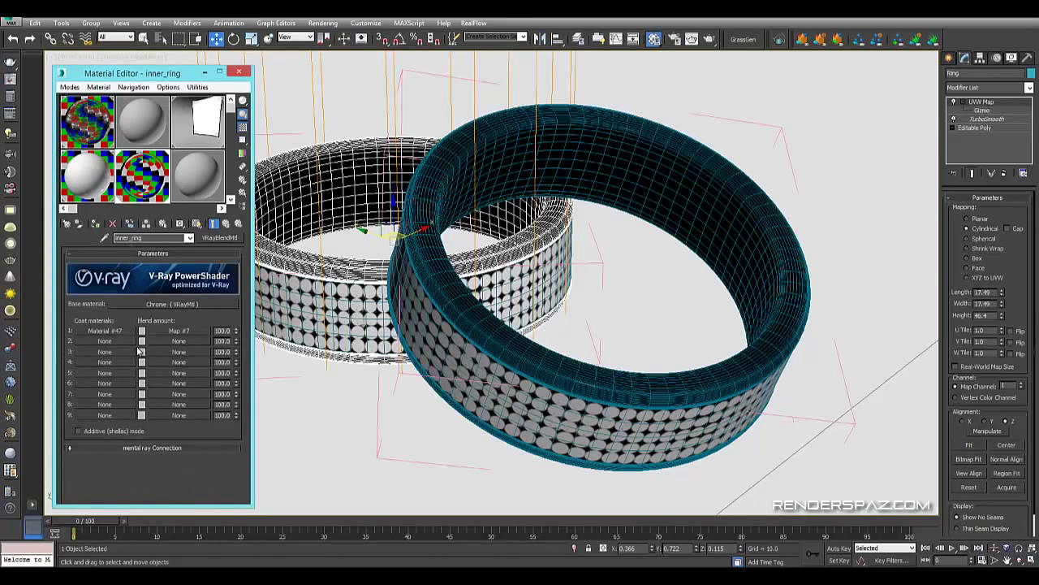
click(179, 332)
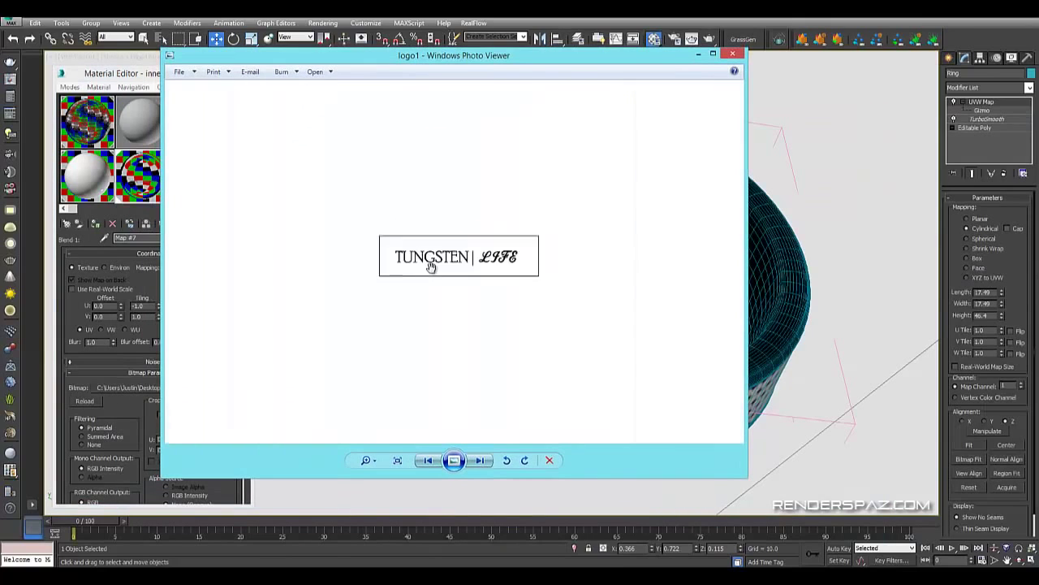
scroll(431, 267, up, 2)
scroll(506, 274, down, 1)
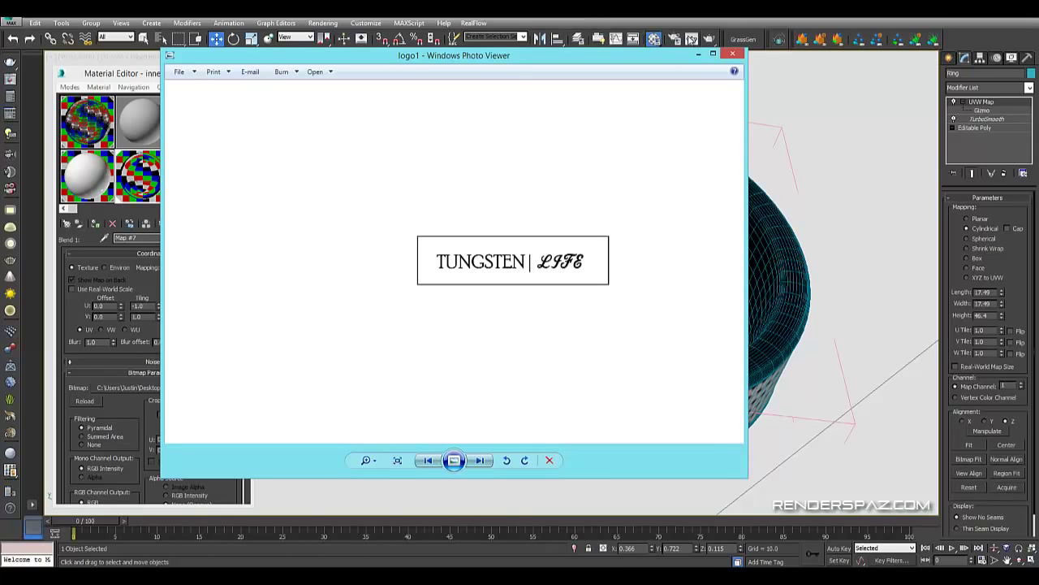
click(733, 53)
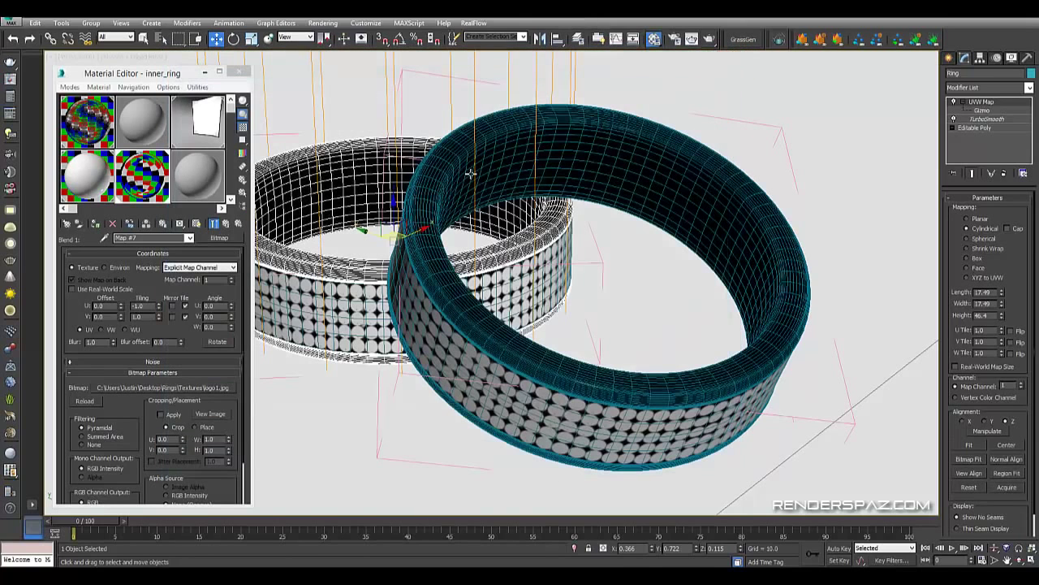
Show the logo map shaded in the viewport and activate the UVW Map gizmo of the leaning ring's body
click(195, 224)
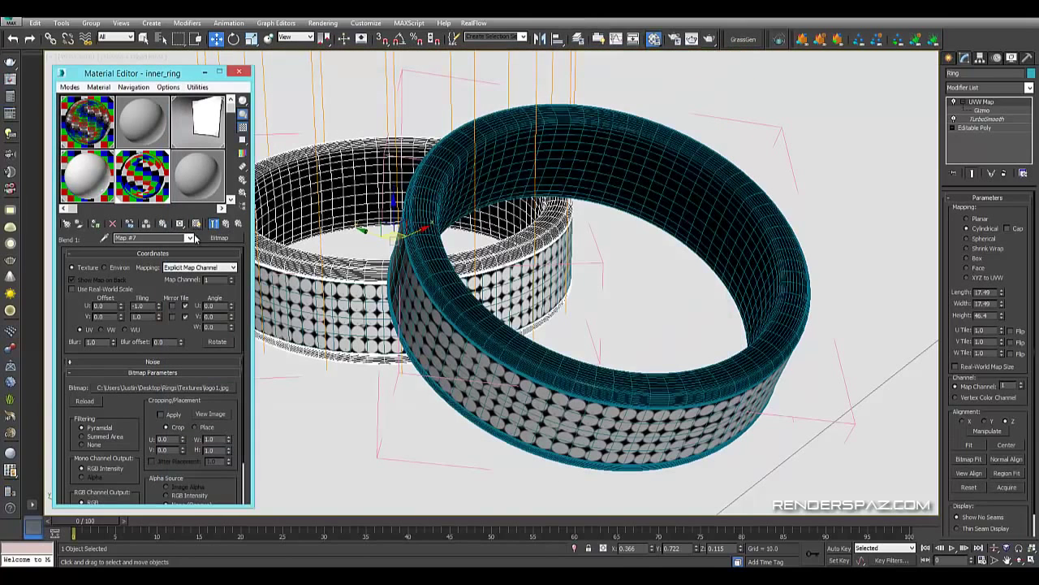
click(490, 166)
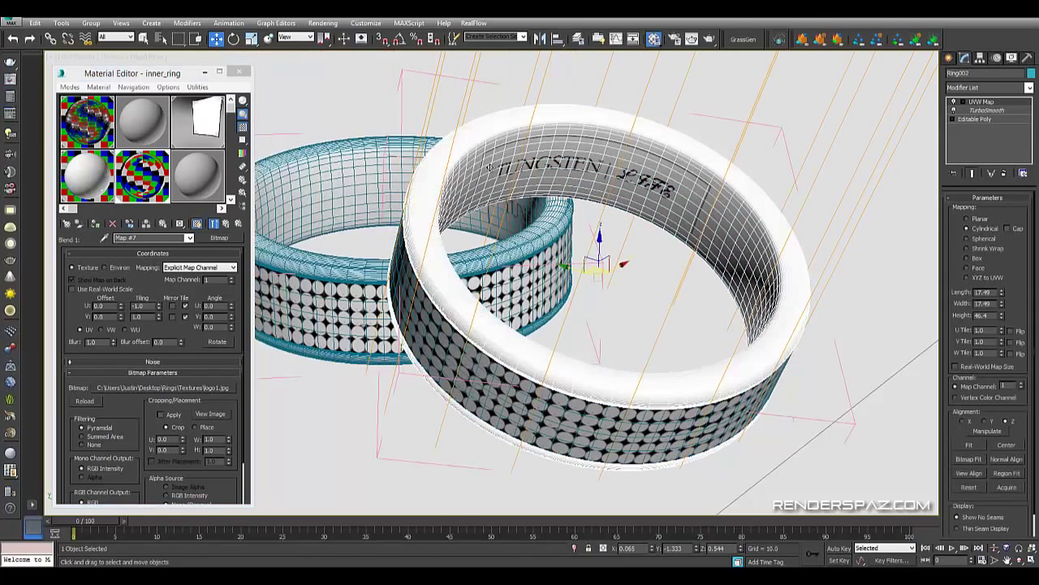
click(961, 101)
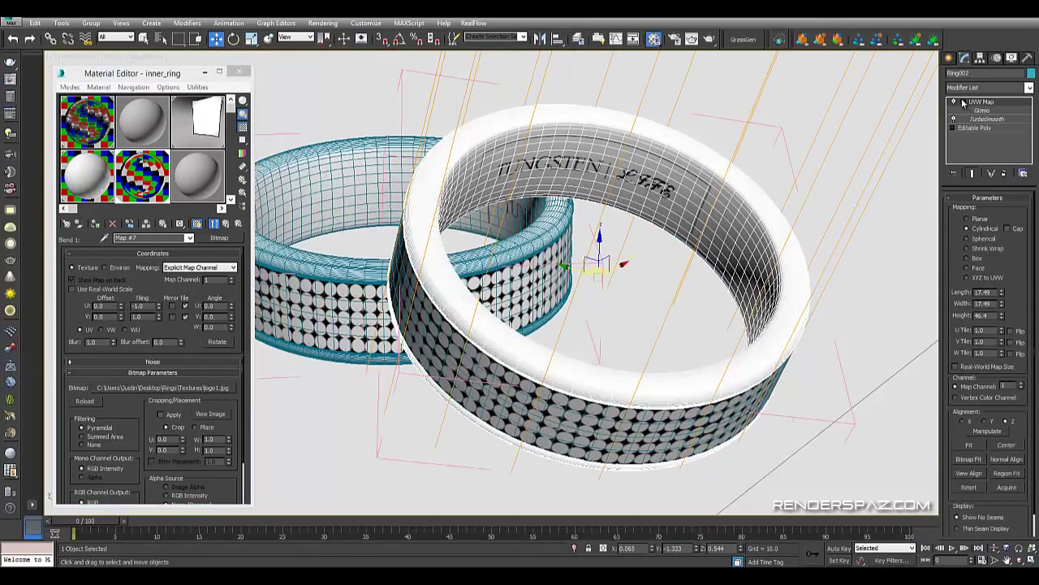
click(984, 112)
click(984, 111)
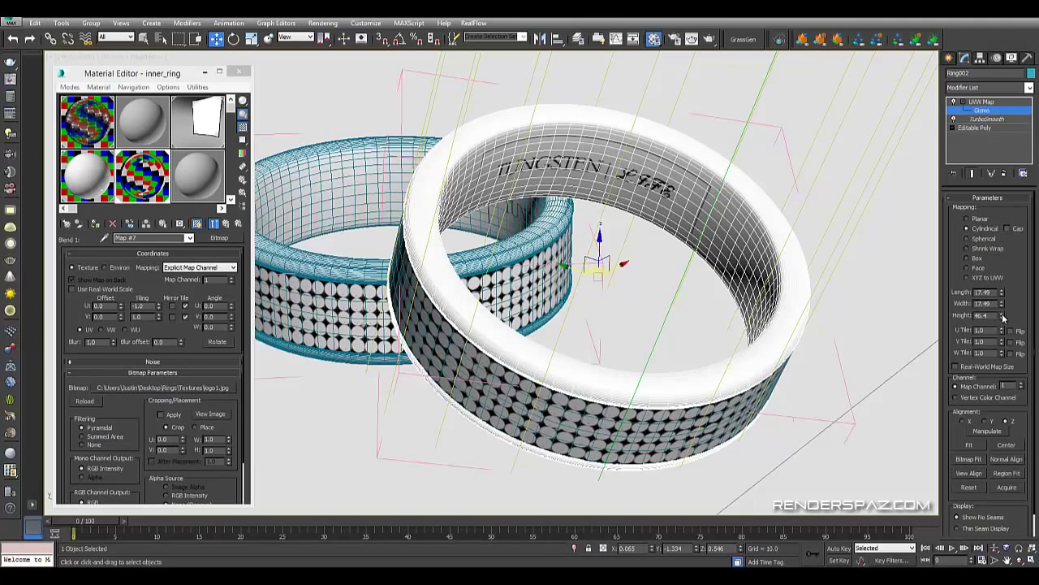
Try a different mapping height and a U Tile of 0.78 on the leaning ring, undoing each change
drag(1005, 316, 1004, 314)
key(ctrl+z)
drag(1003, 331, 1001, 337)
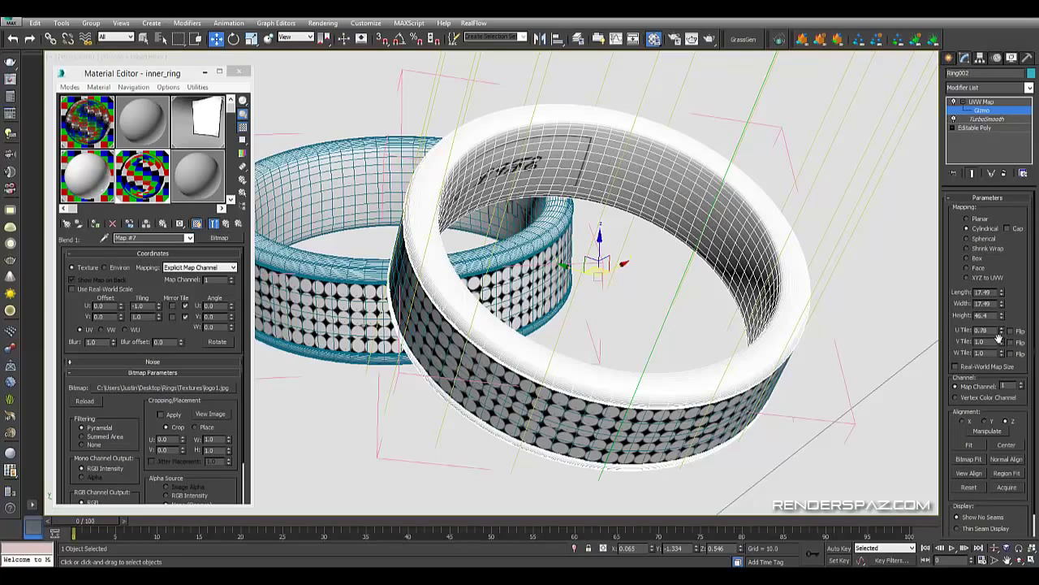
key(ctrl+z)
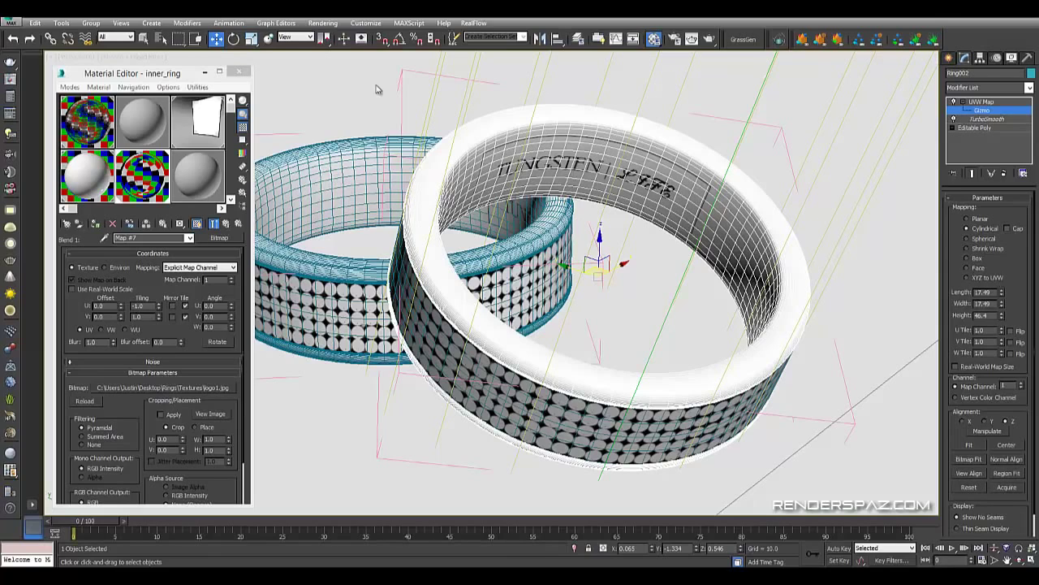
Rotate the leaning ring's mapping gizmo in Local coordinates to slide the engraved logo along the inner wall
click(295, 37)
click(286, 74)
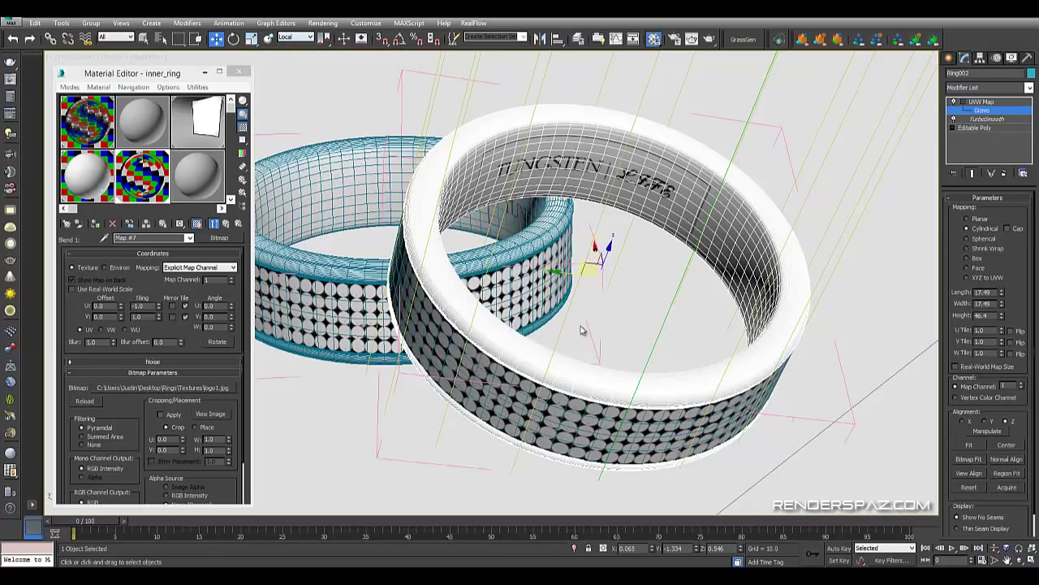
click(234, 38)
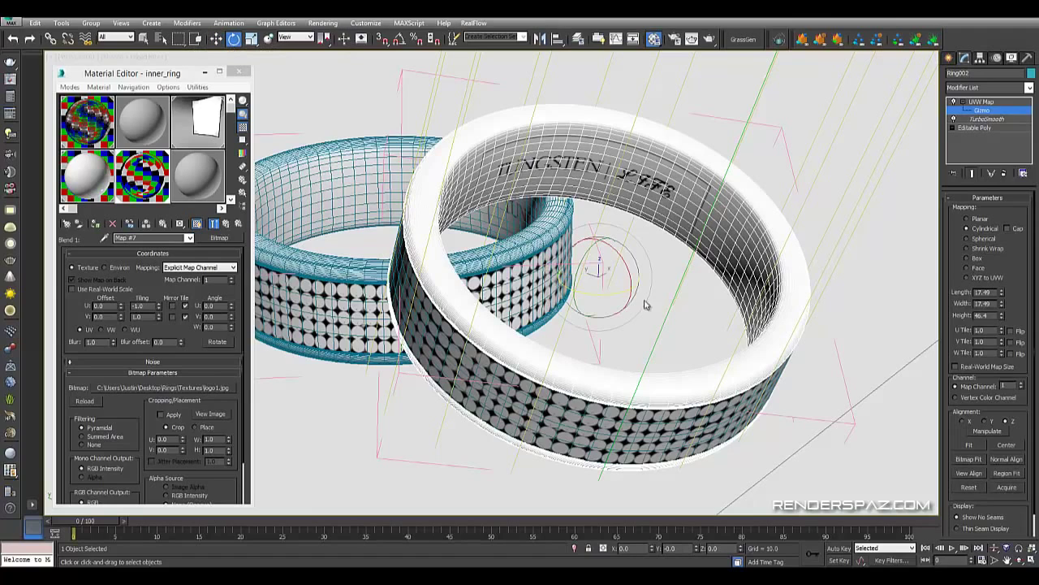
click(296, 37)
click(288, 74)
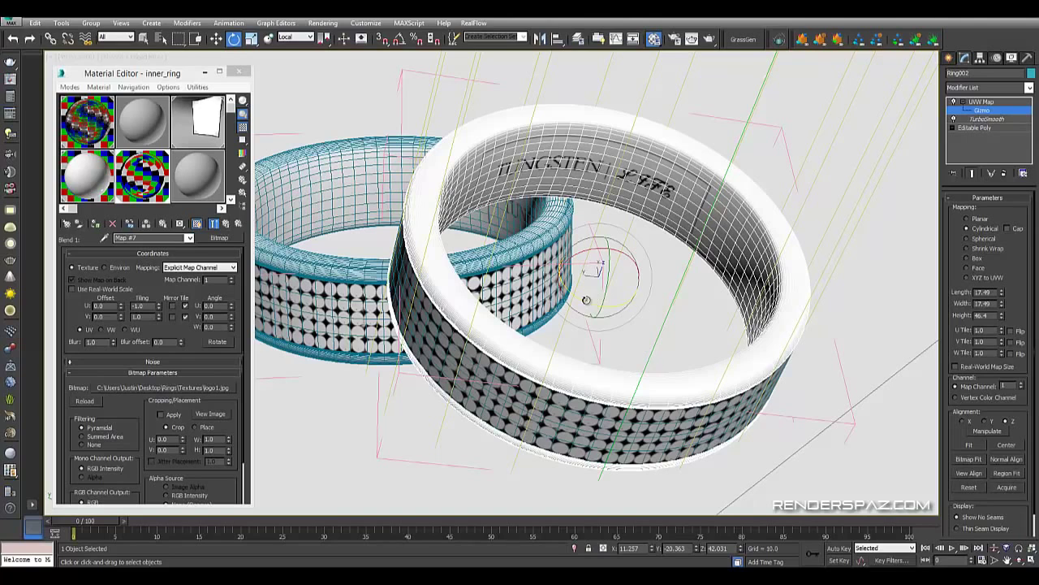
drag(591, 300, 574, 275)
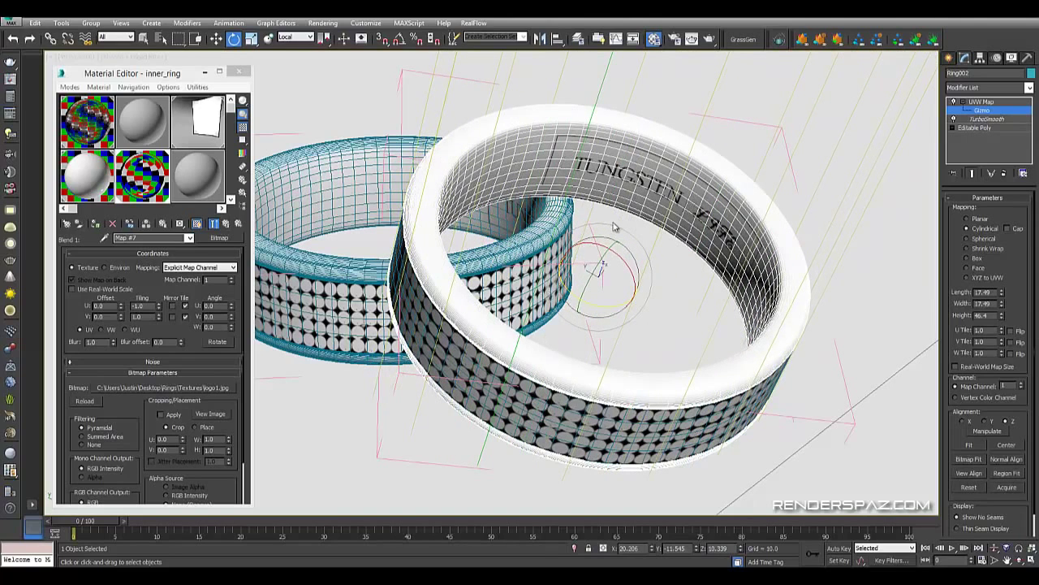
Enlarge the inner_ring material preview and inspect the reflection colour of the Dots coat in the 01 - Default material
double_click(125, 178)
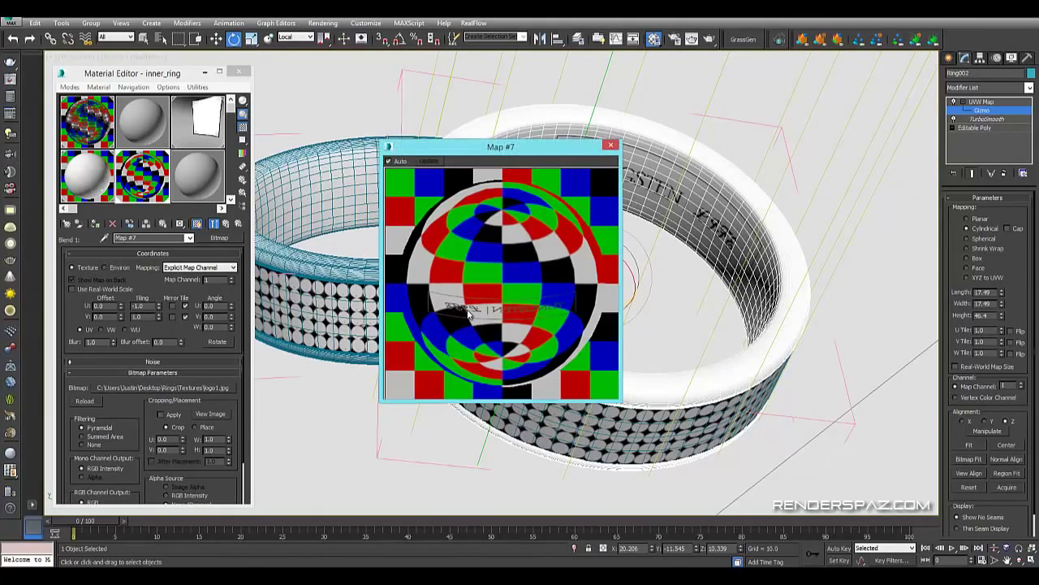
click(225, 225)
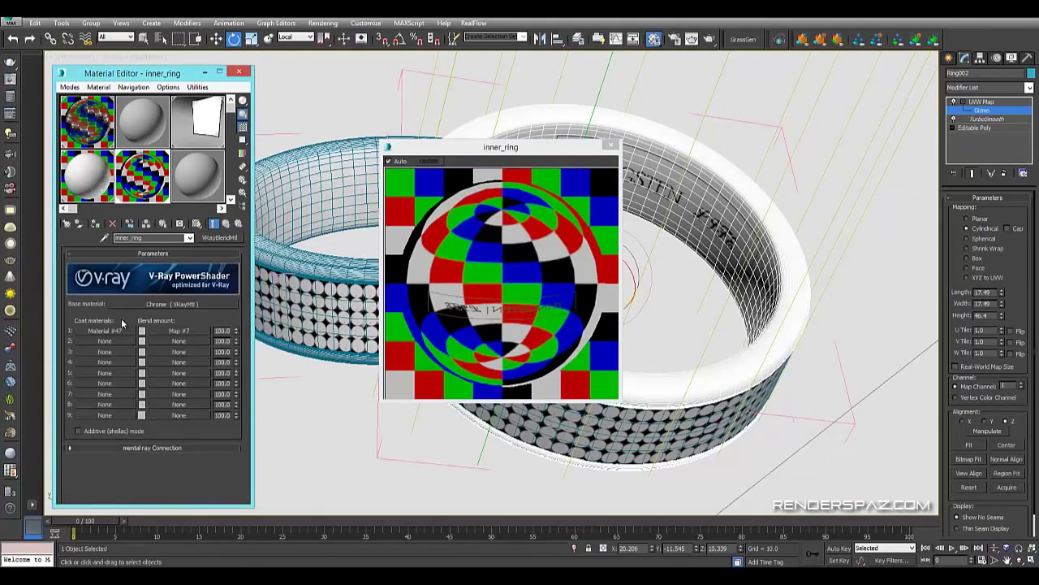
click(79, 116)
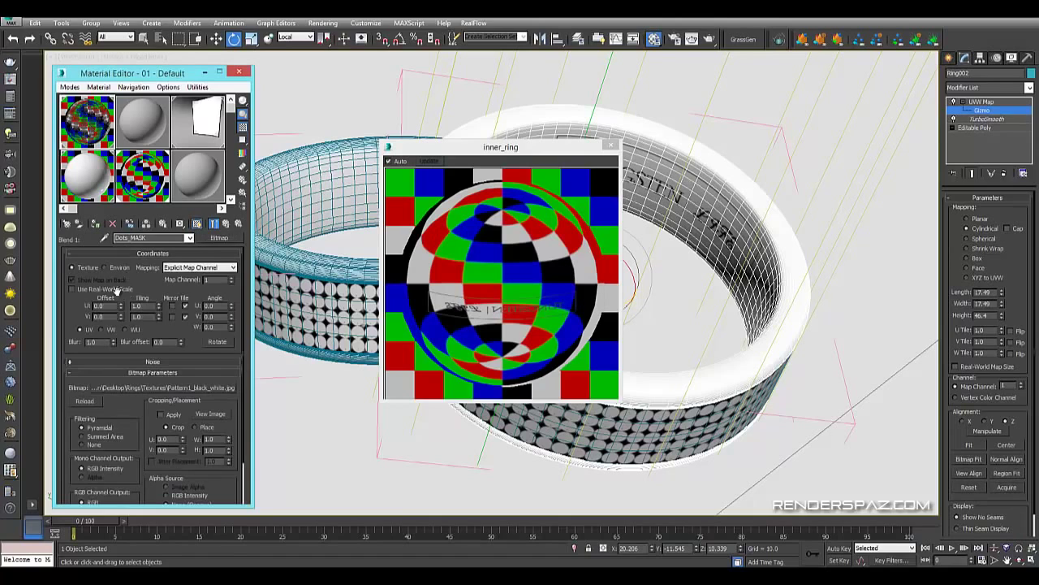
click(226, 224)
click(103, 330)
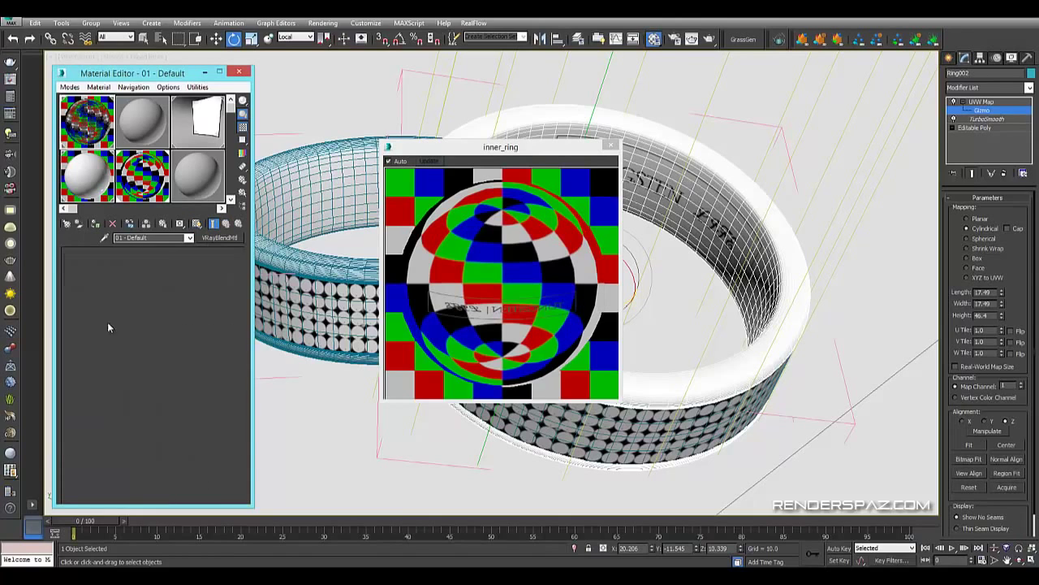
click(132, 334)
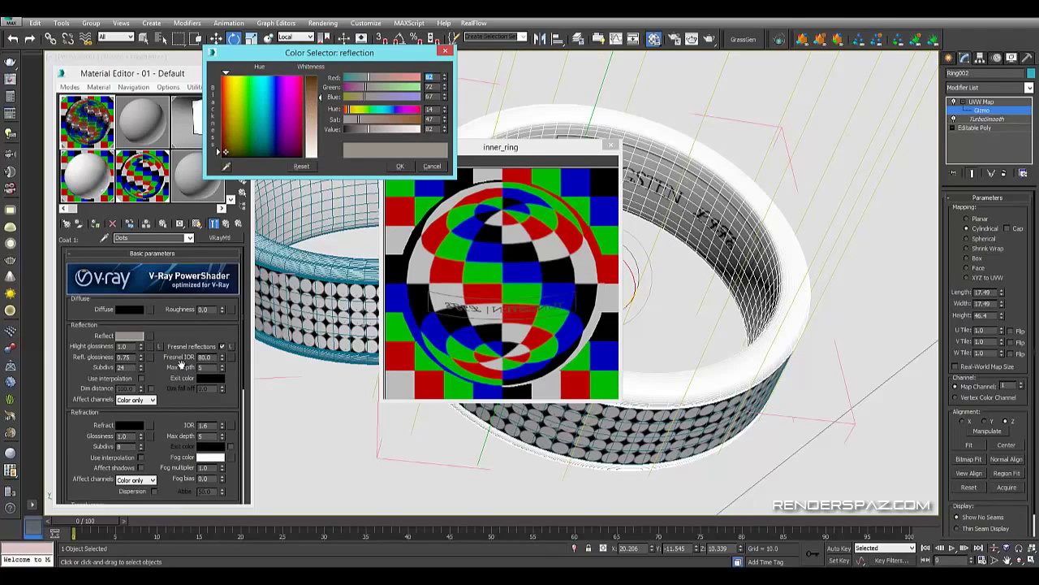
click(431, 168)
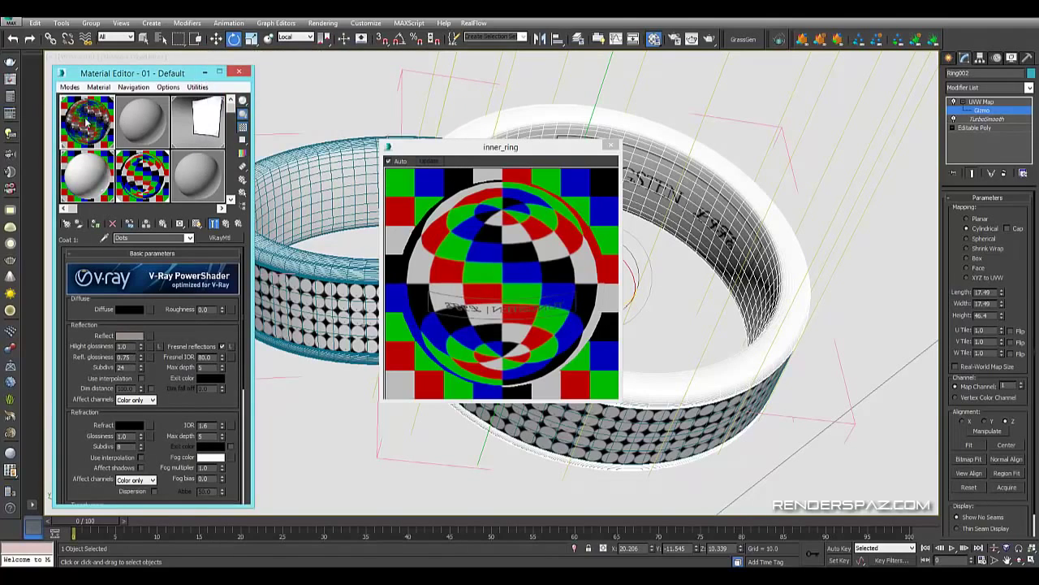
Set the reflection glossiness of inner_ring's first coat to 0.75, close the enlarged preview, and return to the blend material
click(130, 171)
click(105, 331)
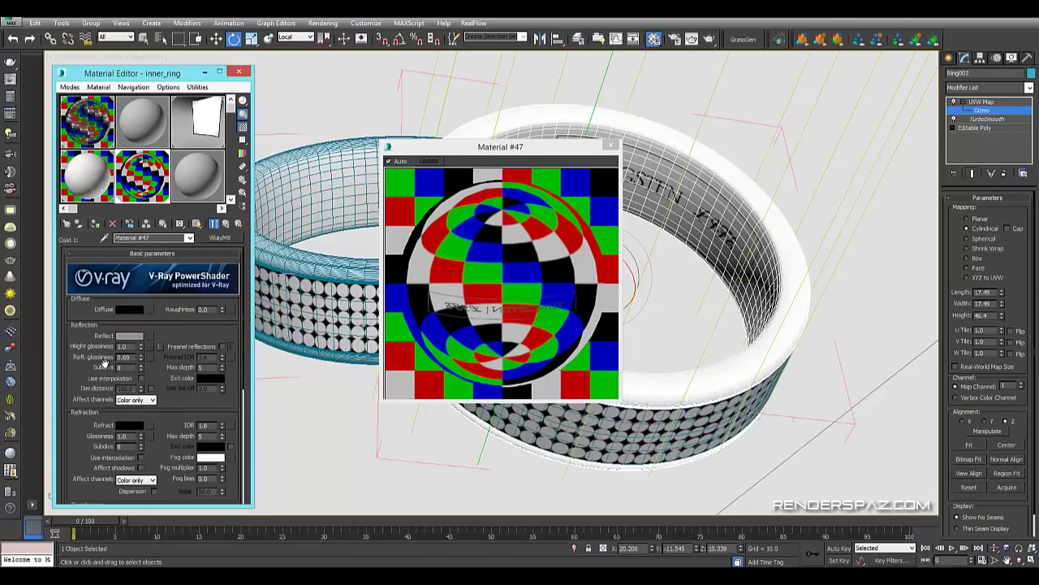
key(BackSpace)
key(BackSpace)
text(0.75)
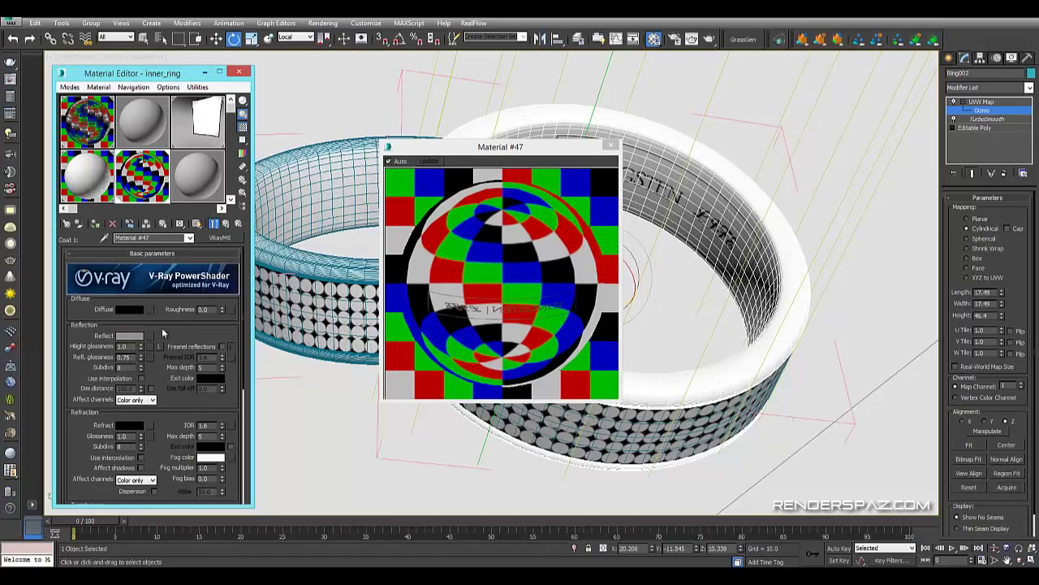
scroll(175, 357, down, 3)
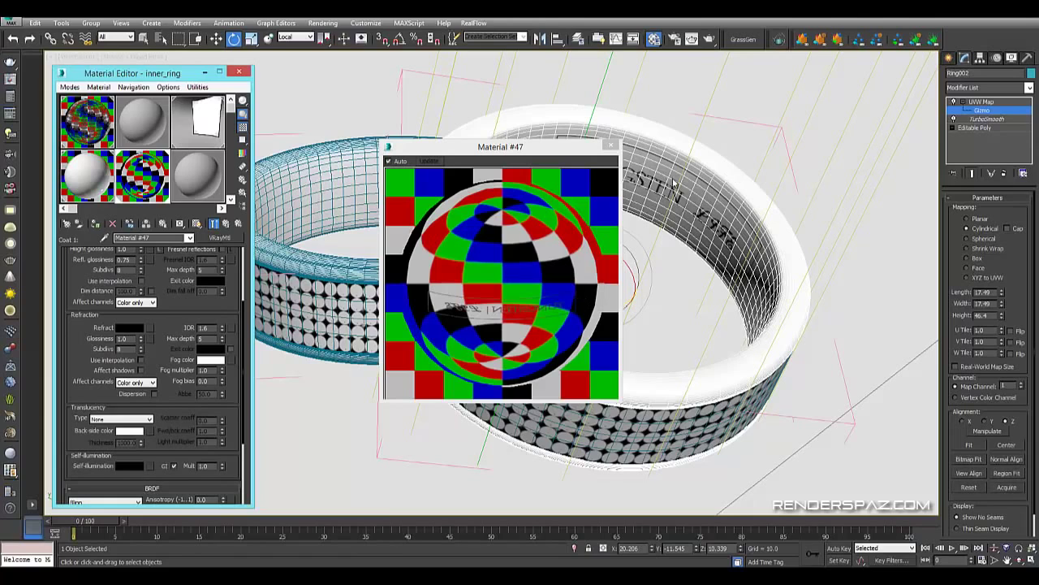
click(611, 146)
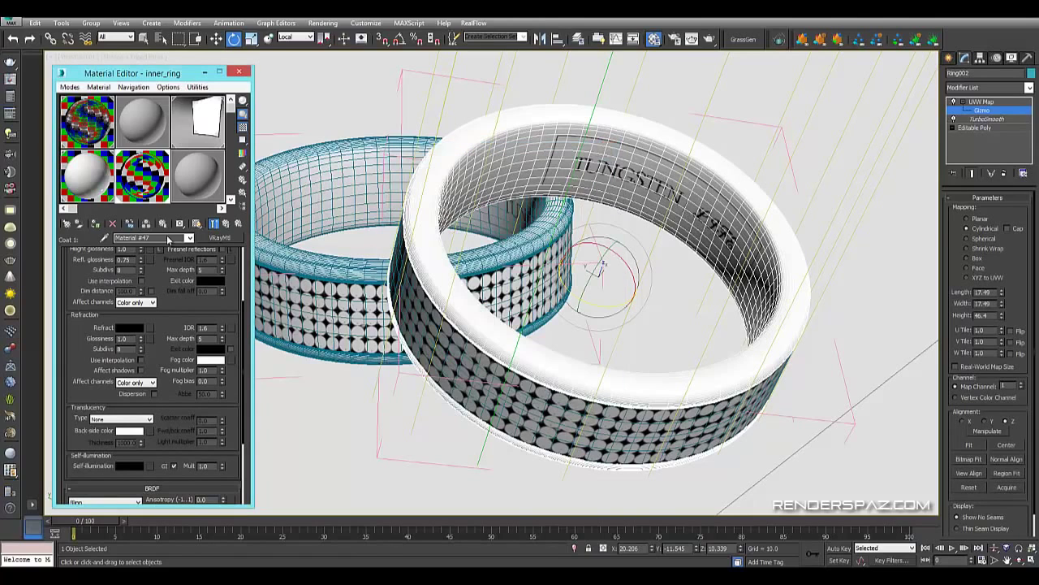
click(229, 225)
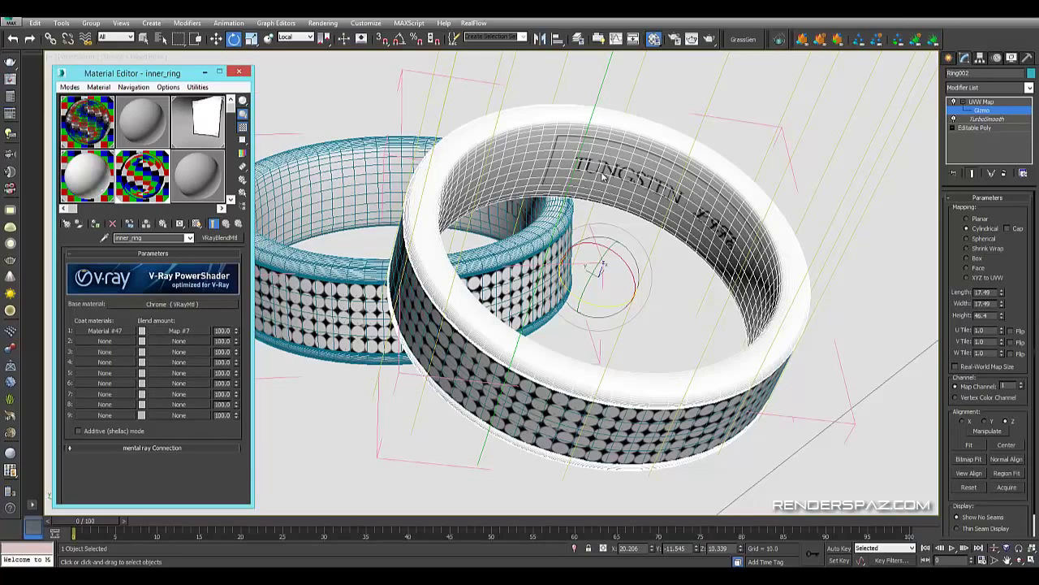
Examine the Invert option in the logo map's output settings with an enlarged preview, and close the Material Editor
click(182, 332)
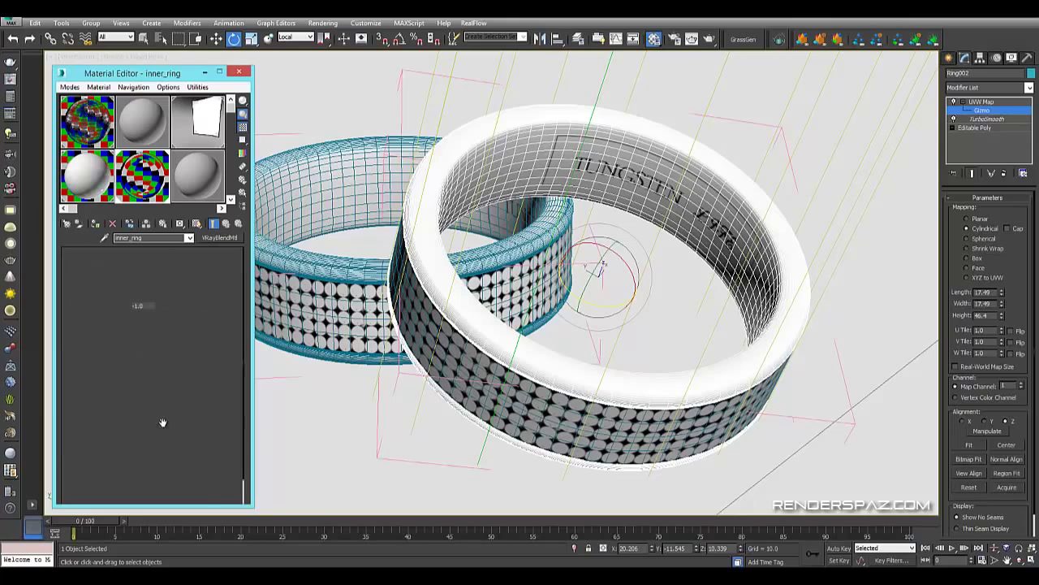
scroll(120, 444, down, 10)
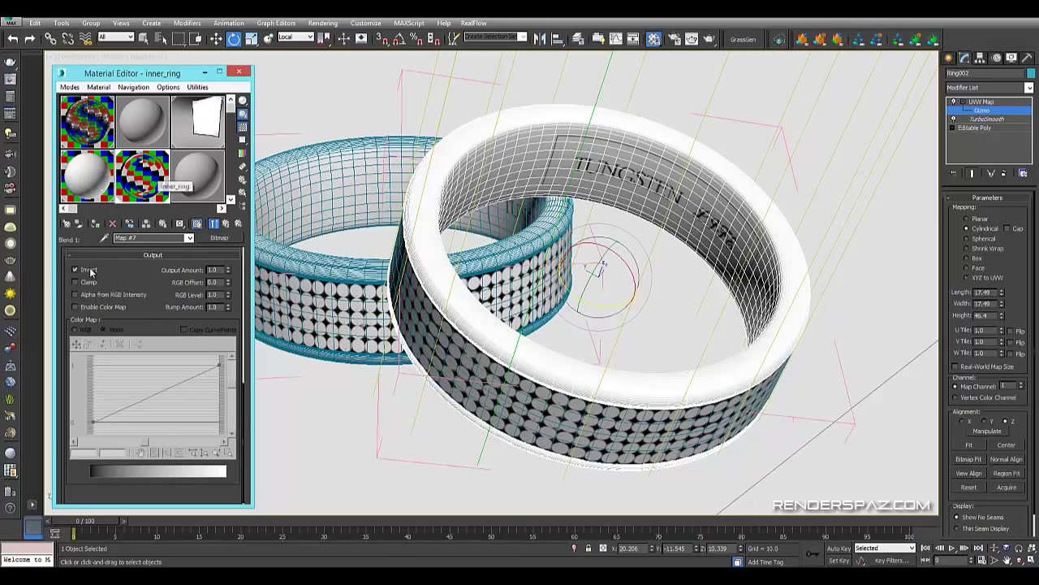
double_click(143, 174)
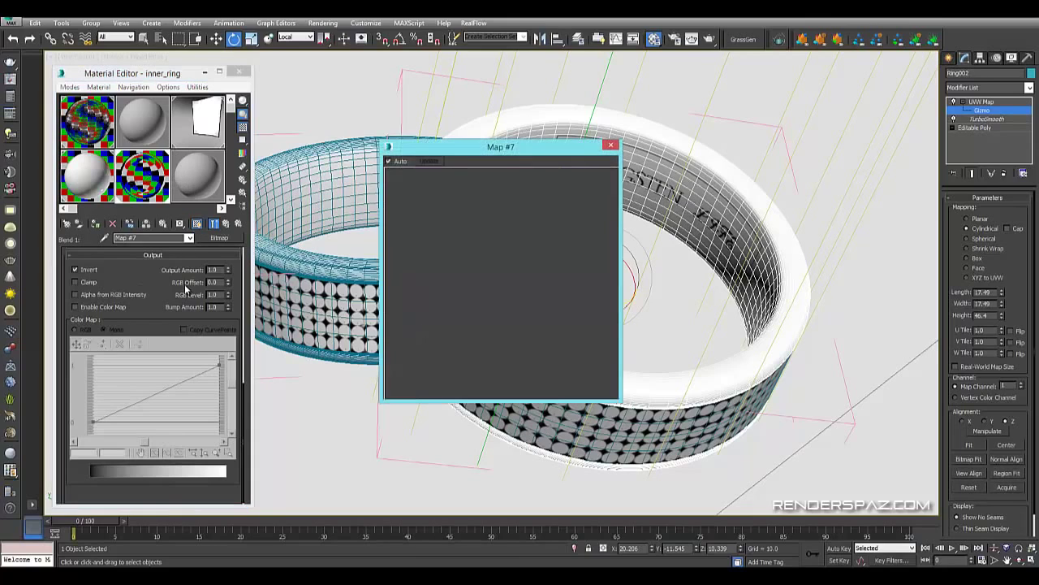
click(75, 271)
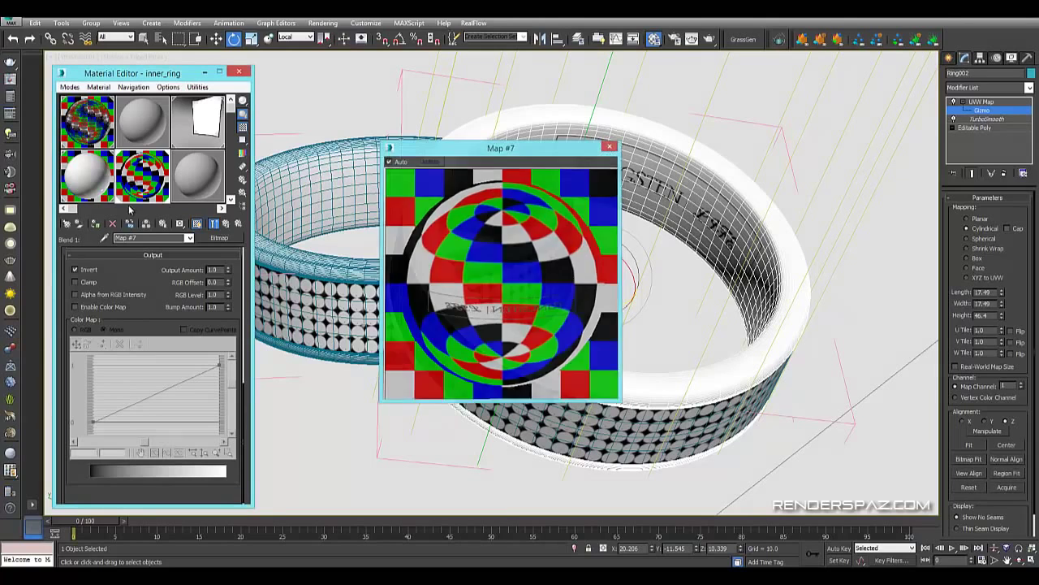
click(611, 146)
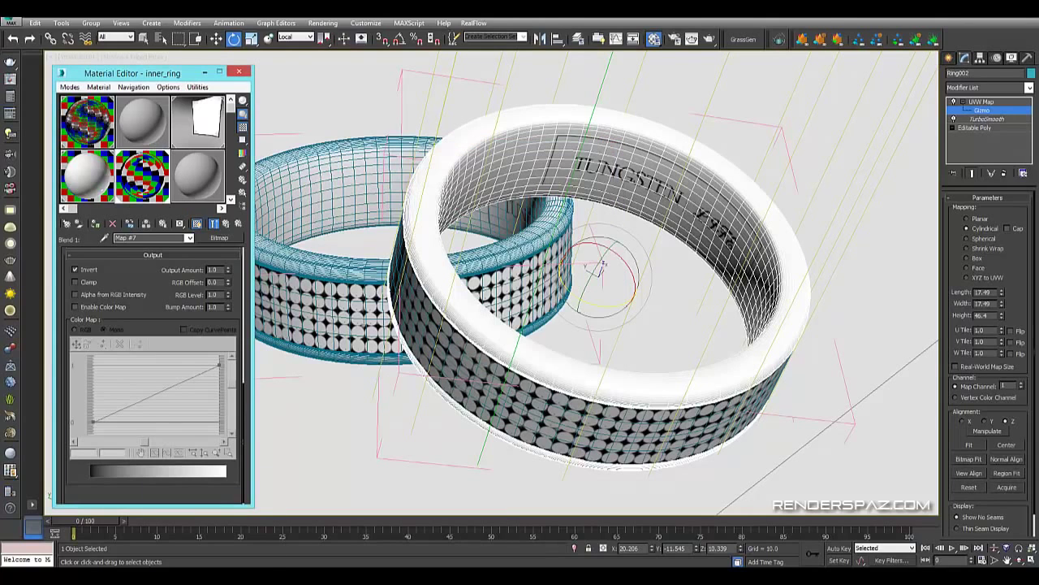
click(213, 576)
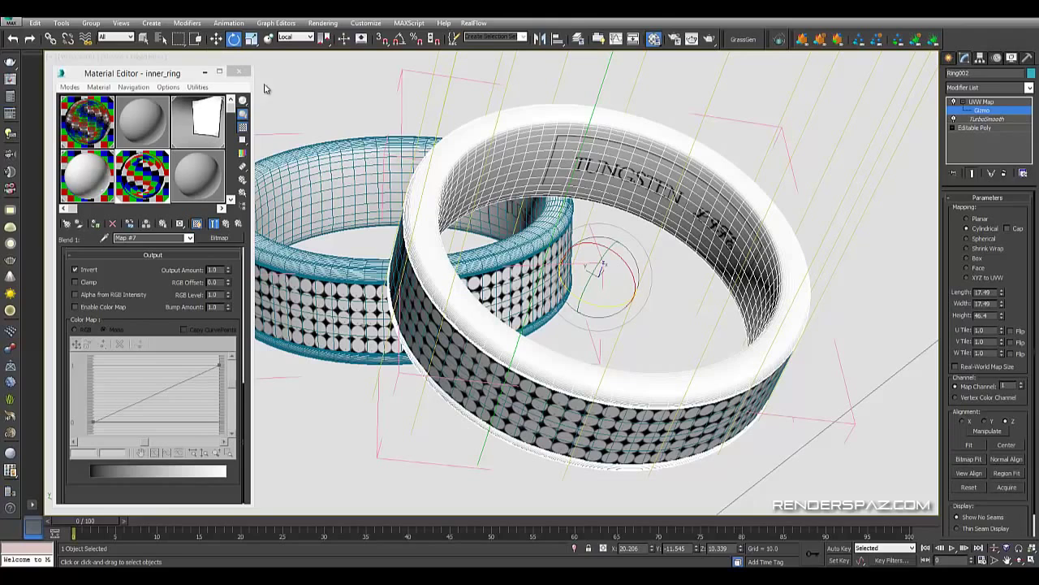
click(239, 72)
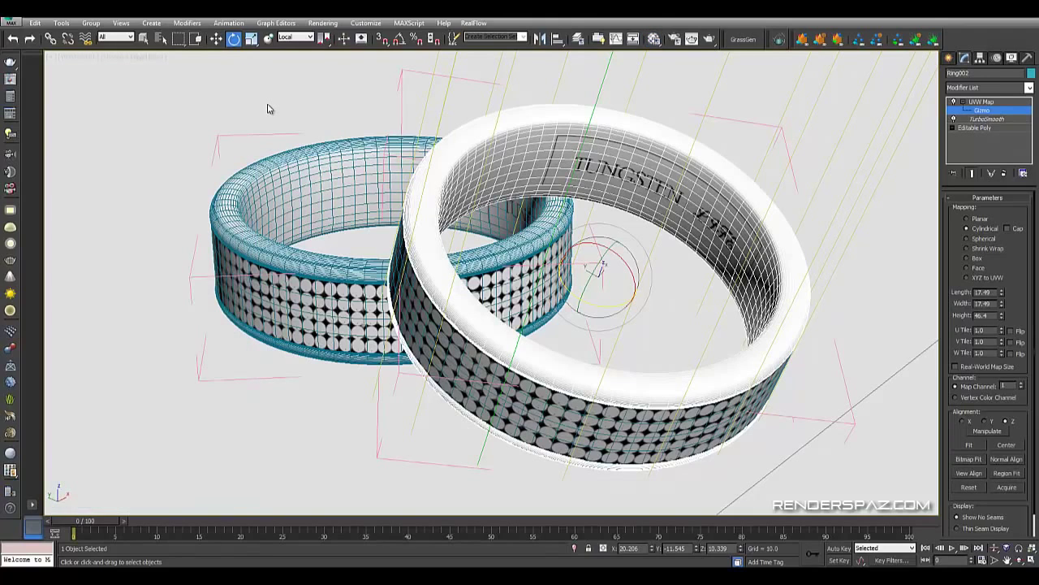
Select the V-Ray dome light standing beside the rings, ready for moving
alt+middle_drag(281, 119, 437, 254)
scroll(437, 254, down, 4)
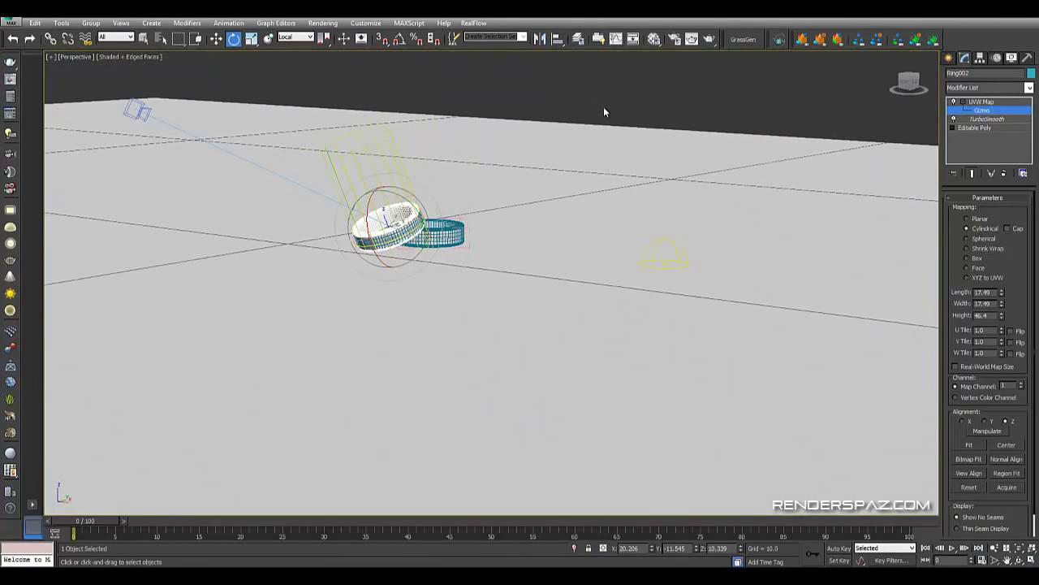
click(710, 86)
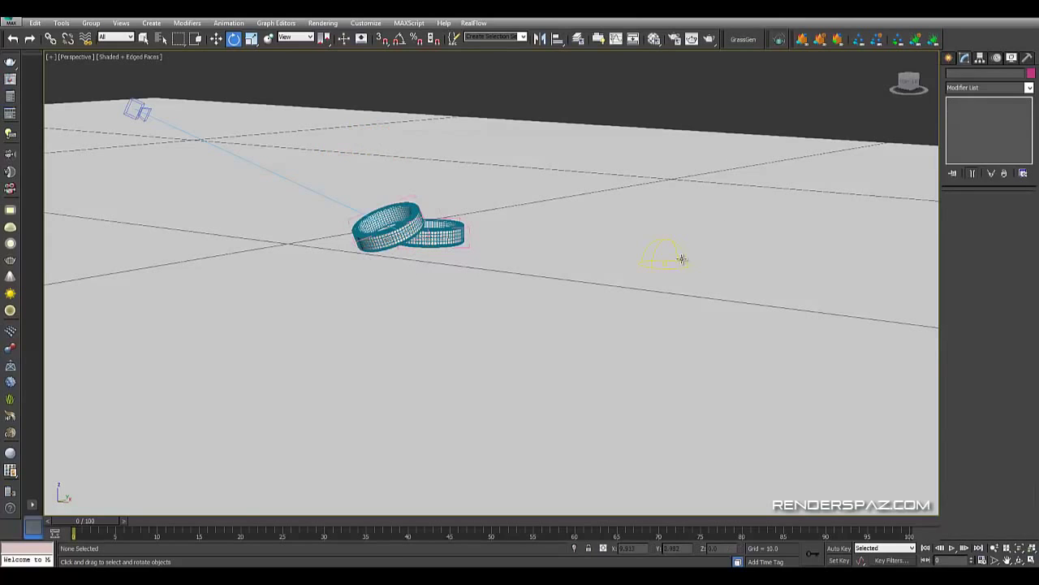
click(664, 259)
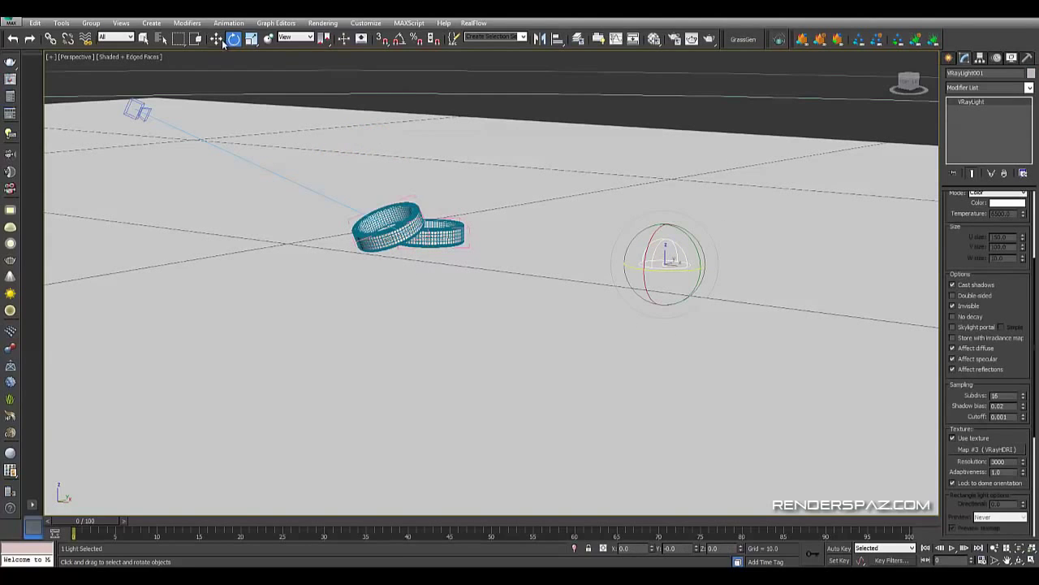
key(w)
alt+middle_drag(664, 259, 615, 274)
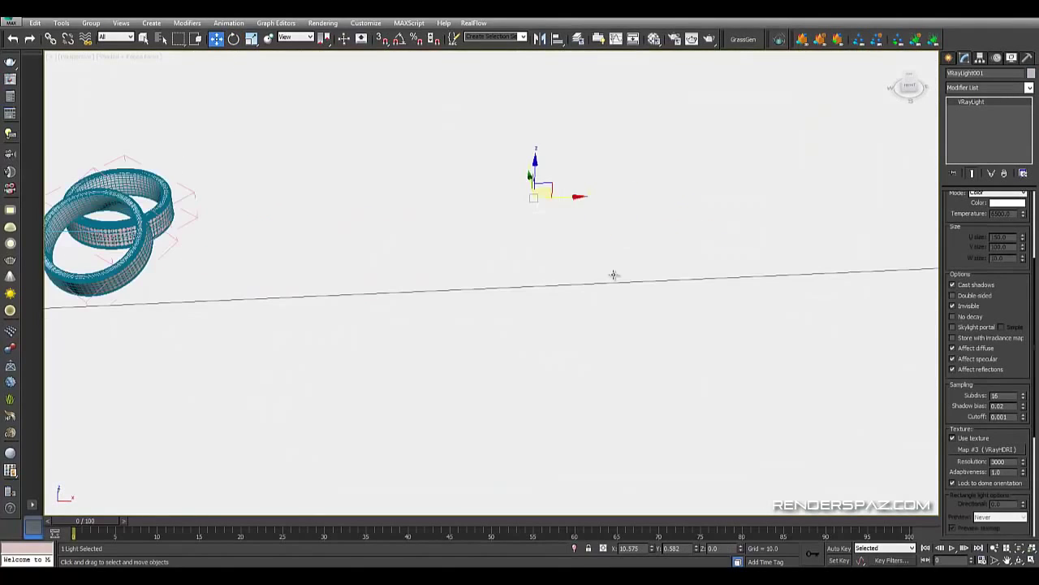
Examine the dome light's intensity, visibility options, sampling and texture settings
scroll(980, 343, down, 3)
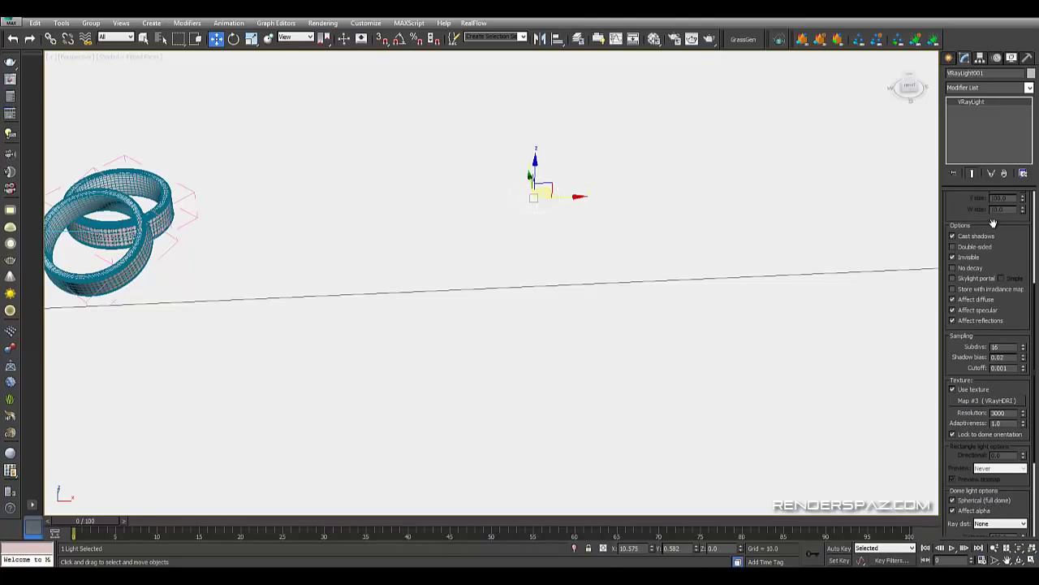
drag(976, 218, 977, 220)
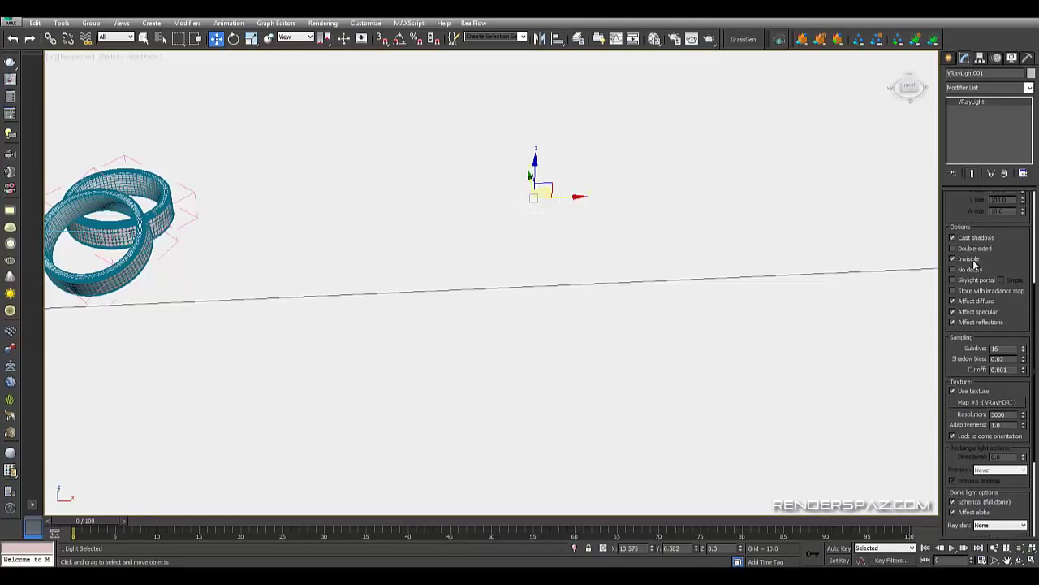
scroll(986, 244, up, 4)
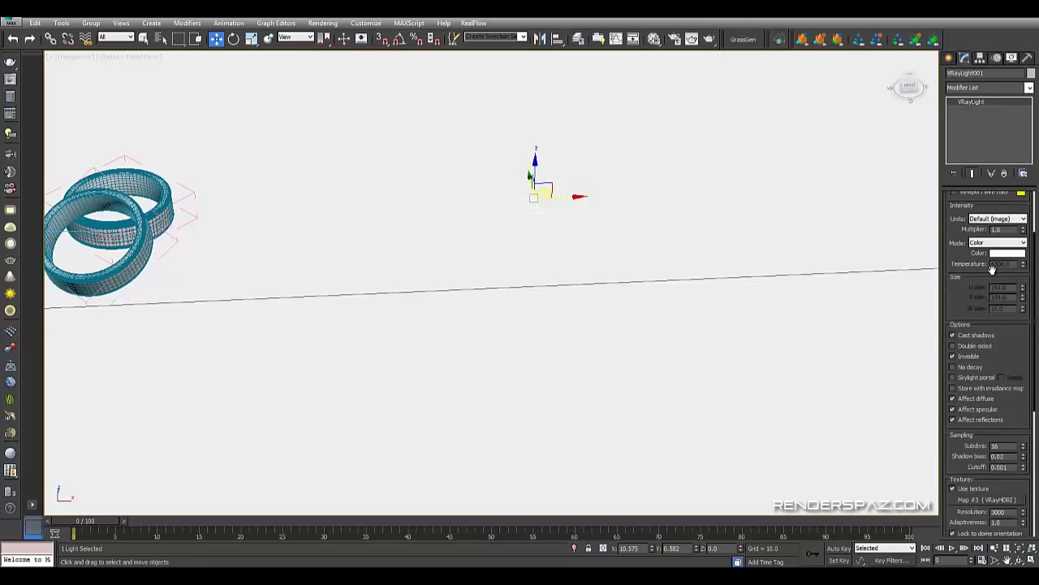
scroll(991, 268, up, 3)
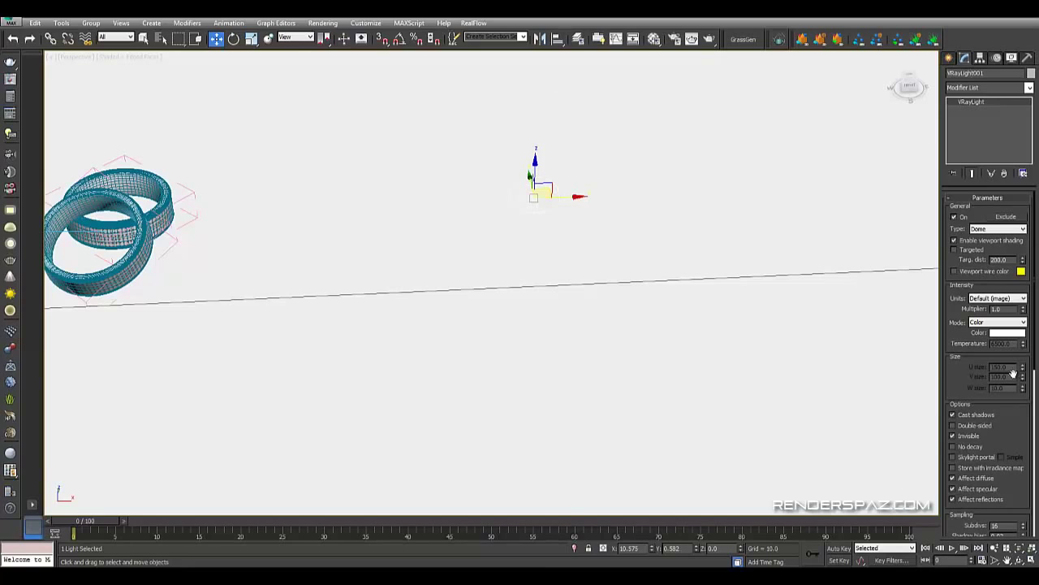
scroll(963, 372, down, 1)
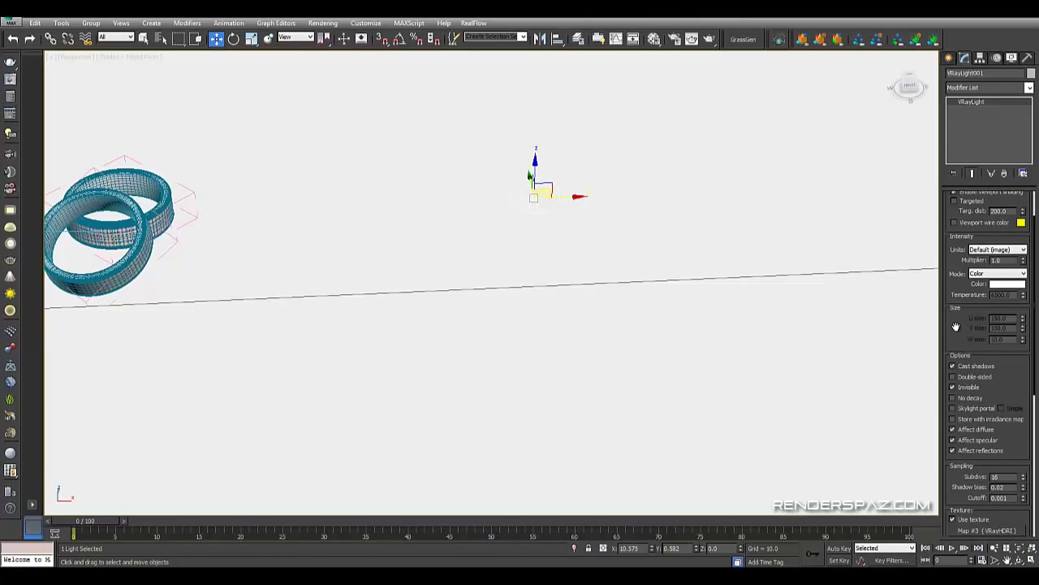
scroll(966, 365, down, 3)
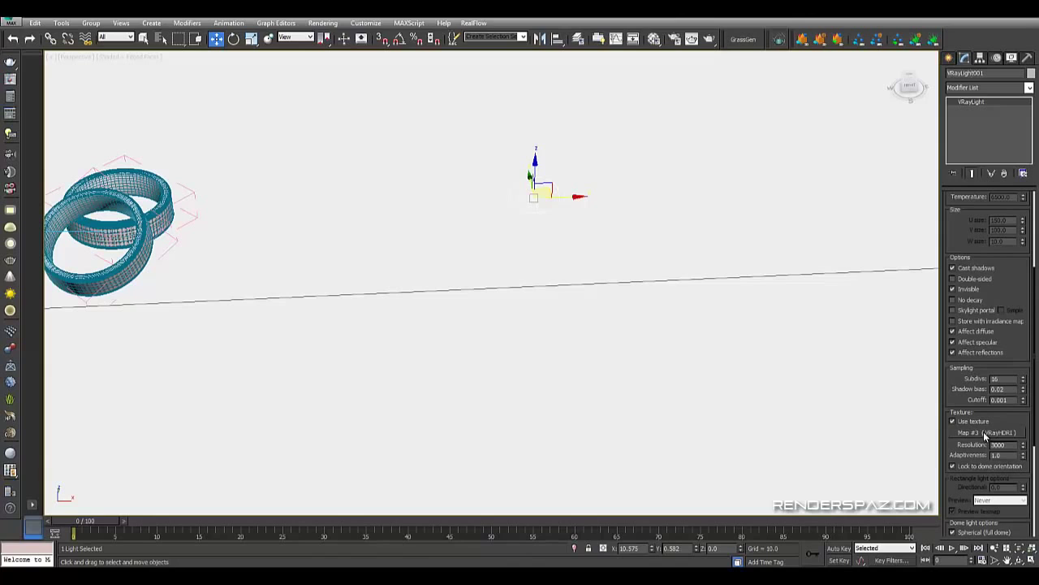
Open the Material Editor and inspect the Map #3 VRayHDRI settings
click(512, 151)
key(m)
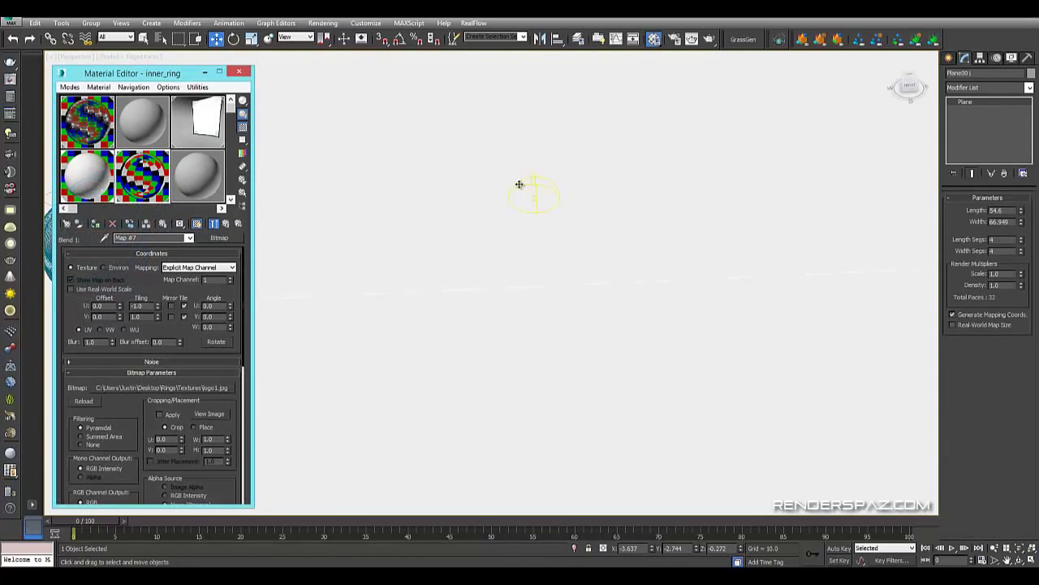
click(196, 194)
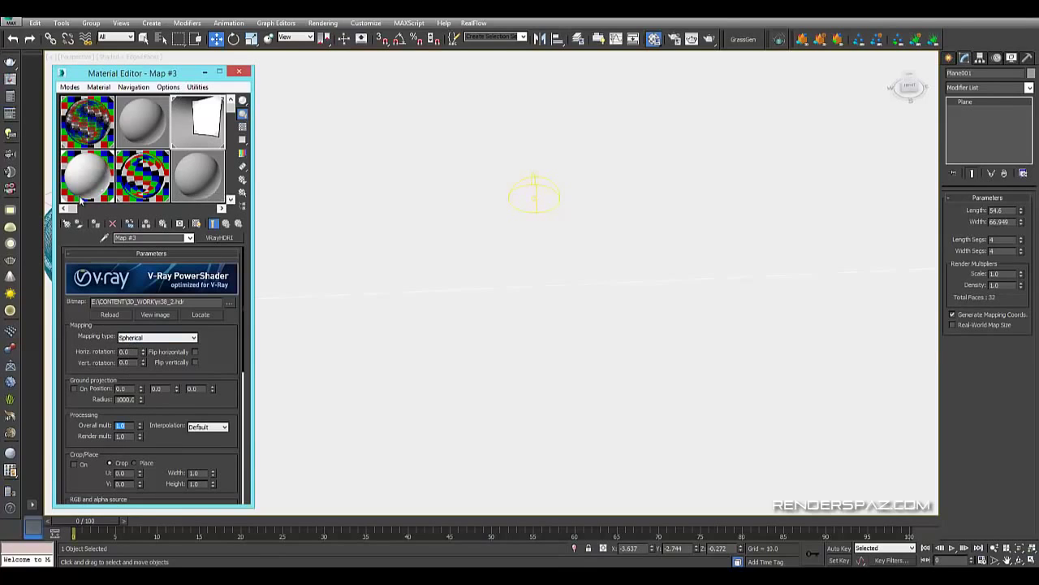
click(135, 118)
click(192, 118)
Reselect the dome light and try to link its VRayHDRI texture with the Material Editor map as an instance
click(535, 197)
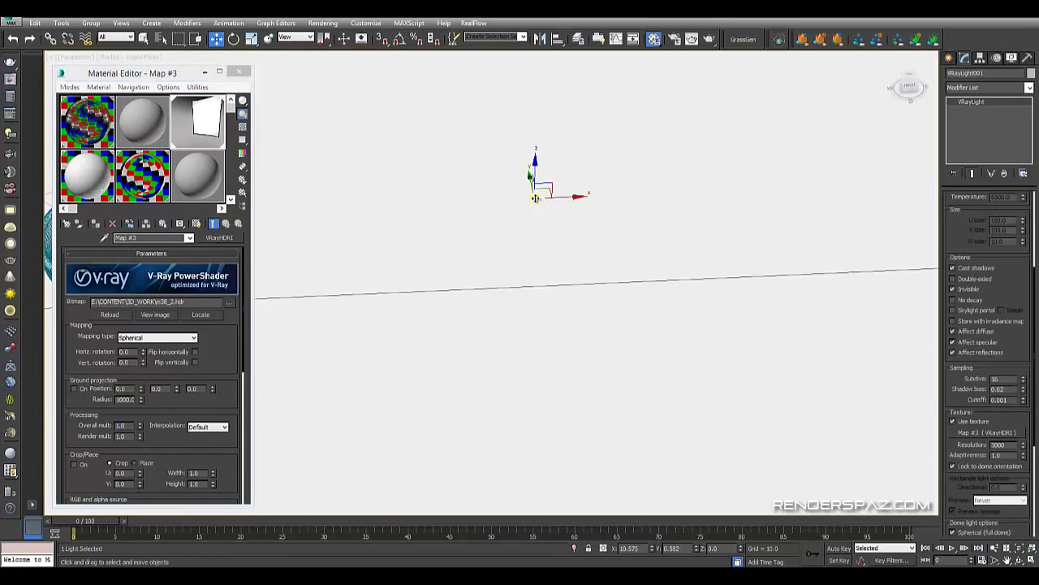
click(535, 197)
click(536, 199)
click(209, 126)
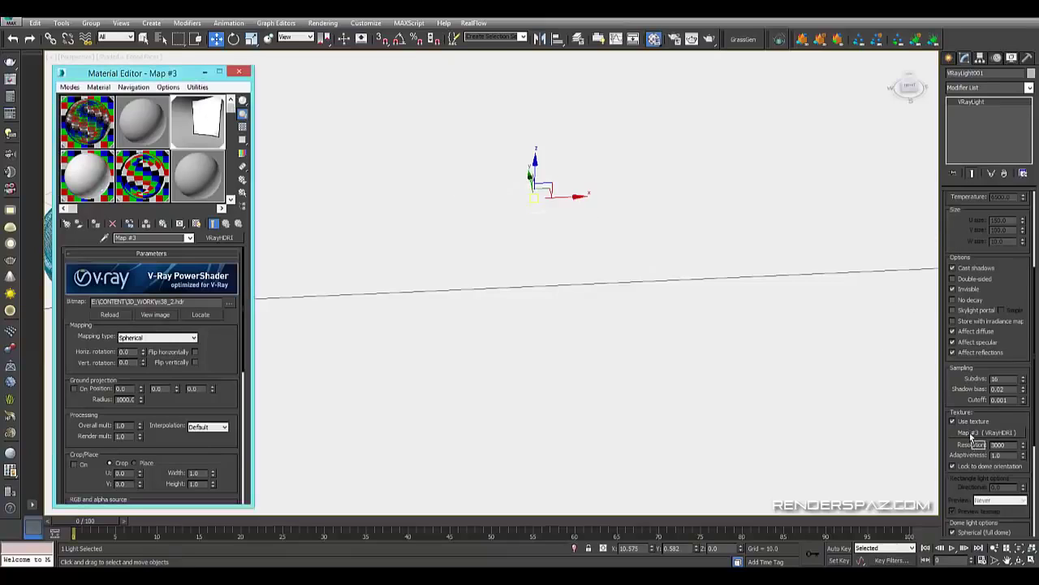
drag(973, 437, 971, 434)
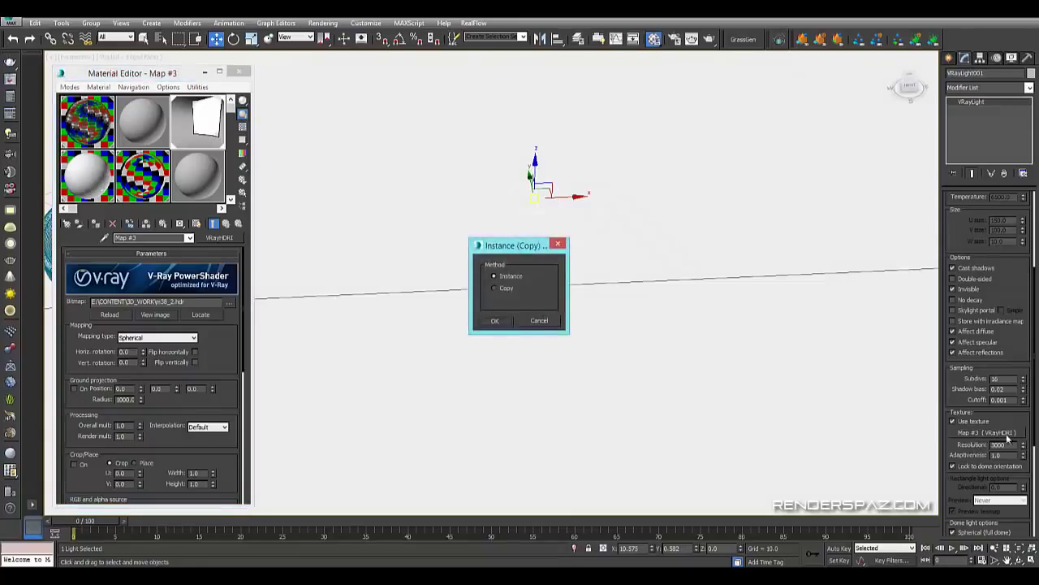
click(539, 320)
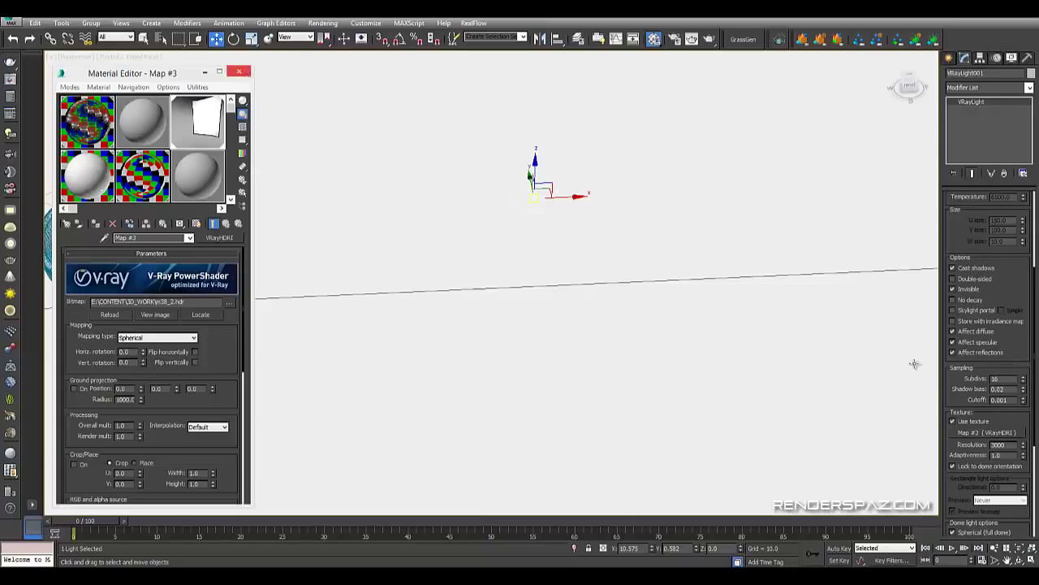
Close the Material Editor and return to the camera view of the two rings
double_click(1008, 445)
click(242, 73)
middle_drag(340, 158, 569, 227)
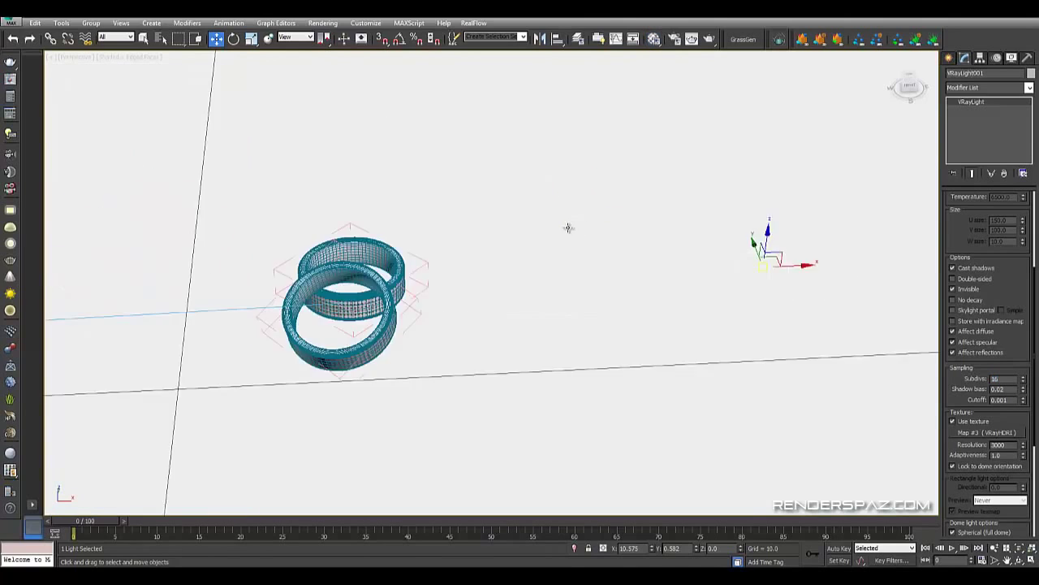
scroll(568, 227, down, 5)
key(c)
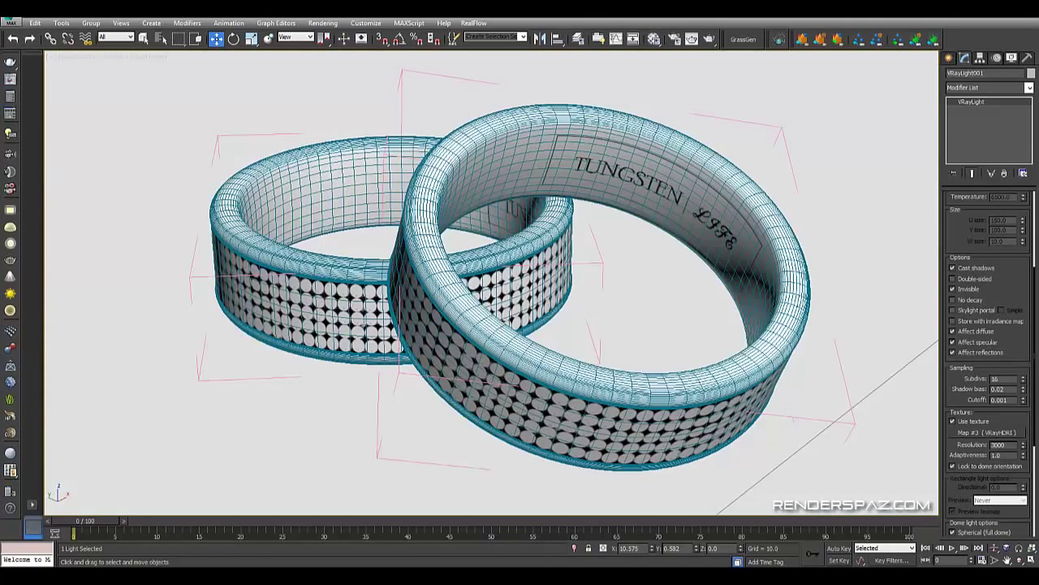
Open Render Setup, check the common output settings, and collapse the expanded V-Ray settings groups
click(323, 23)
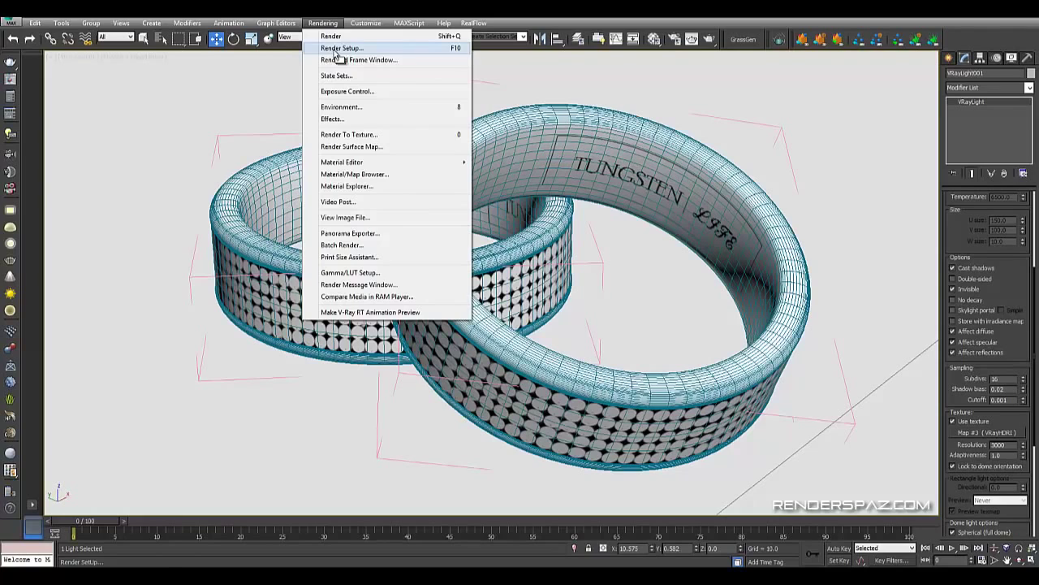
click(333, 48)
click(374, 72)
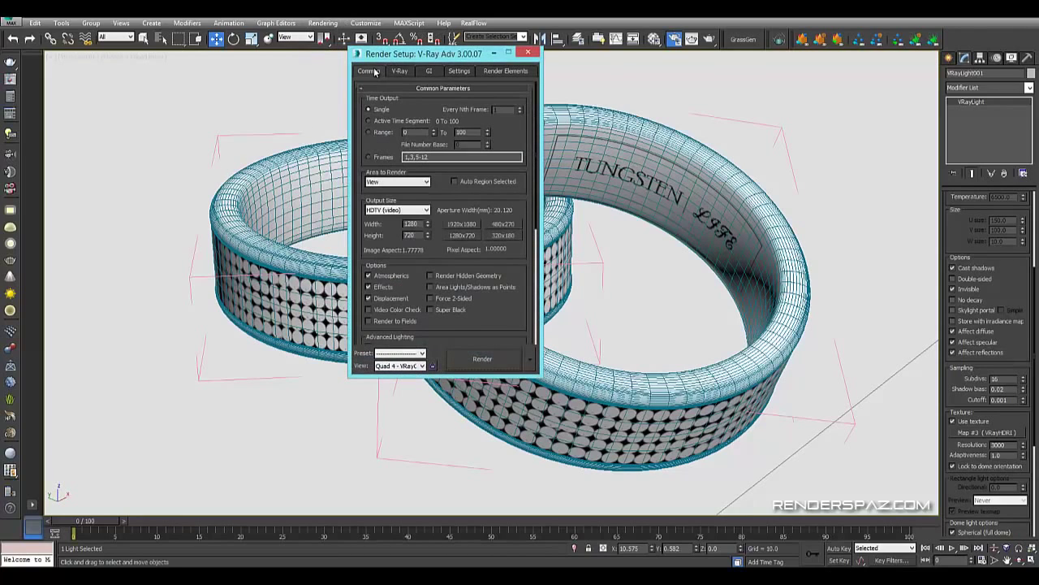
click(401, 72)
click(424, 110)
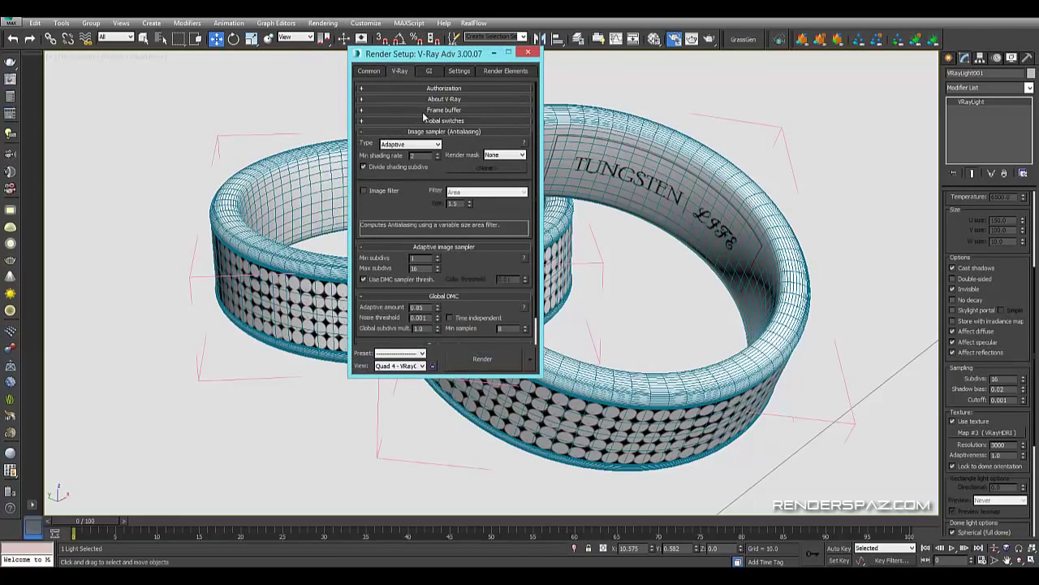
click(424, 131)
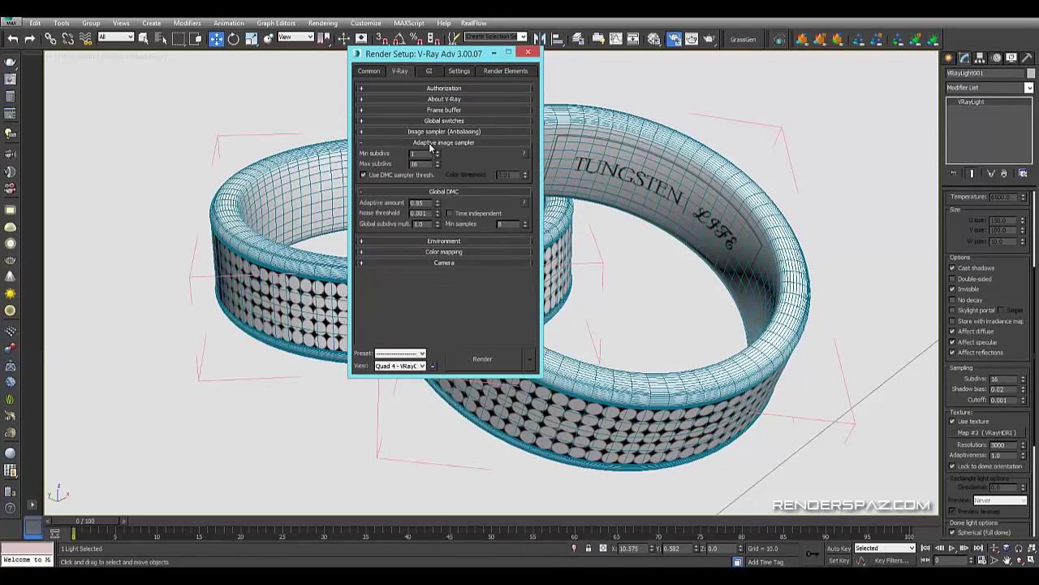
click(431, 143)
click(436, 152)
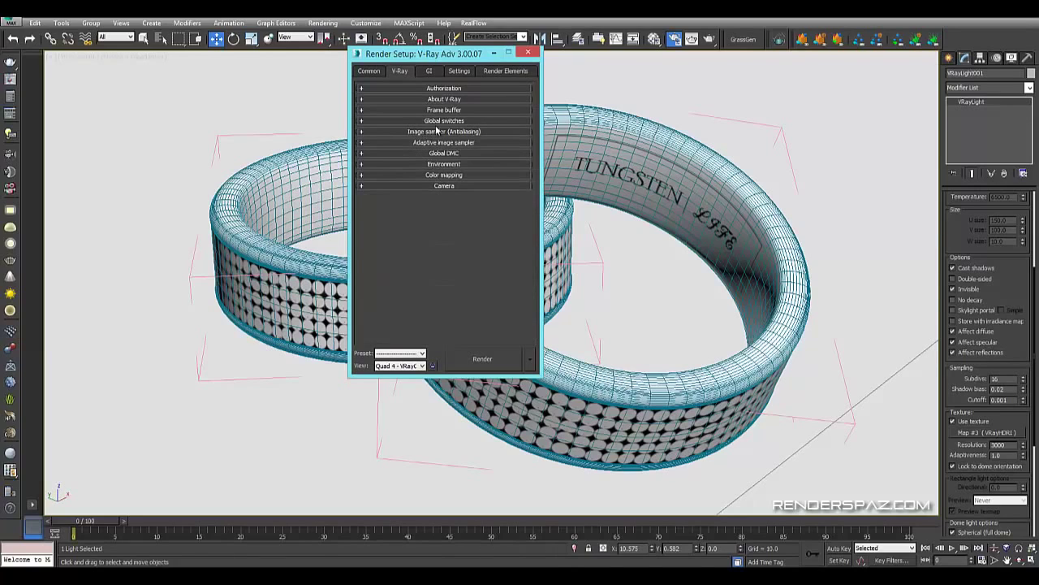
Examine the global switches, image sampler, adaptive sampler and Global DMC settings in Render Setup
click(437, 120)
click(434, 120)
click(435, 131)
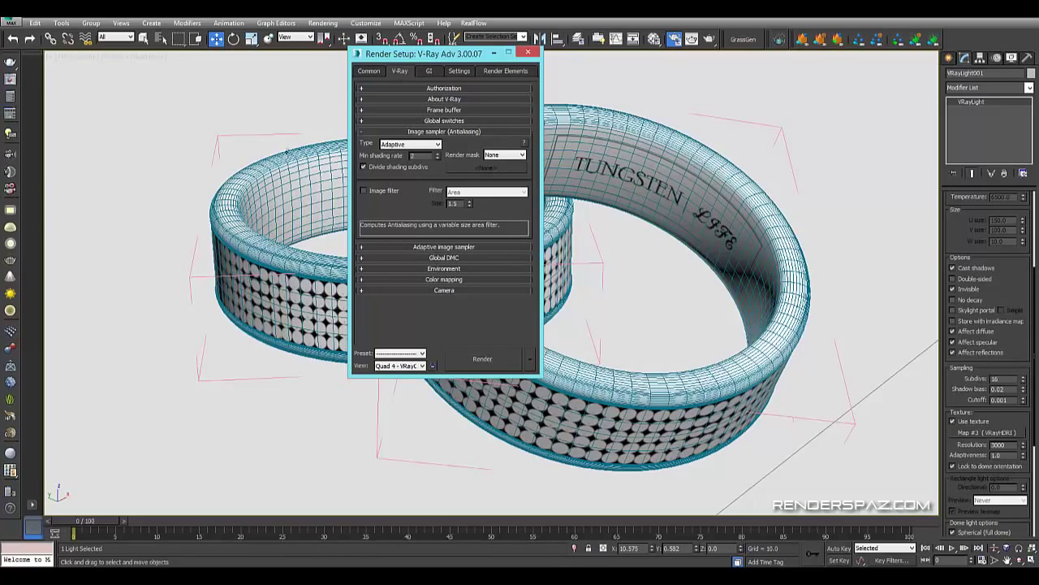
click(433, 248)
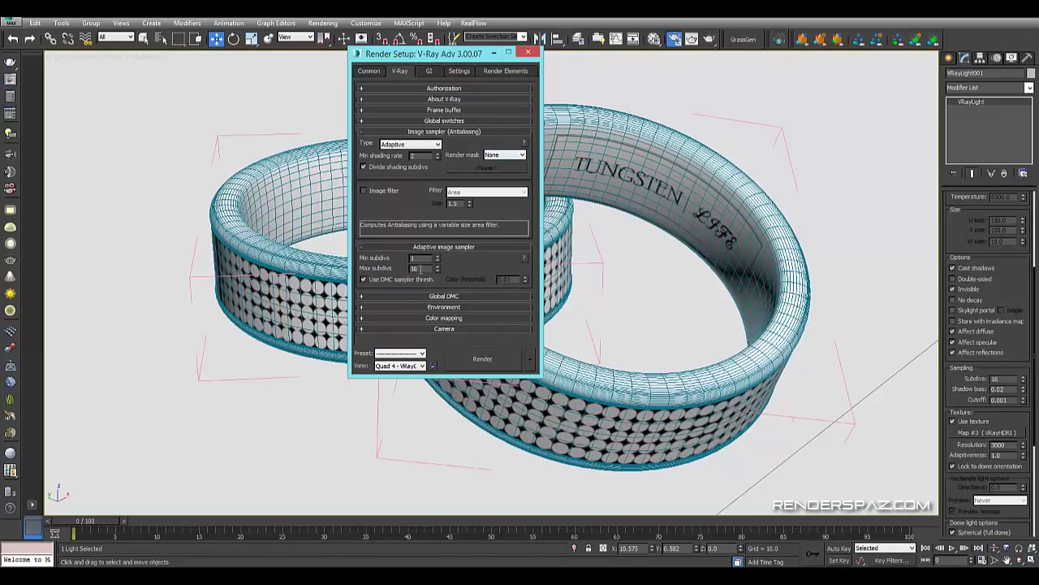
click(434, 297)
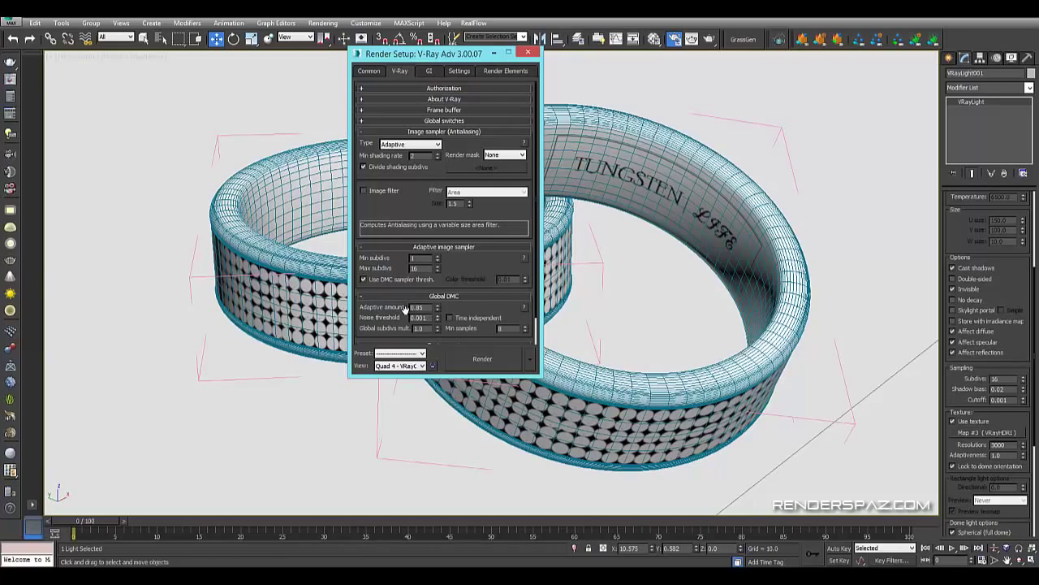
Show the global illumination settings in Expert mode and choose Light cache as the secondary engine
click(430, 78)
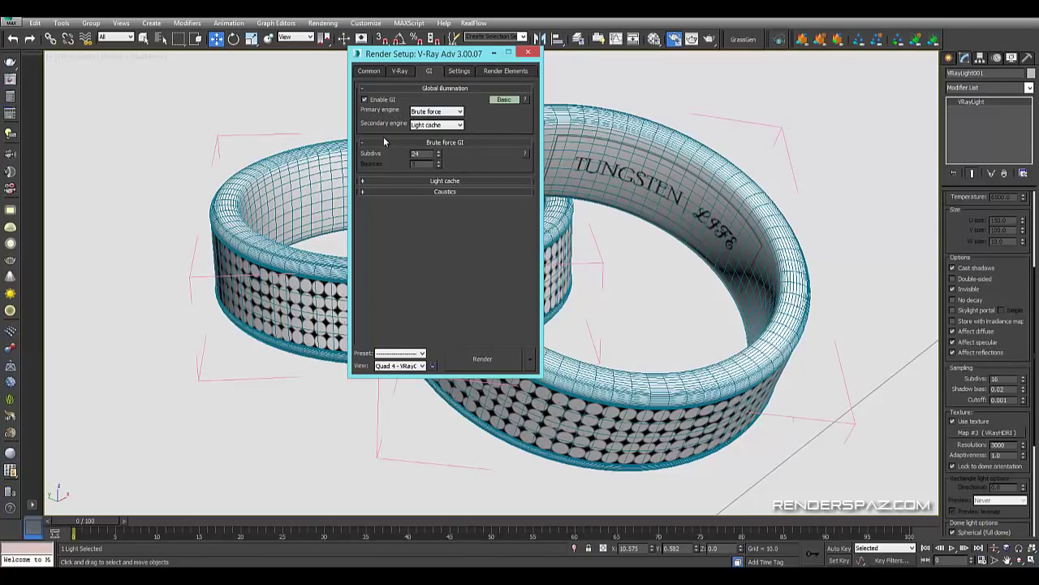
click(429, 126)
click(428, 125)
click(428, 125)
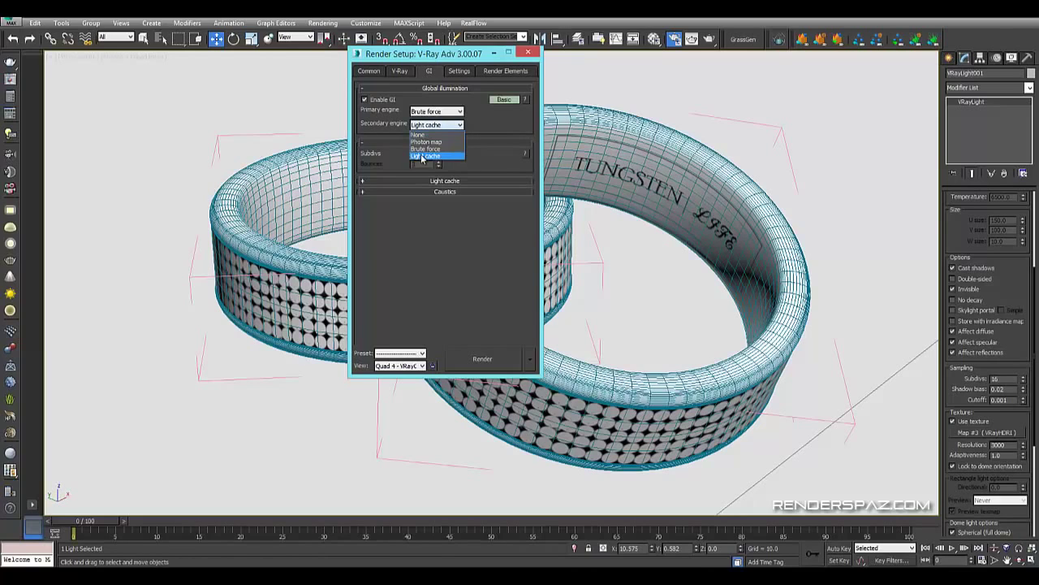
click(421, 156)
click(504, 99)
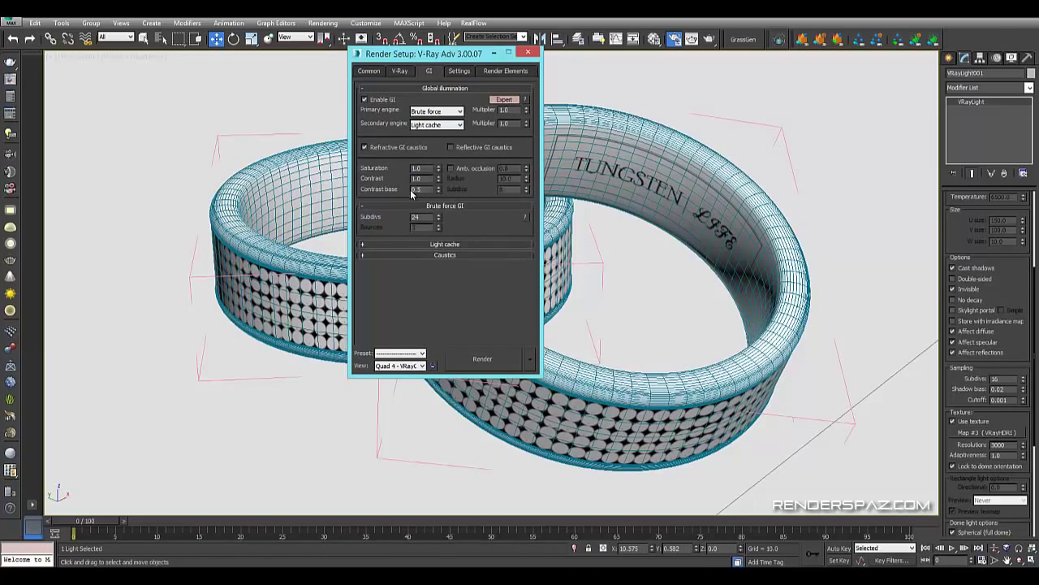
click(433, 127)
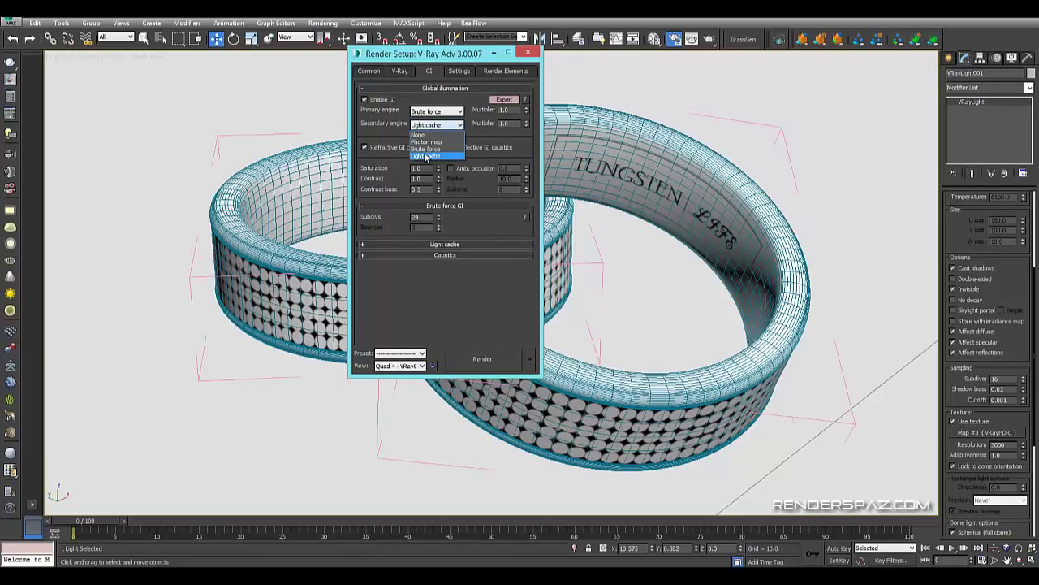
click(434, 154)
Expand the light cache settings in Expert mode and enable Use for glossy rays
click(441, 245)
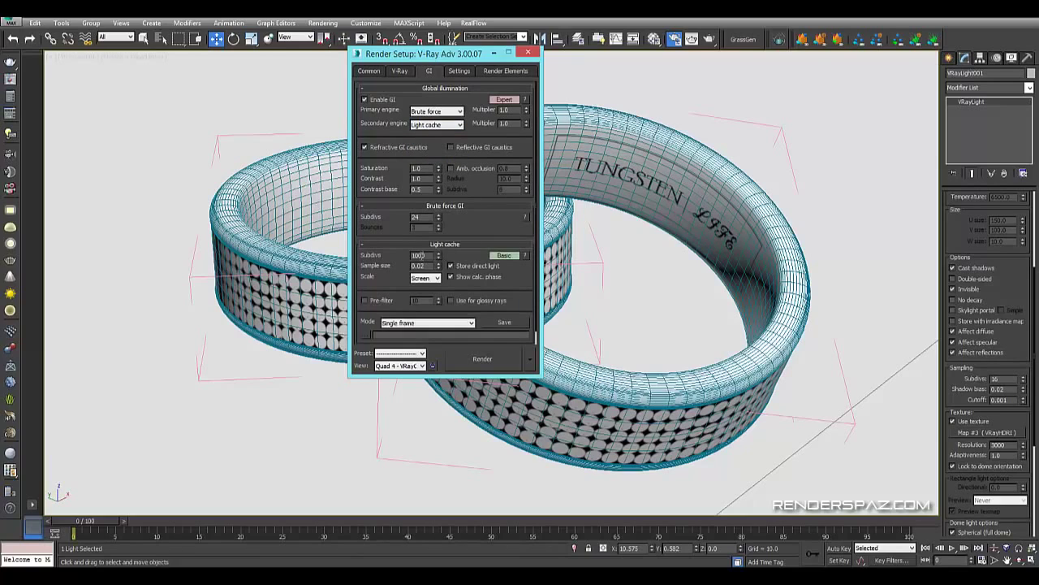
click(504, 255)
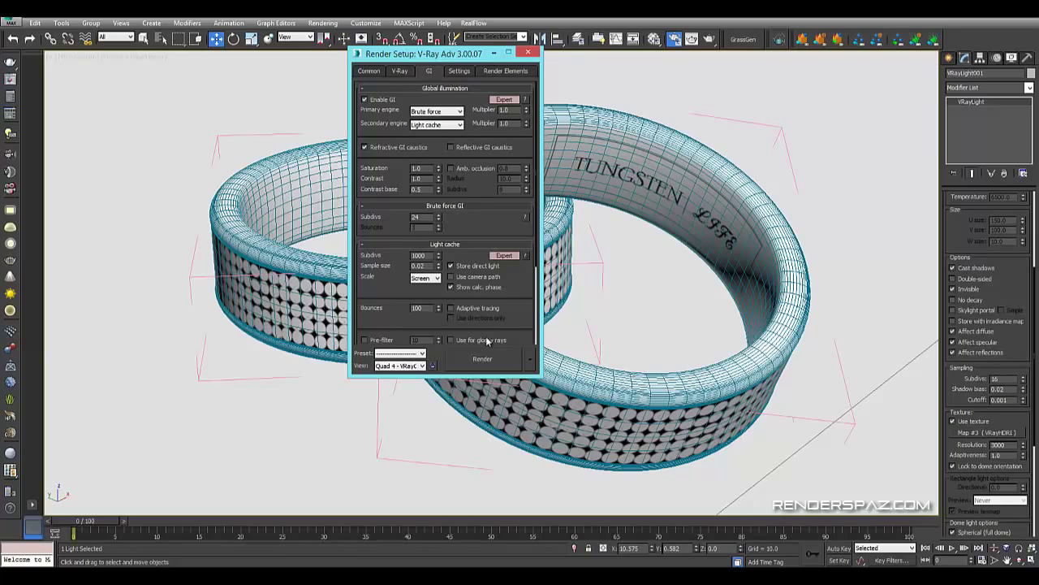
click(486, 336)
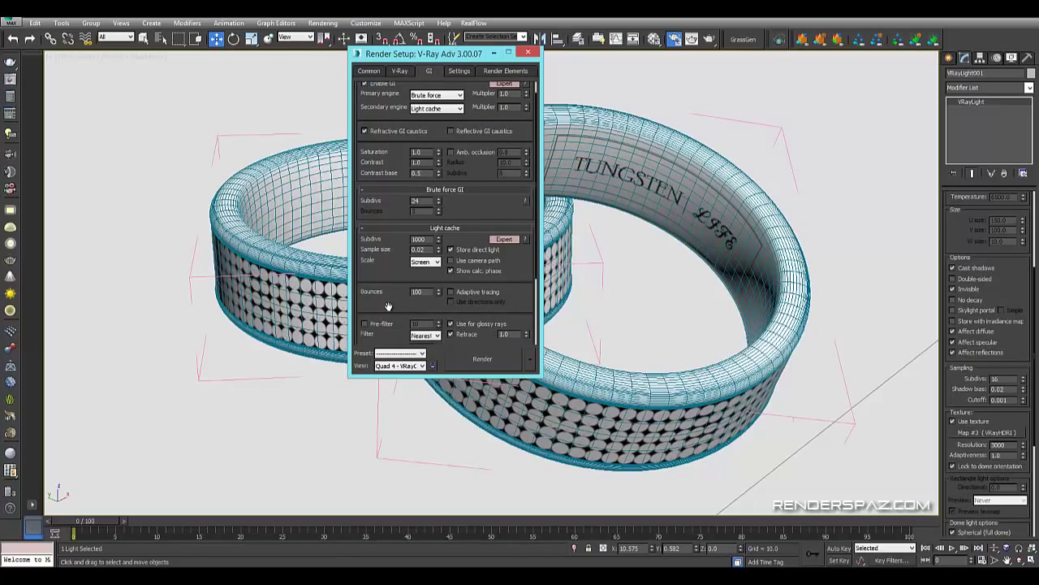
scroll(375, 294, down, 2)
scroll(423, 306, up, 3)
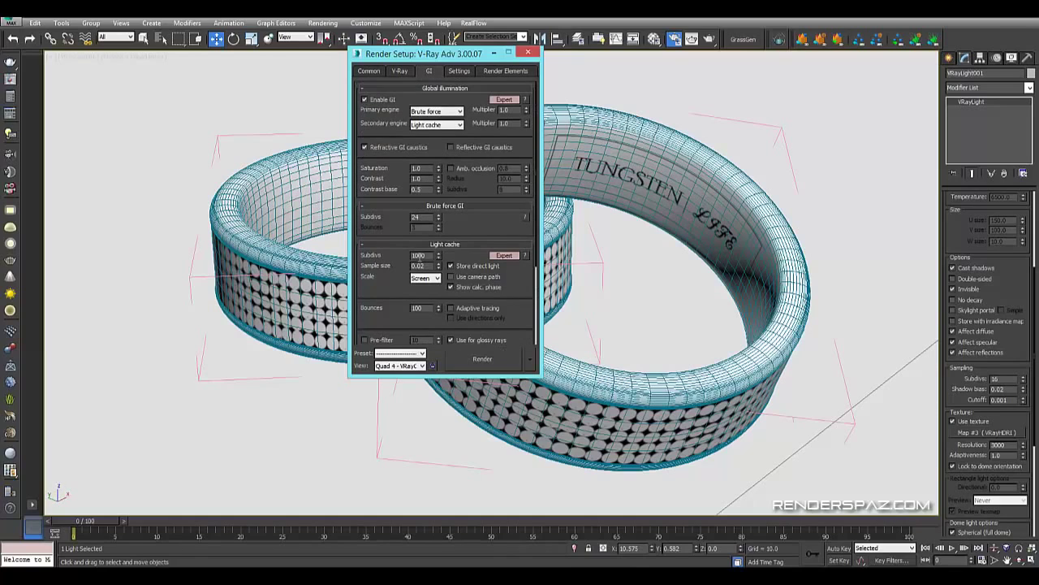
Check the available primary global illumination engines and keep Brute force selected
click(436, 115)
click(428, 132)
click(440, 112)
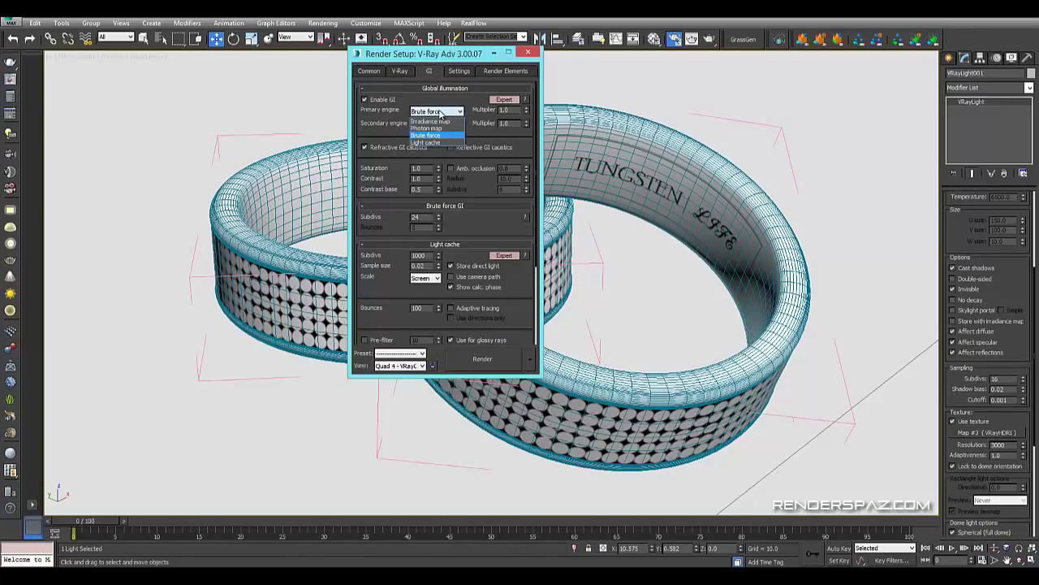
click(426, 135)
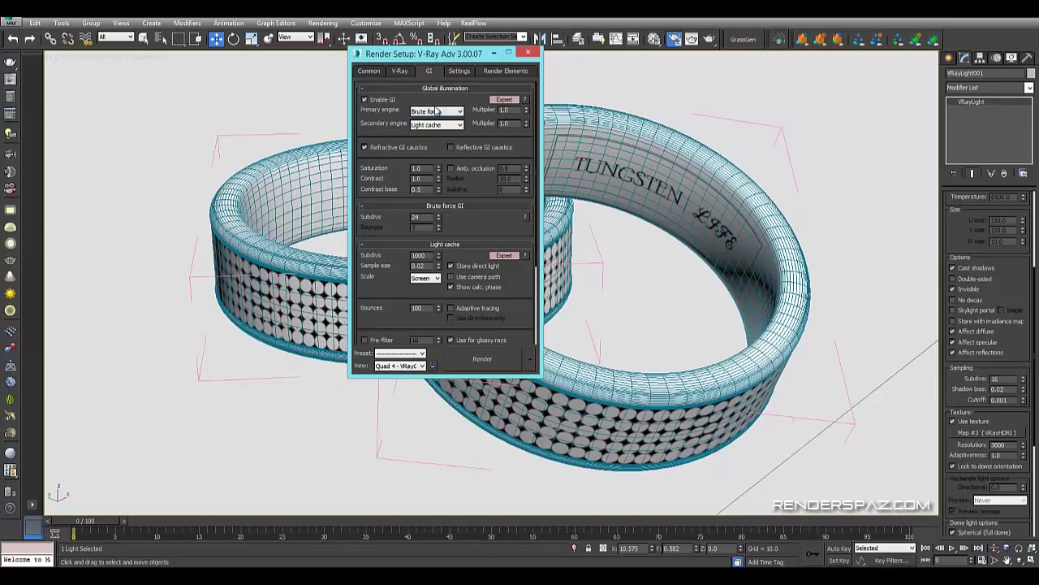
Review the system bucket and dynamic memory settings, the common output size and the image sampler settings in Render Setup
click(465, 72)
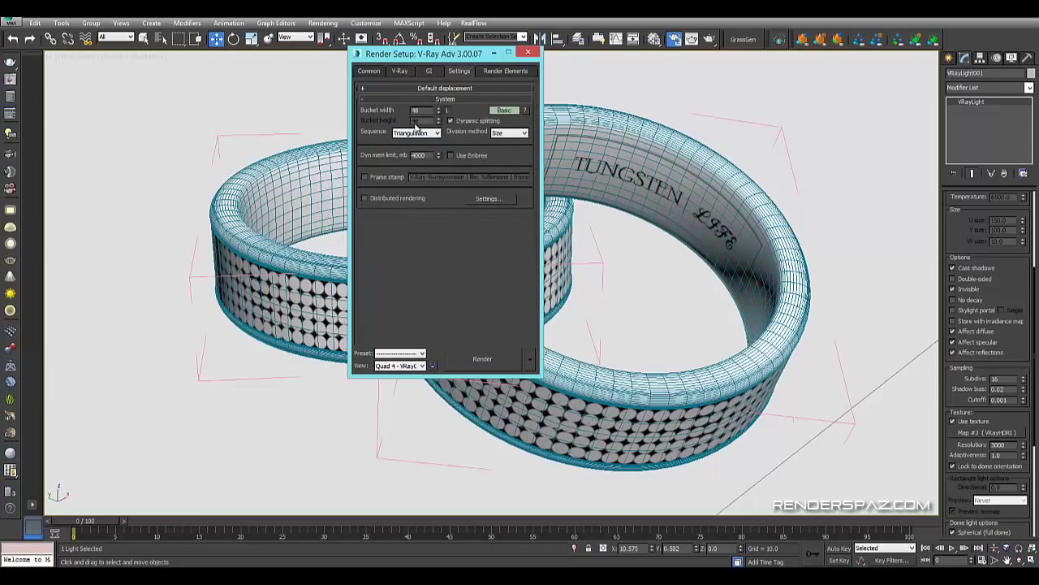
click(367, 72)
click(460, 72)
double_click(424, 154)
click(369, 71)
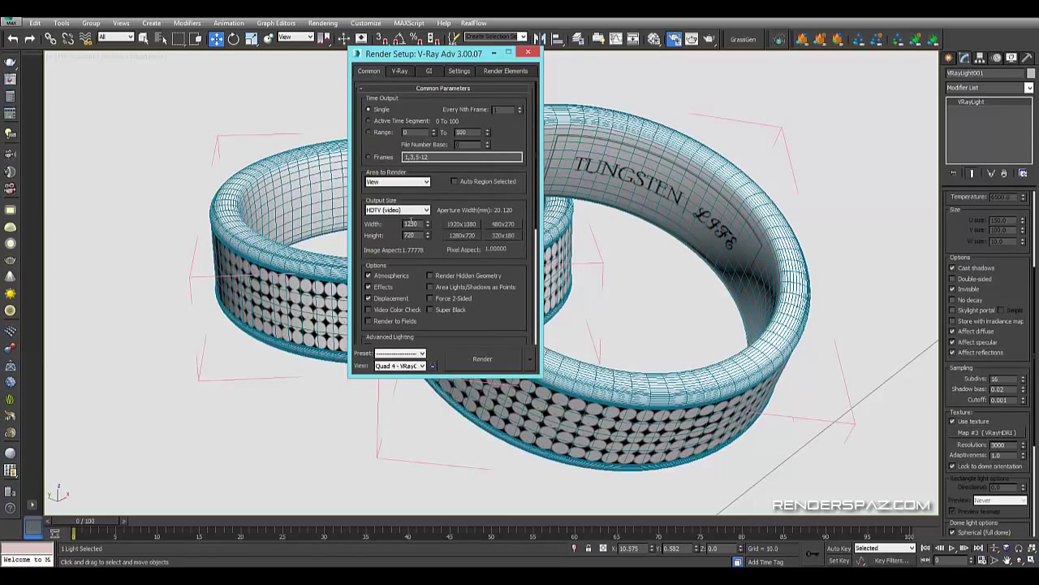
click(401, 72)
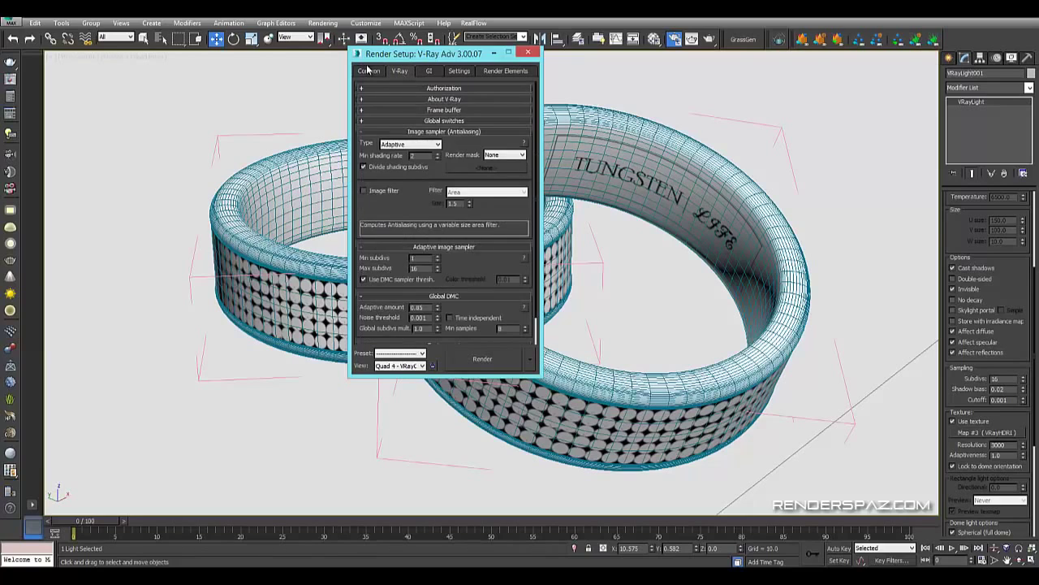
click(368, 70)
click(401, 72)
Start a test render of the rings, and close the frame buffer and Render Setup
click(482, 358)
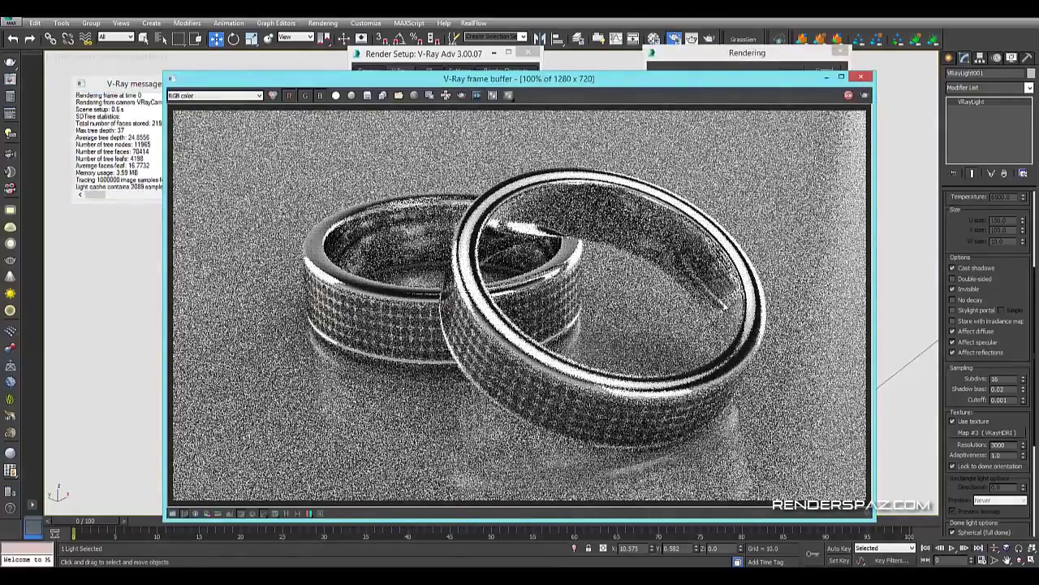
click(861, 77)
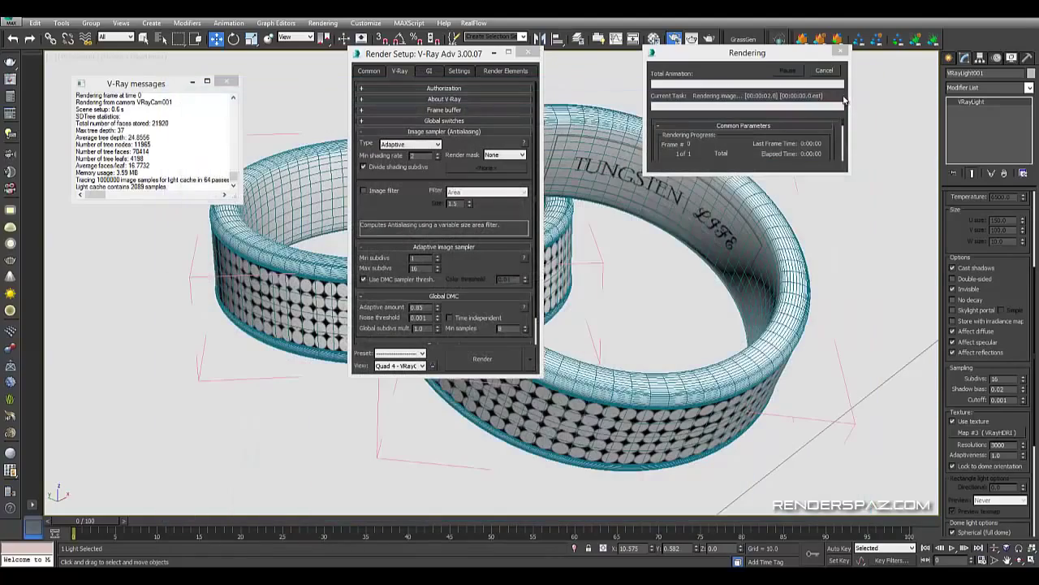
click(528, 52)
Select the V-Ray physical camera in a perspective view framed on the rings and show its basic parameters
key(t)
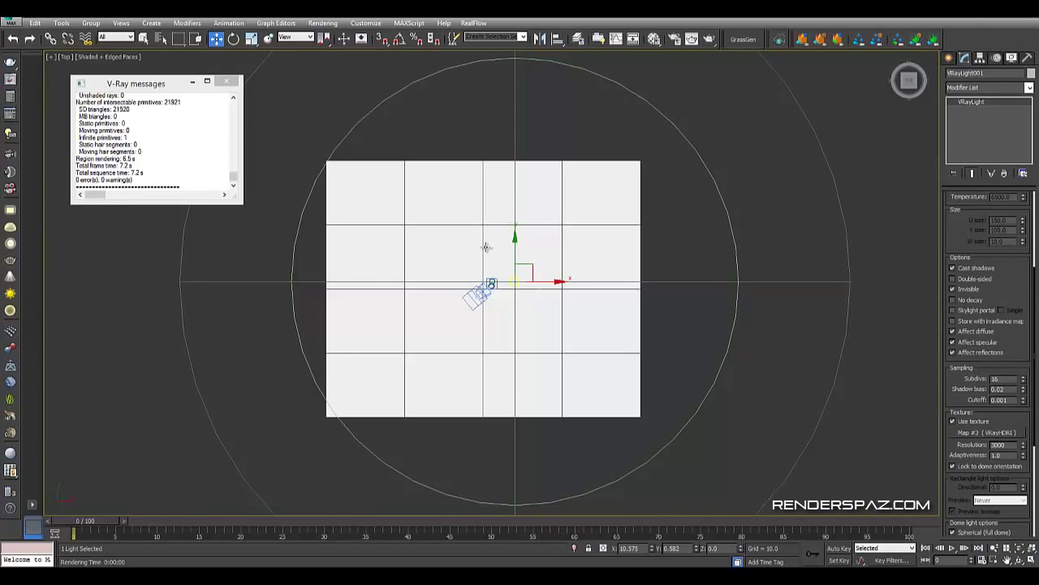
key(p)
click(488, 286)
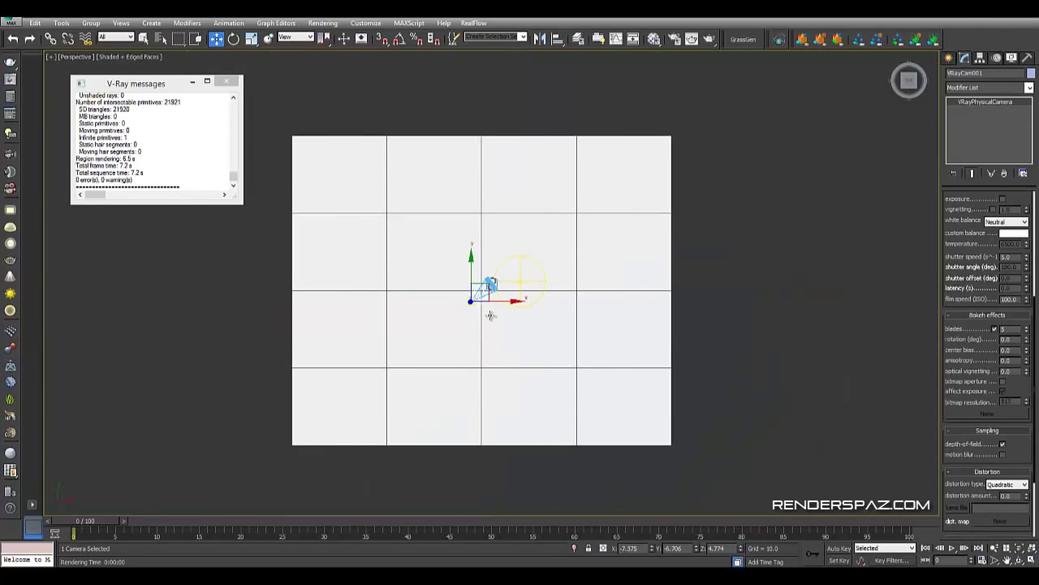
key(z)
alt+middle_drag(545, 336, 622, 272)
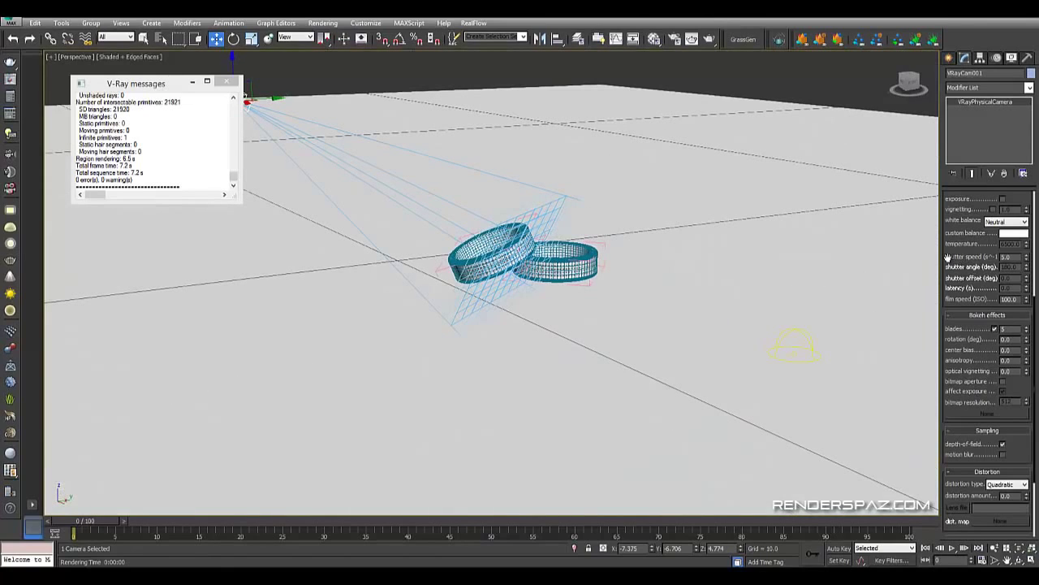
scroll(950, 260, up, 5)
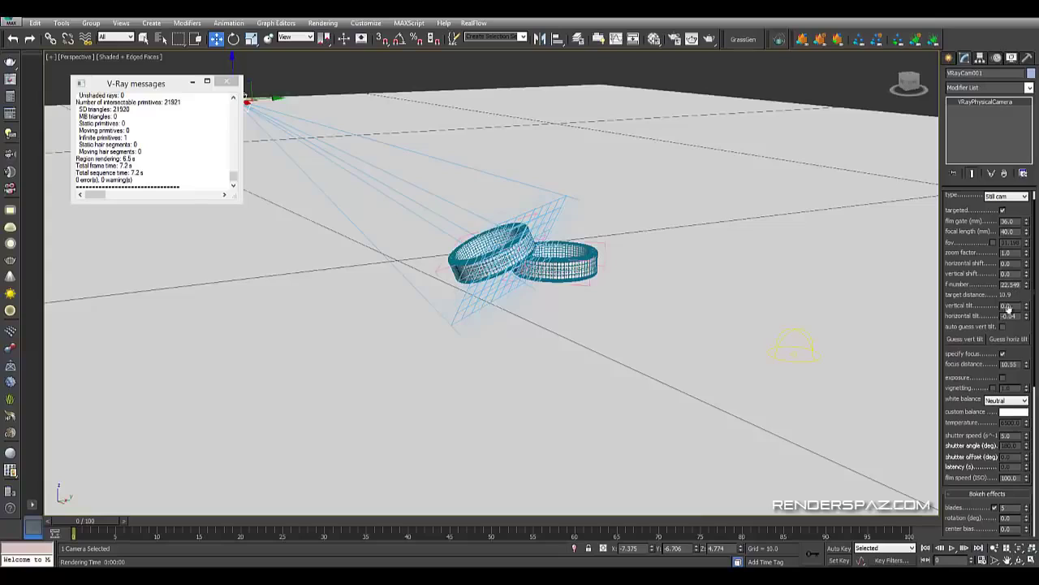
click(1002, 377)
Inspect the camera's focus planes at the rings and reset its horizontal tilt to 0.0
alt+middle_drag(568, 257, 574, 290)
scroll(578, 288, up, 4)
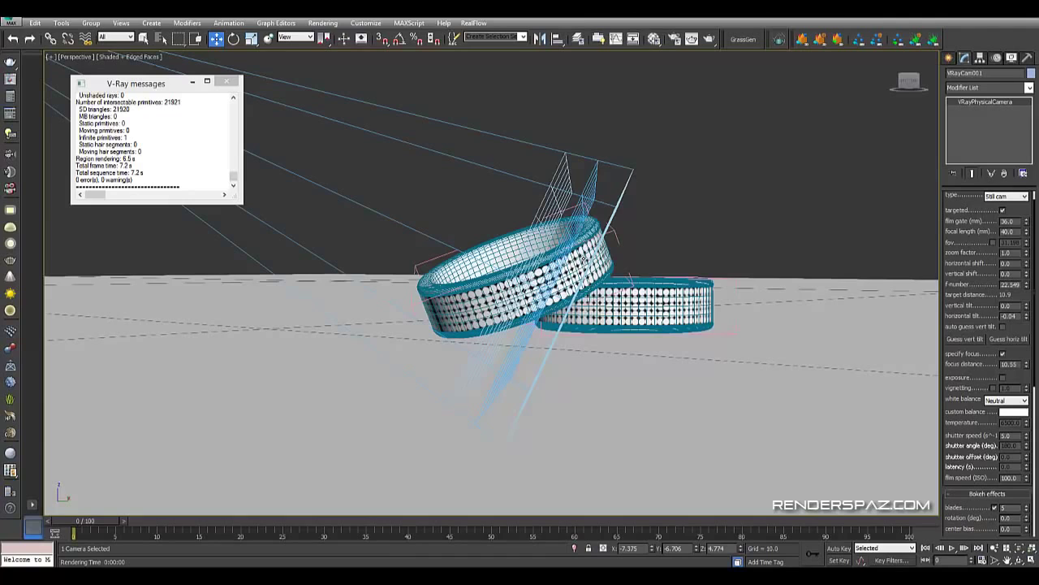
scroll(585, 261, up, 2)
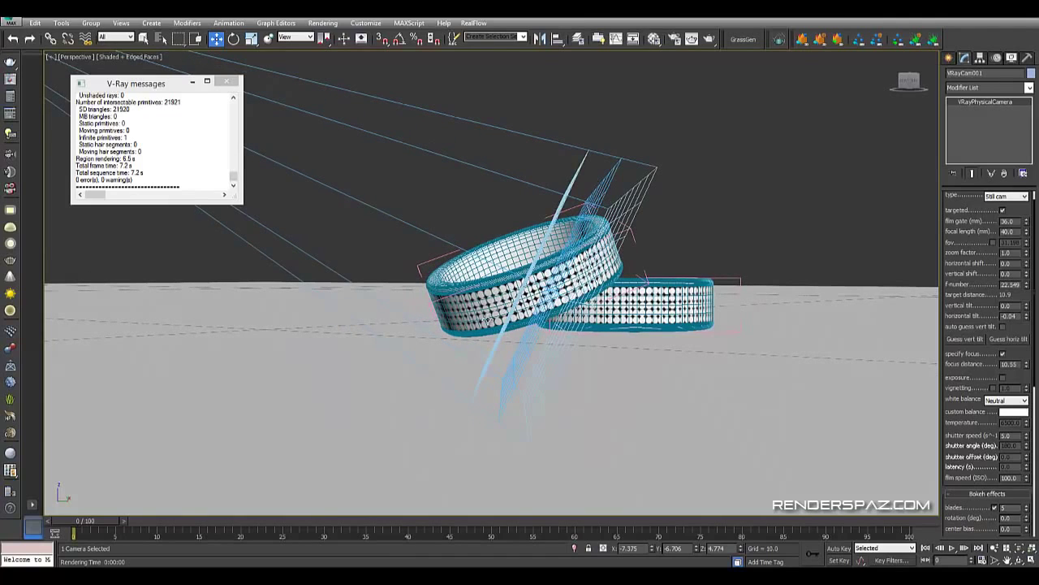
alt+middle_drag(485, 316, 529, 328)
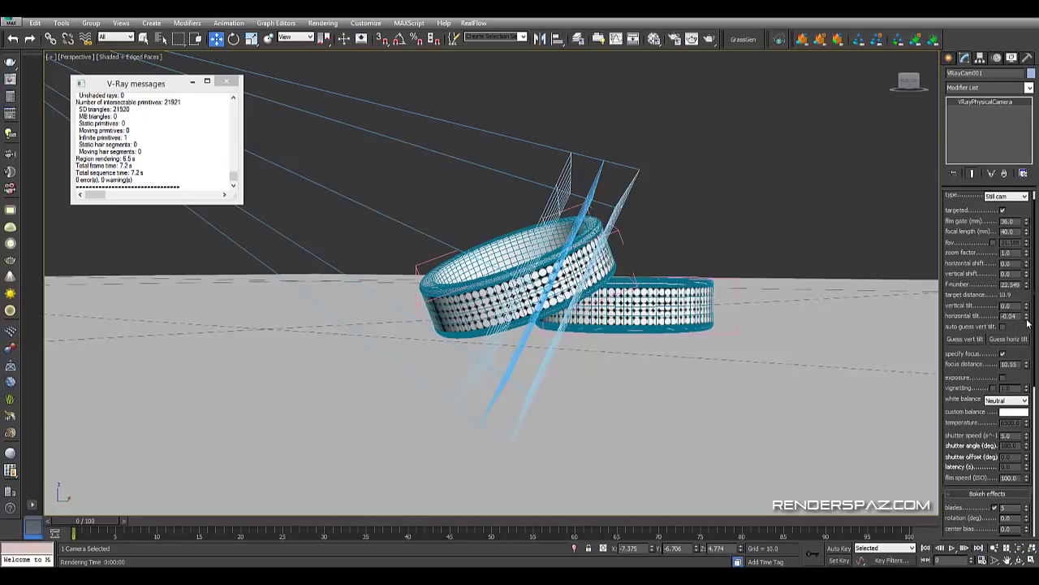
right_click(1026, 320)
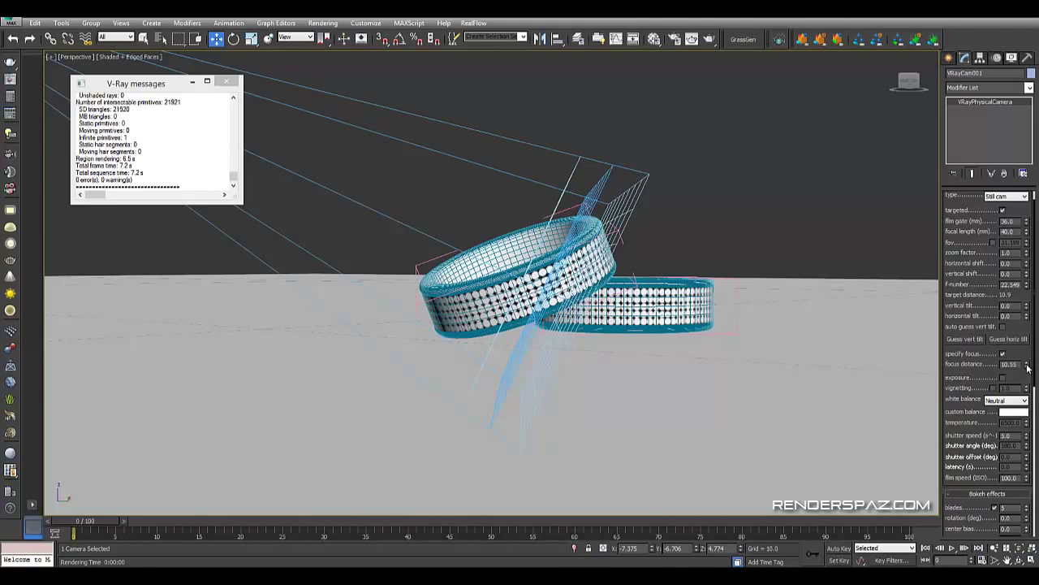
Examine the focus planes around the rings and try raising the camera's f-number to about 61
alt+middle_drag(549, 218, 602, 198)
scroll(593, 218, up, 3)
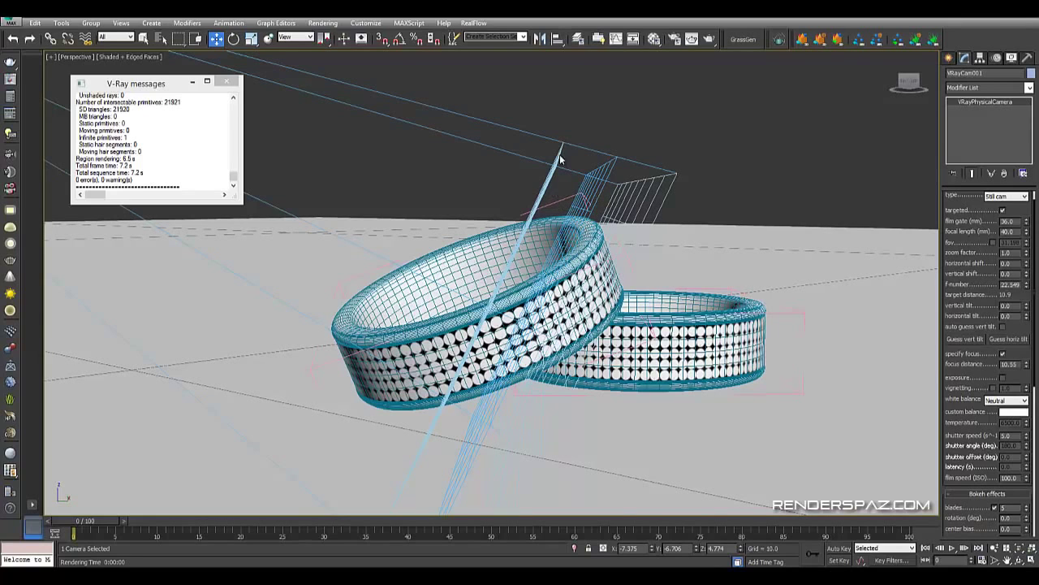
alt+middle_drag(566, 194, 530, 160)
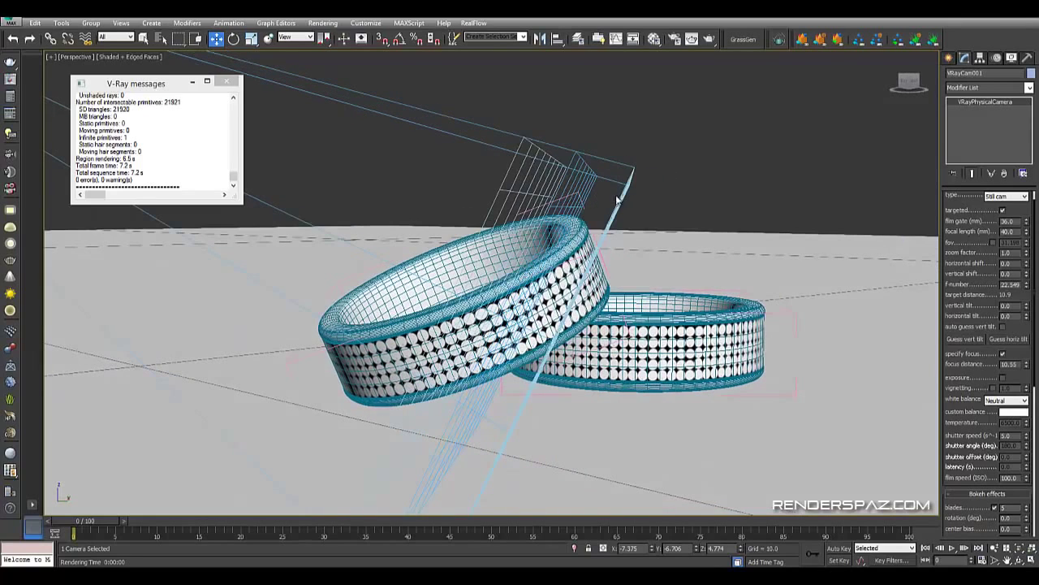
alt+middle_drag(618, 199, 674, 207)
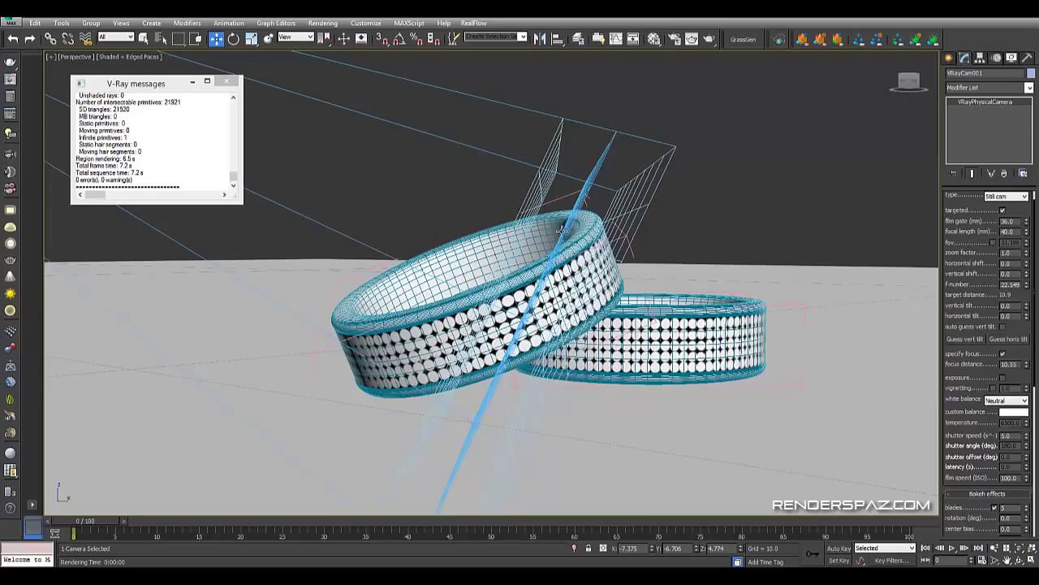
alt+middle_drag(619, 265, 806, 252)
alt+middle_drag(642, 311, 643, 317)
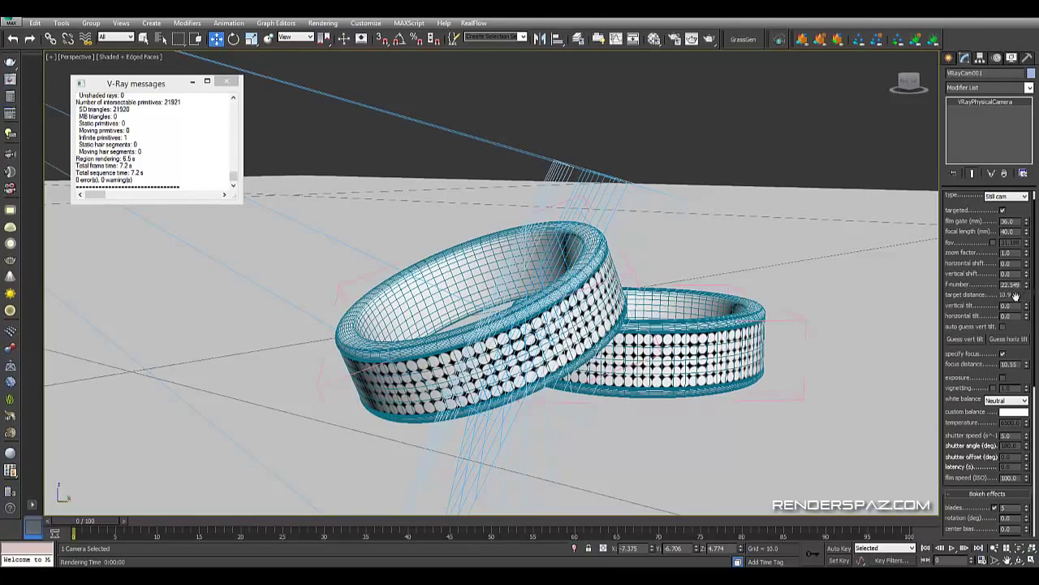
drag(1027, 285, 1015, 190)
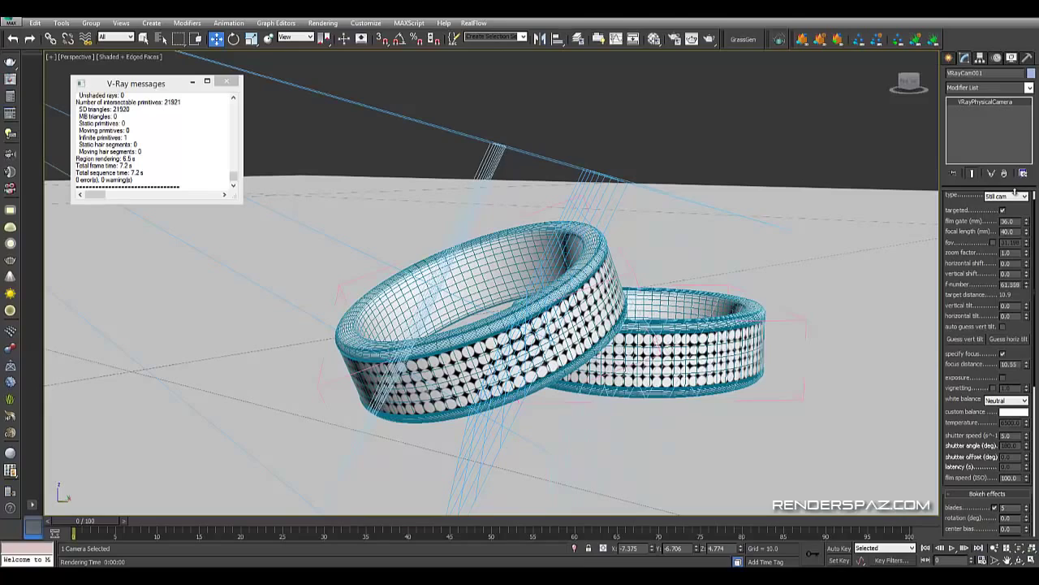
mouse_move(595, 225)
alt+middle_down()
mouse_move(577, 209)
mouse_move(584, 230)
alt+middle_up()
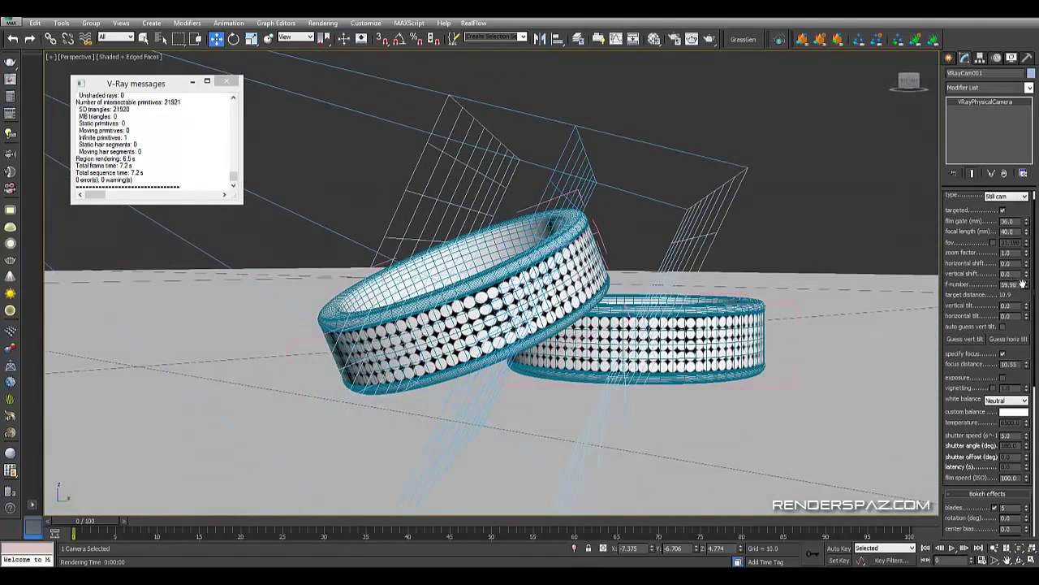
Lower the camera's f-number to about 27.6 and undo the last excess adjustment
drag(1026, 286, 1021, 316)
alt+middle_drag(723, 296, 708, 275)
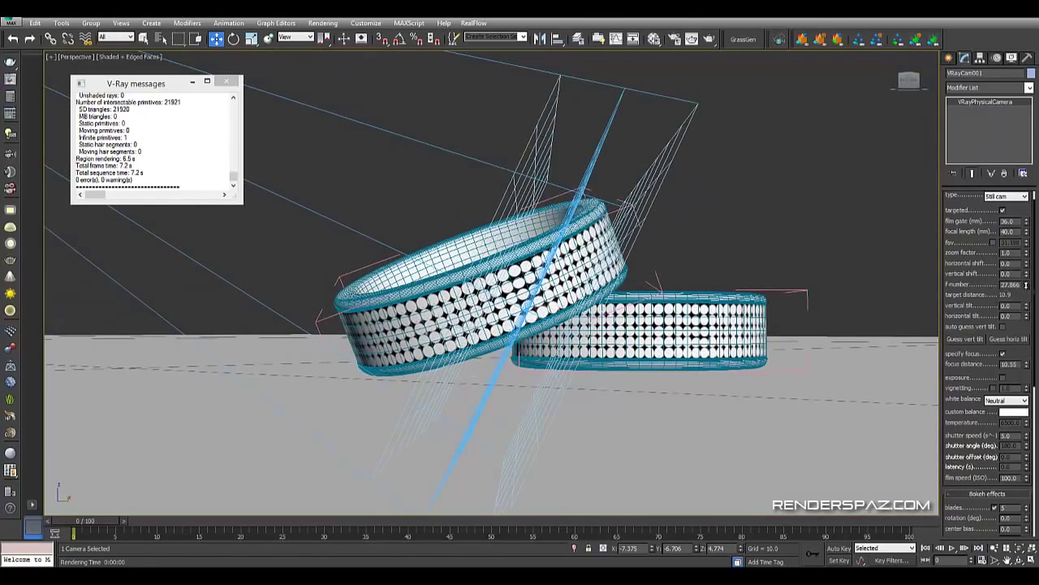
drag(1027, 285, 1021, 310)
key(ctrl+z)
Examine the camera's focus planes at the rings and its white balance, bokeh, sampling, distortion and shutter speed settings
alt+middle_drag(712, 273, 672, 244)
scroll(673, 244, down, 3)
alt+middle_drag(601, 214, 594, 212)
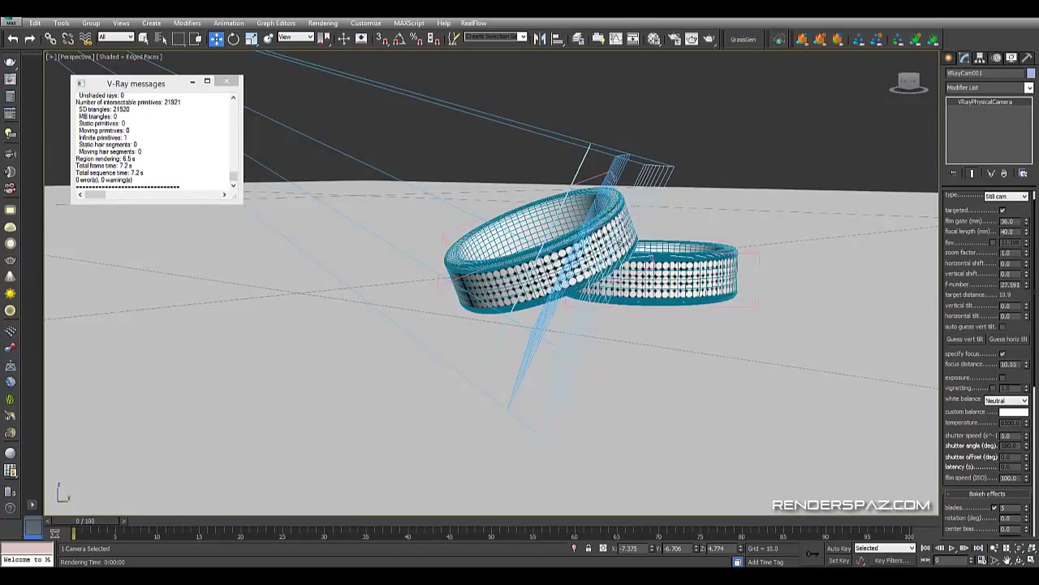
alt+middle_drag(618, 245, 634, 280)
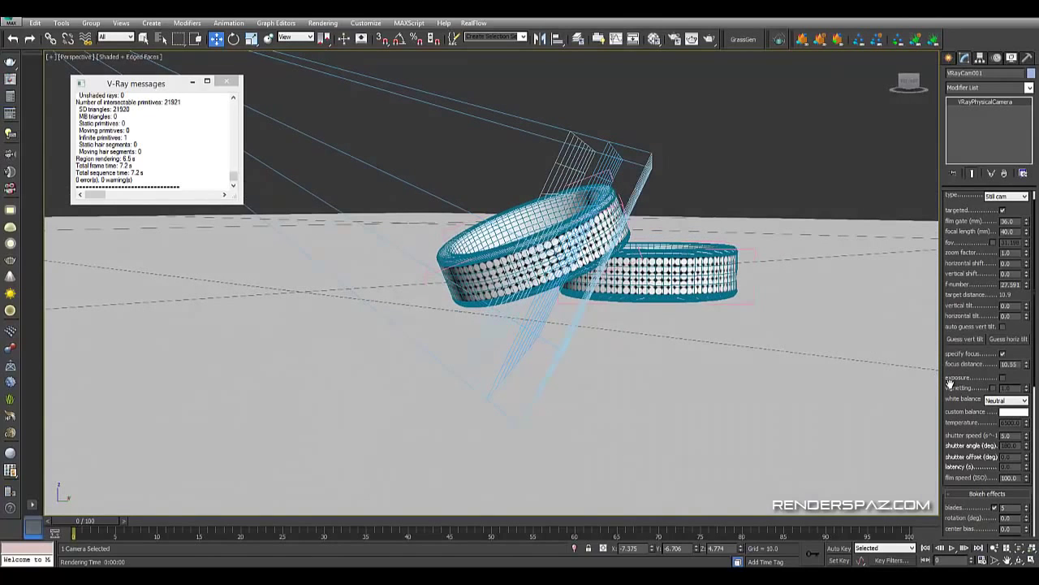
scroll(954, 380, down, 1)
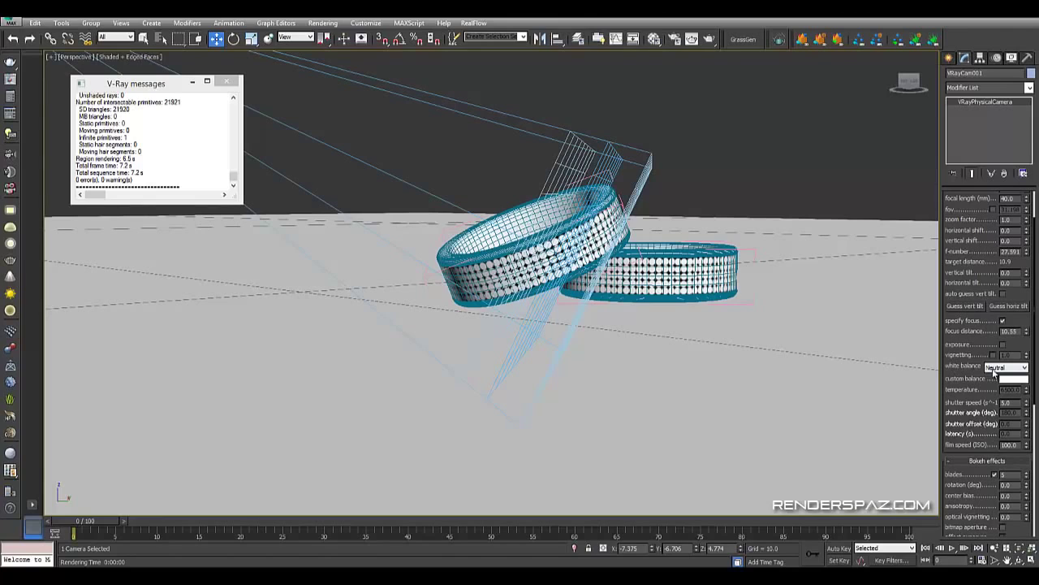
scroll(969, 451, down, 1)
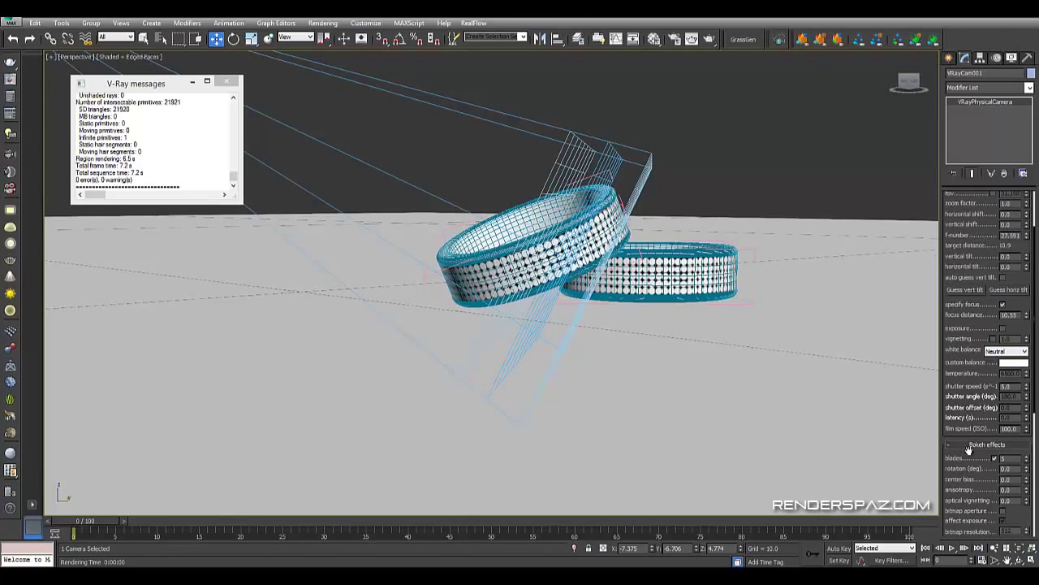
scroll(992, 462, down, 1)
scroll(992, 467, down, 2)
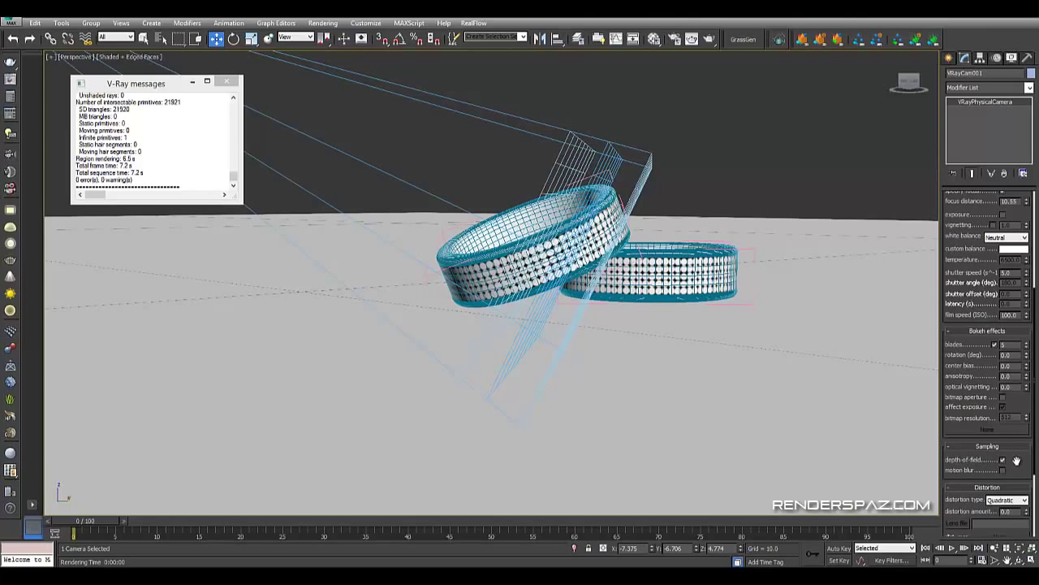
scroll(1007, 475, down, 3)
scroll(1009, 479, up, 7)
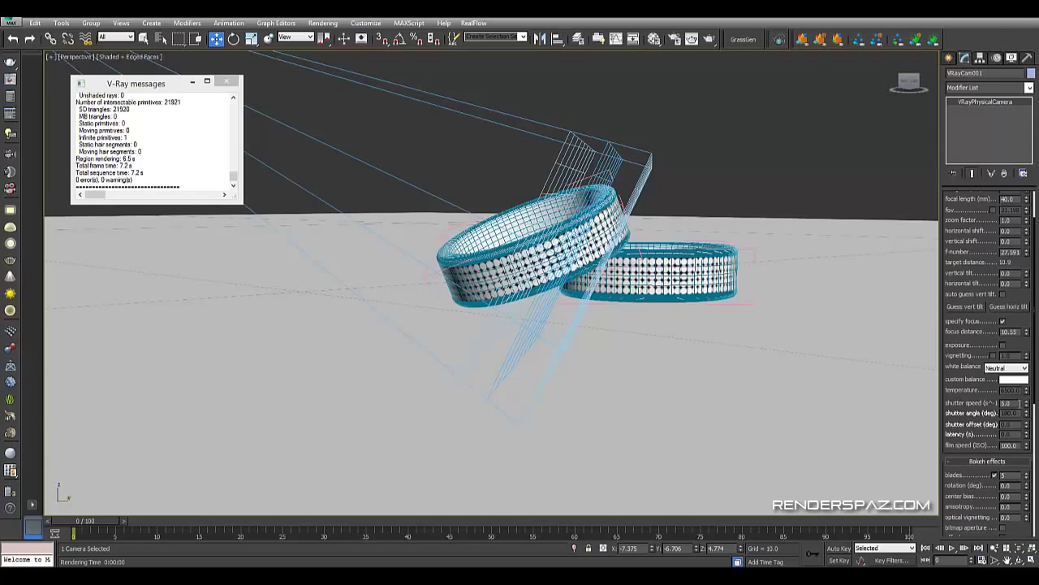
double_click(1018, 403)
scroll(972, 271, up, 2)
alt+middle_drag(669, 236, 613, 258)
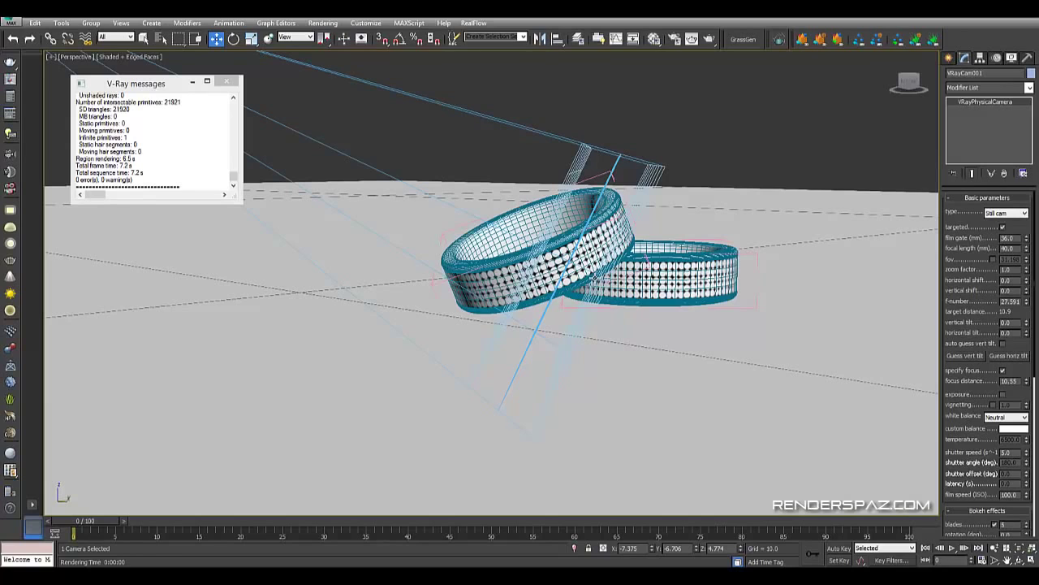
Return to the camera view, close the V-Ray messages window and render the rings
key(c)
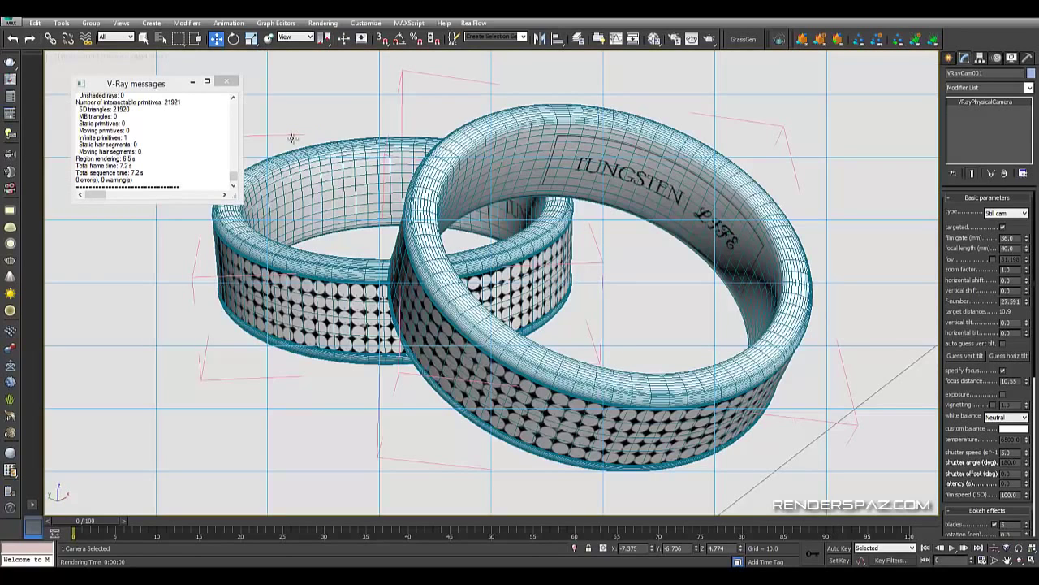
click(234, 82)
click(234, 82)
click(322, 23)
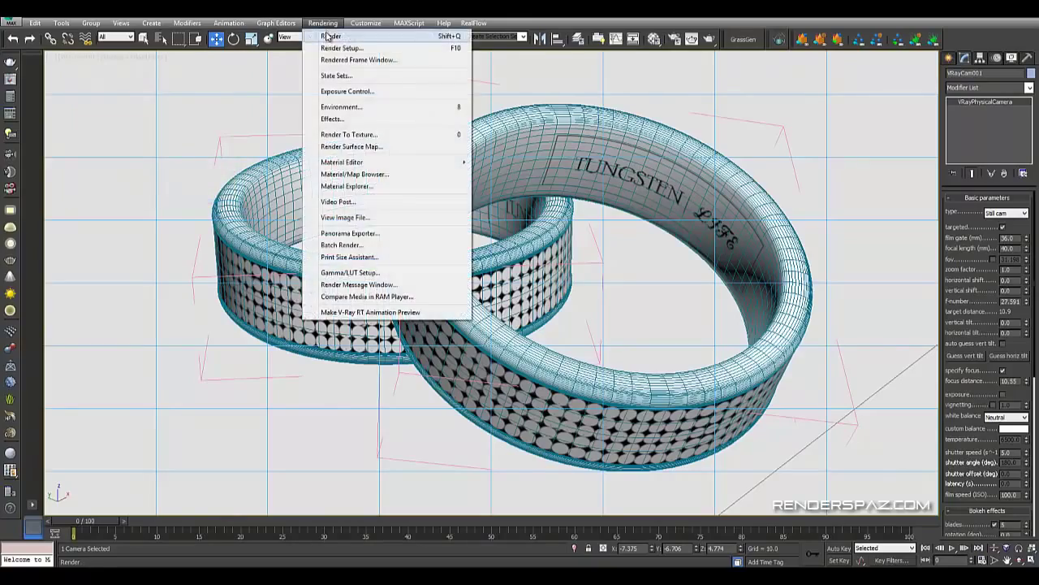
click(330, 36)
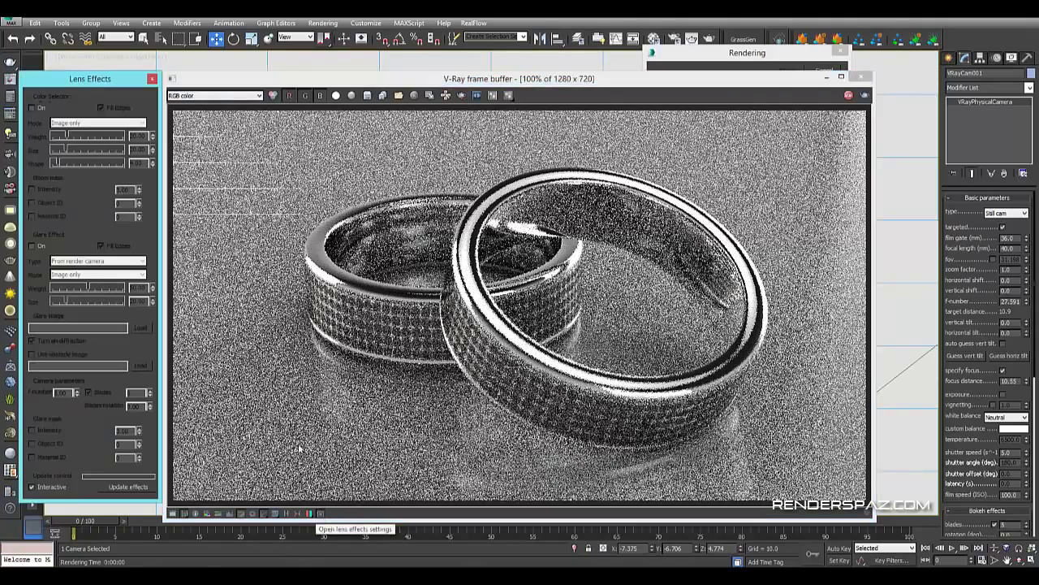
Open the frame buffer's lens effects settings and turn on both the bloom and glare effects
click(317, 513)
click(32, 108)
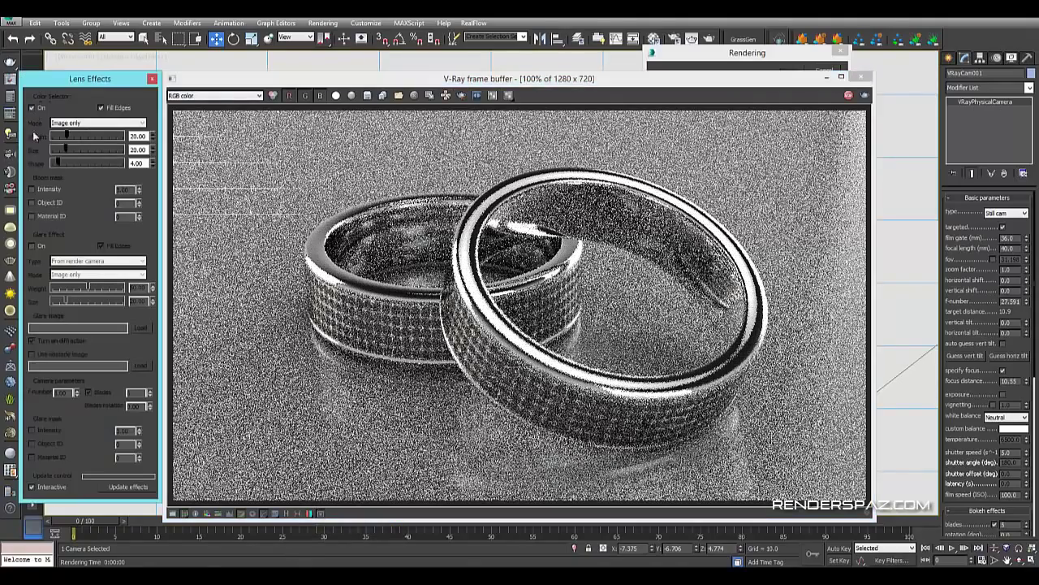
click(32, 245)
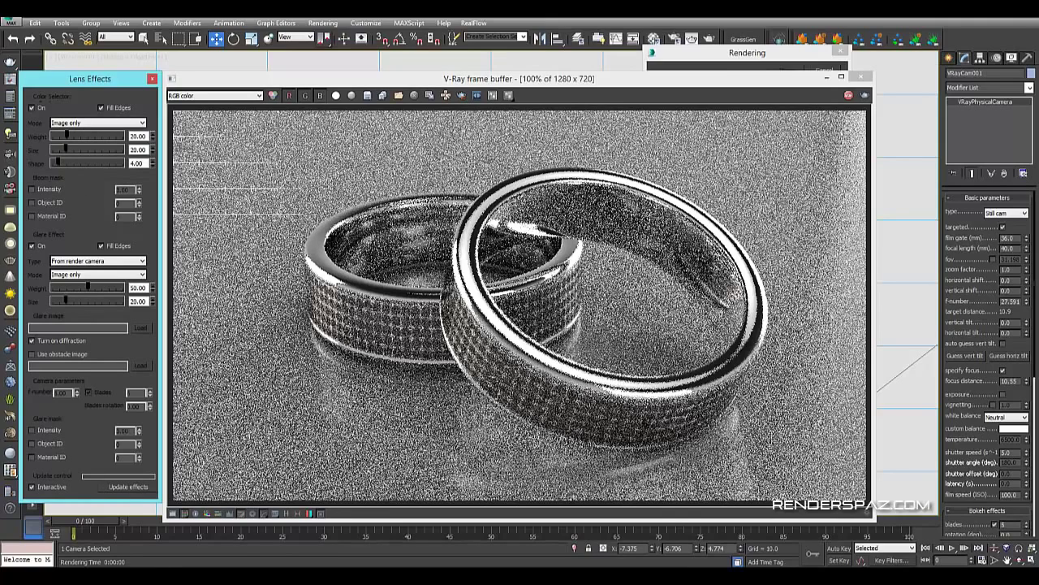
Switch to Windows Photo Viewer, close the black-and-white pattern image and examine the finished renderspaz_tungsten_ring_tutorial render up close
key(alt+Tab)
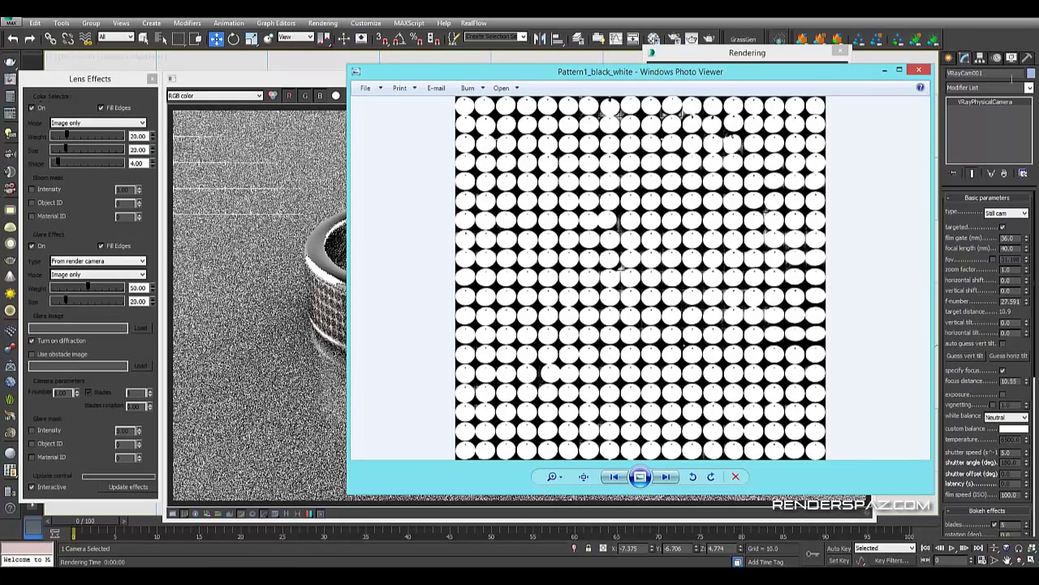
click(918, 71)
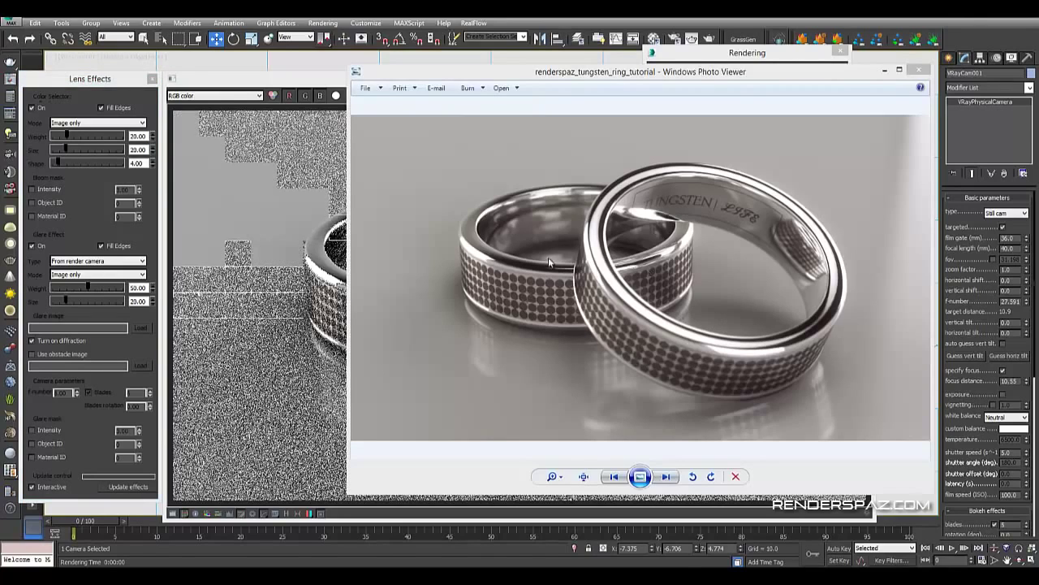
click(488, 258)
scroll(485, 260, up, 2)
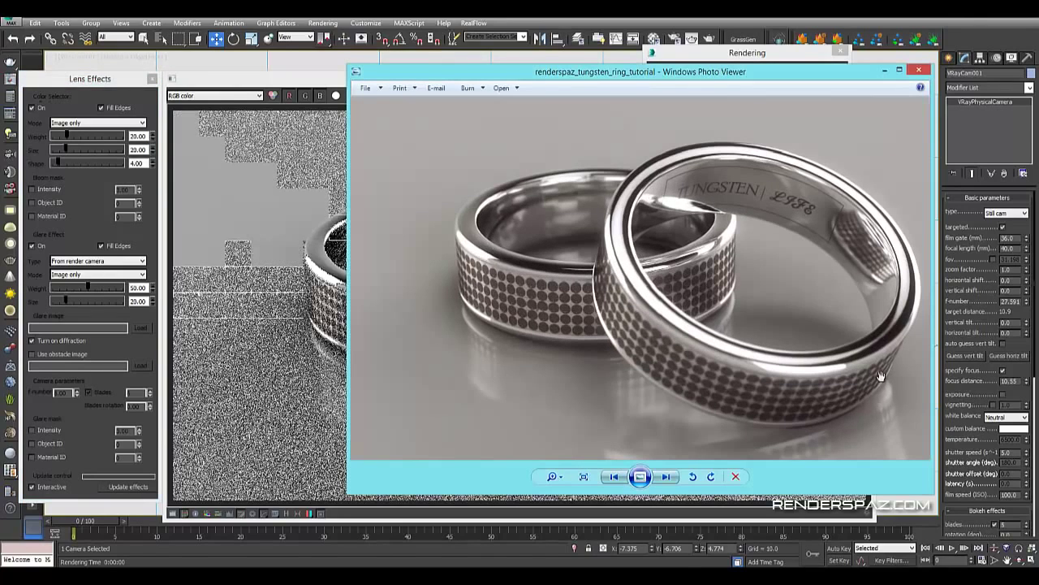
scroll(700, 364, up, 4)
scroll(792, 252, down, 4)
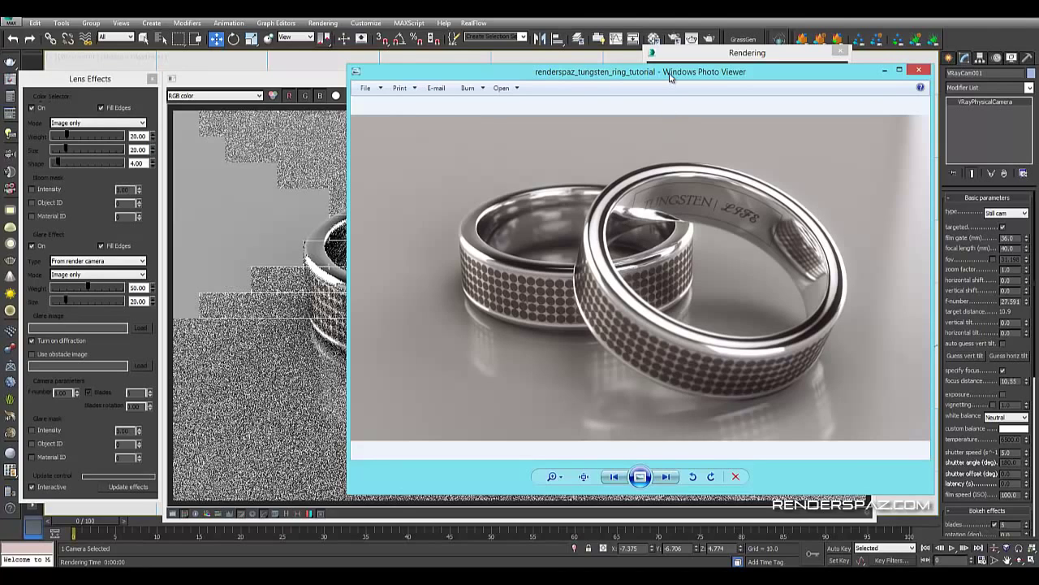
drag(671, 76, 482, 77)
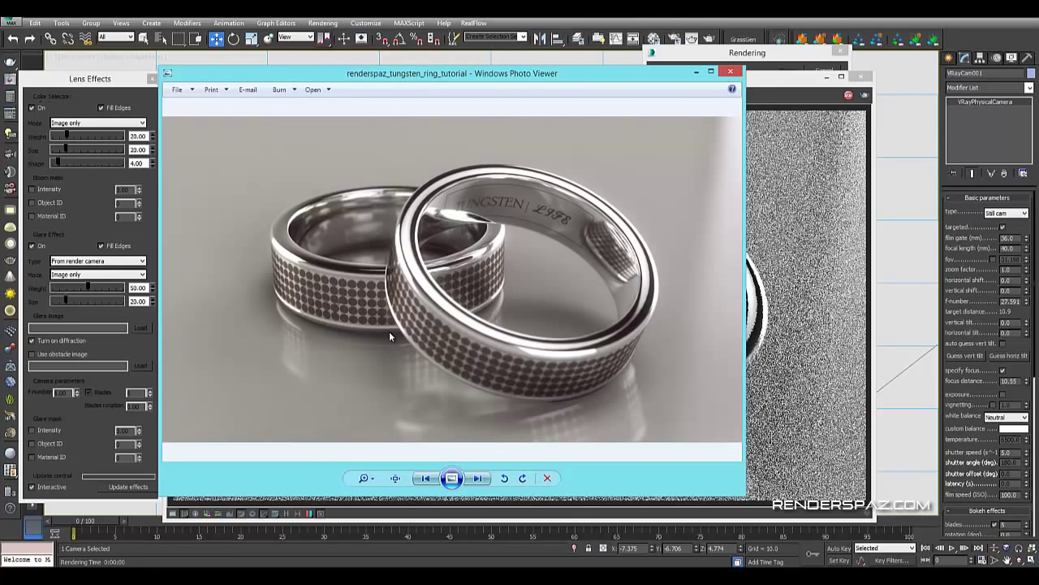
scroll(380, 269, up, 2)
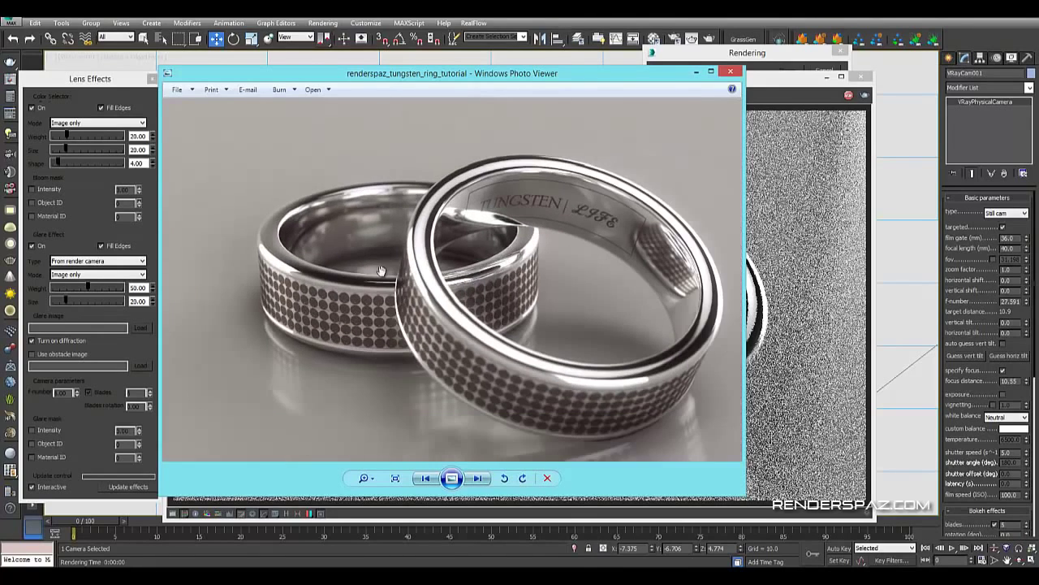
scroll(382, 271, down, 2)
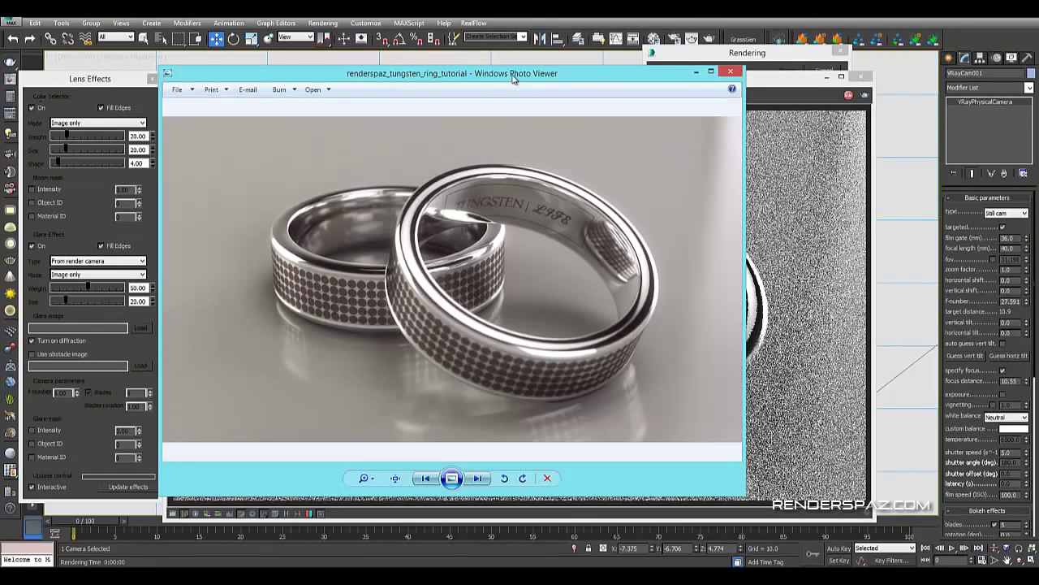